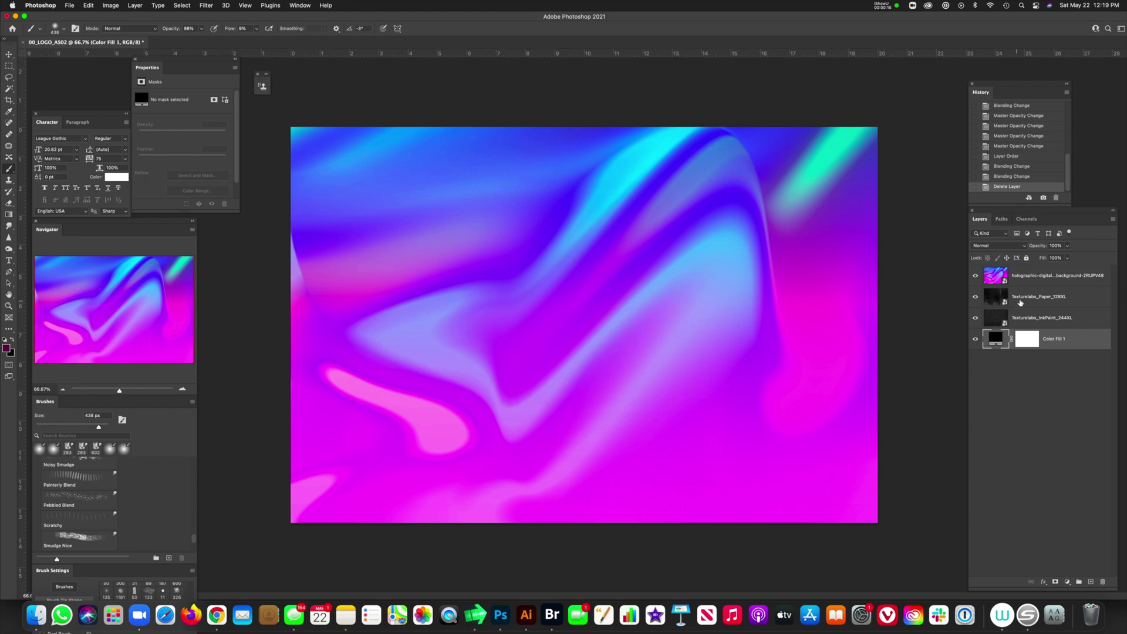
- Hide the holographic gradient, Paper and InkPaint layers so only the black fill shows, and add a new layer above Color Fill 1
click(1020, 281)
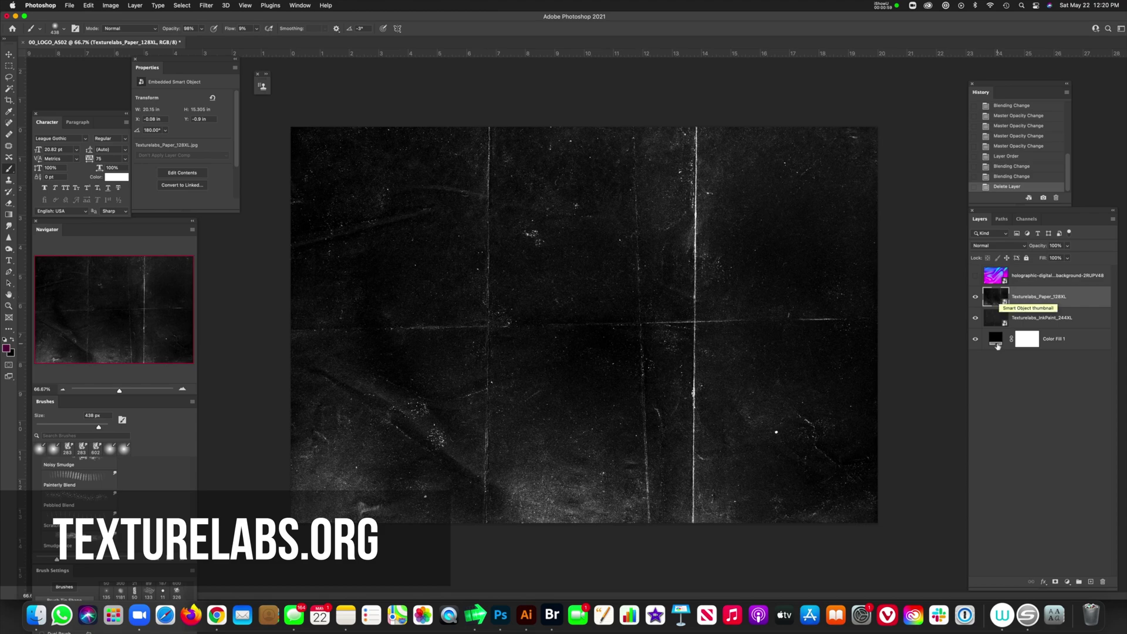
key(super+comma)
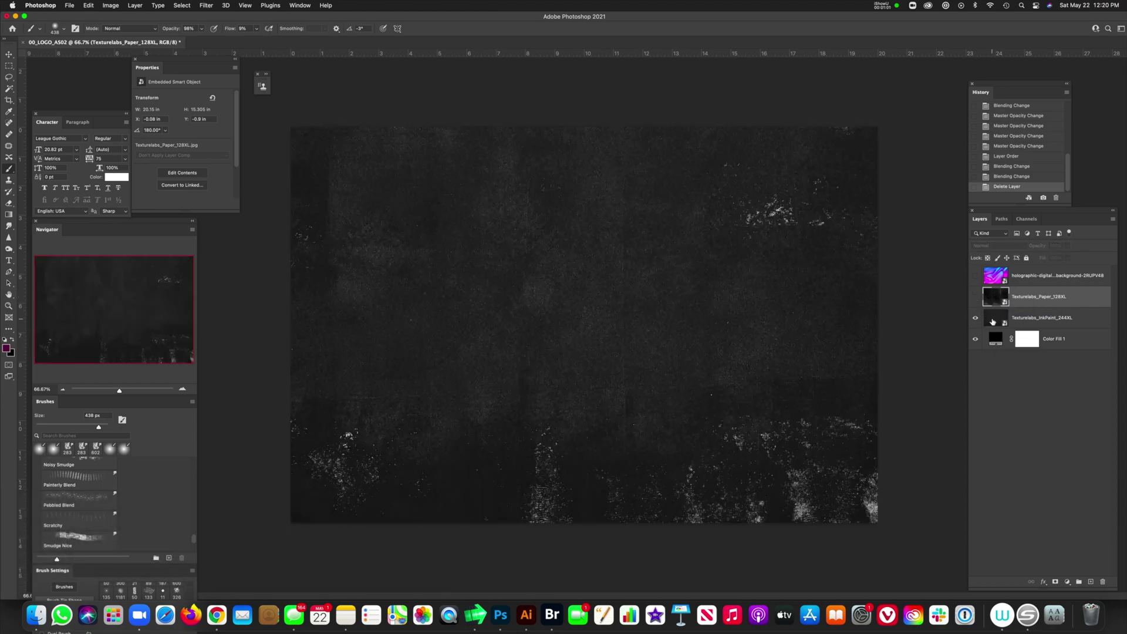
click(975, 299)
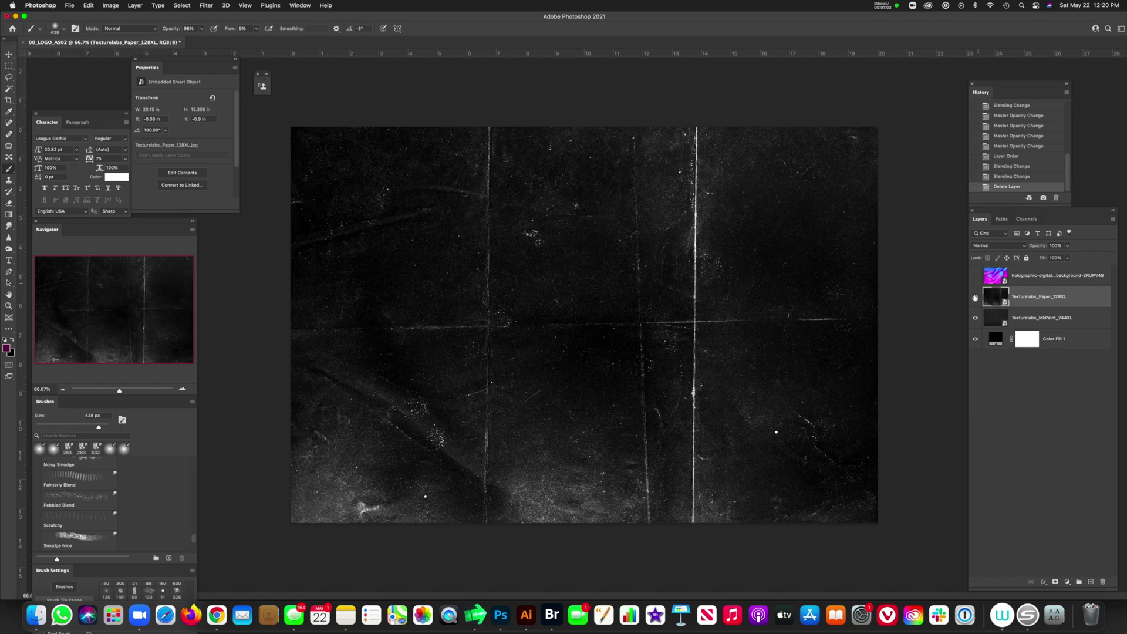
click(976, 300)
click(976, 318)
click(998, 340)
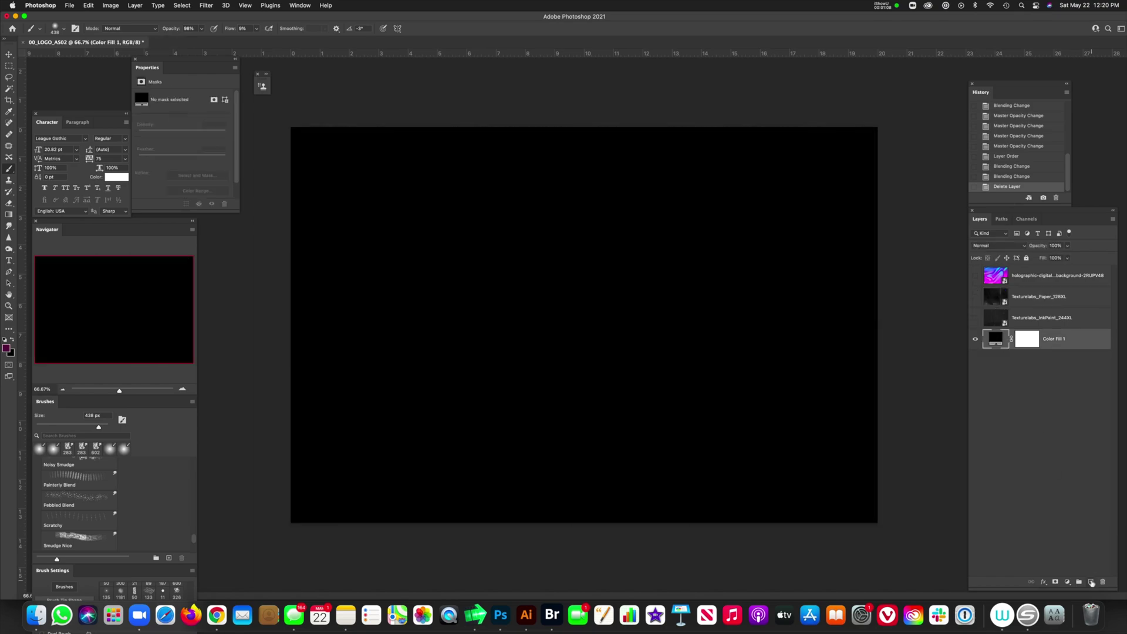
click(1091, 582)
- Type EXORCIST on the canvas in white League Gothic
key(t)
click(480, 298)
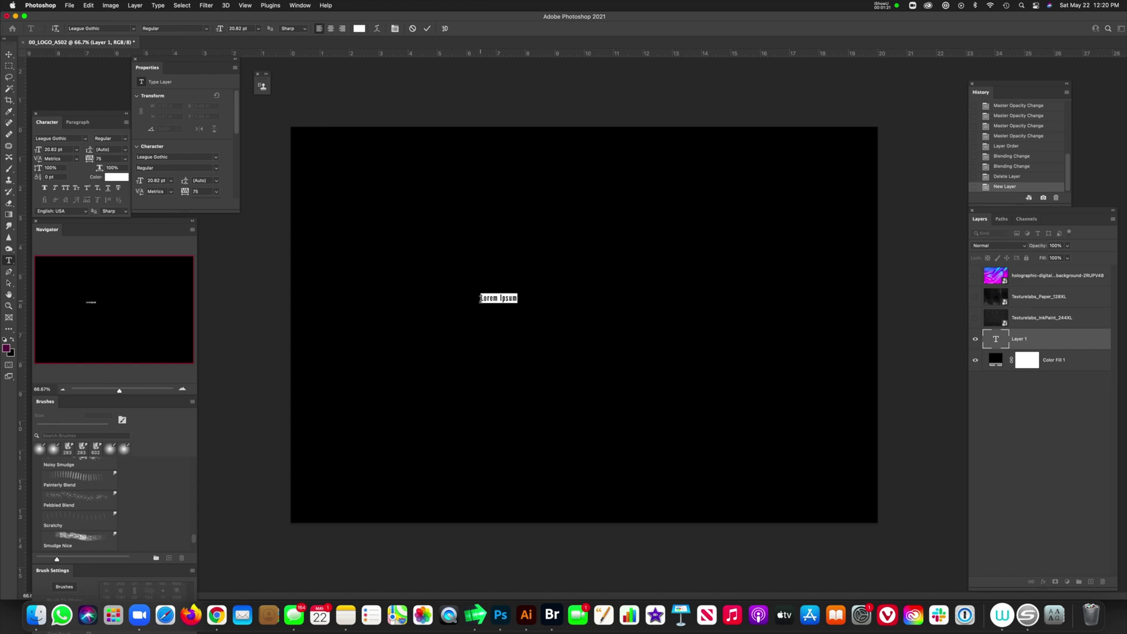
text(EXORC)
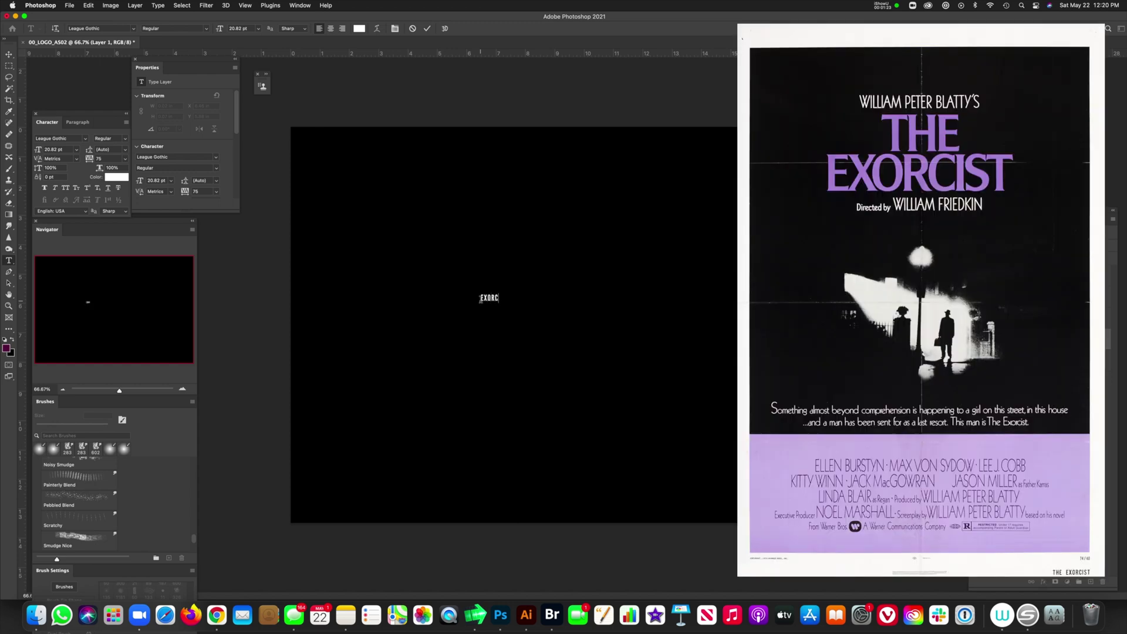
text(IST)
key(super+Return)
- Scale EXORCIST up to about 335 pt and centre it on the canvas
key(super+t)
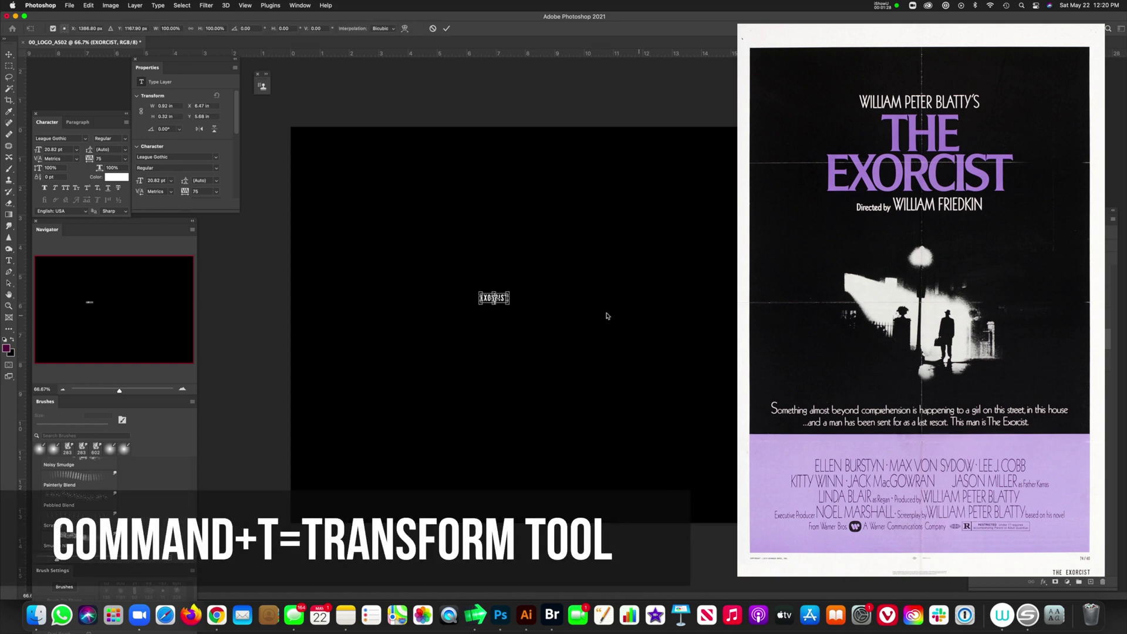
drag(511, 293, 799, 249)
key(Return)
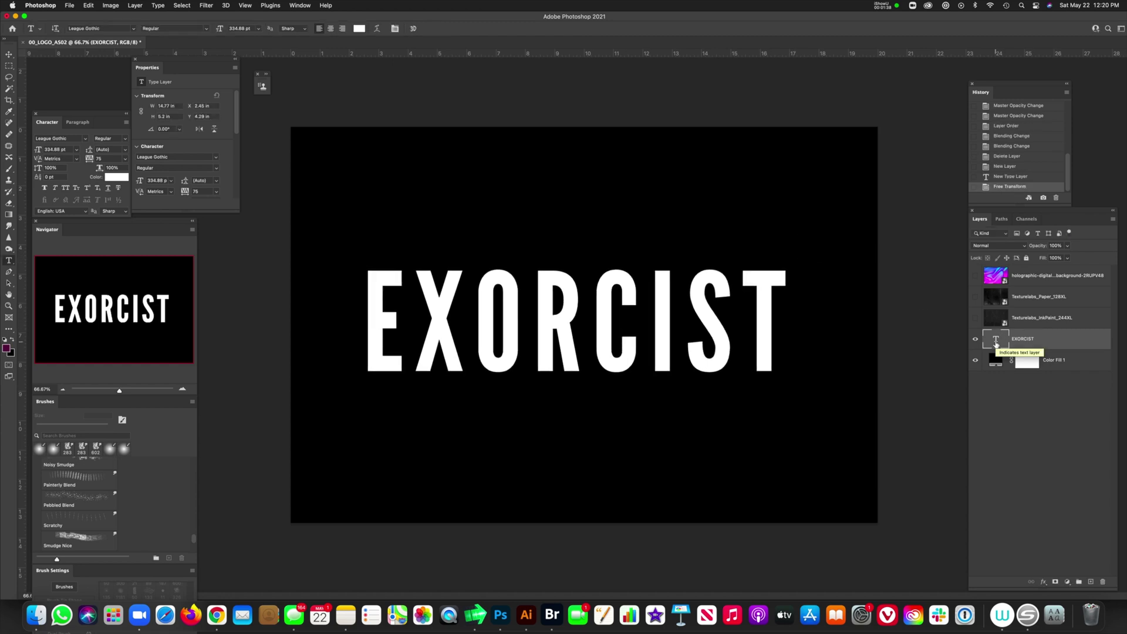
key(v)
drag(764, 320, 759, 320)
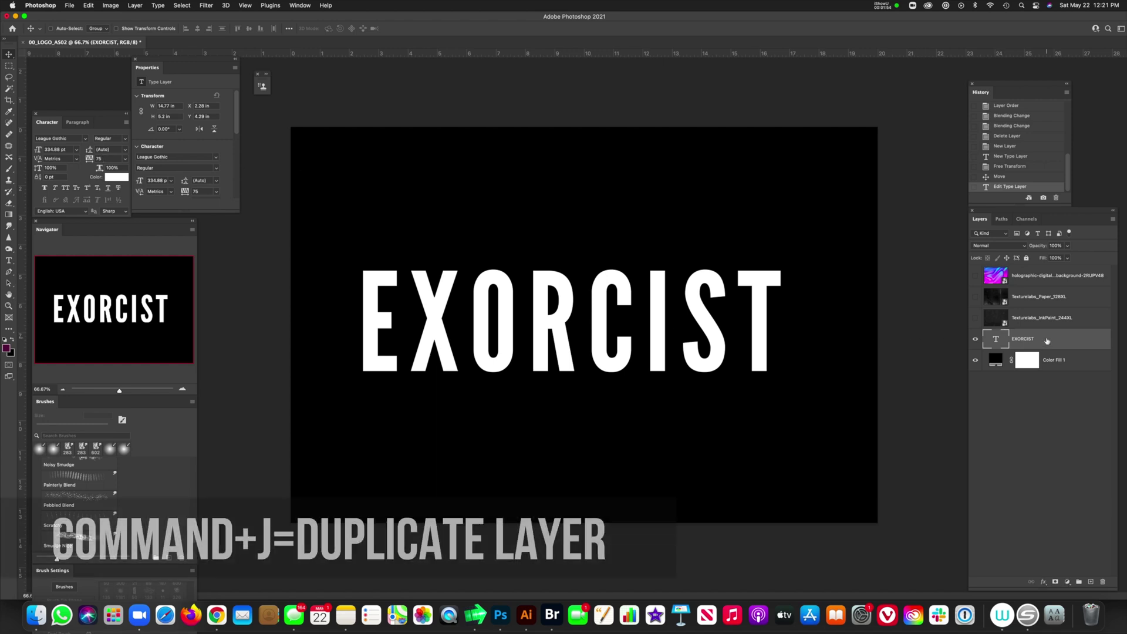
- Duplicate the EXORCIST text layer and hide the original
key(super+j)
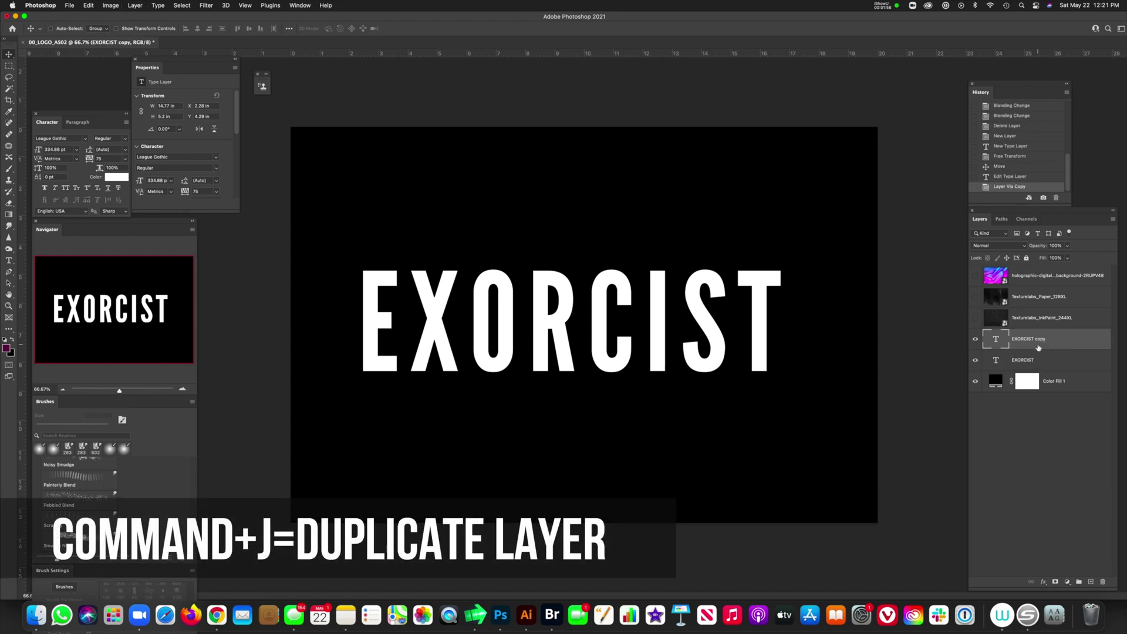
click(977, 360)
click(1002, 366)
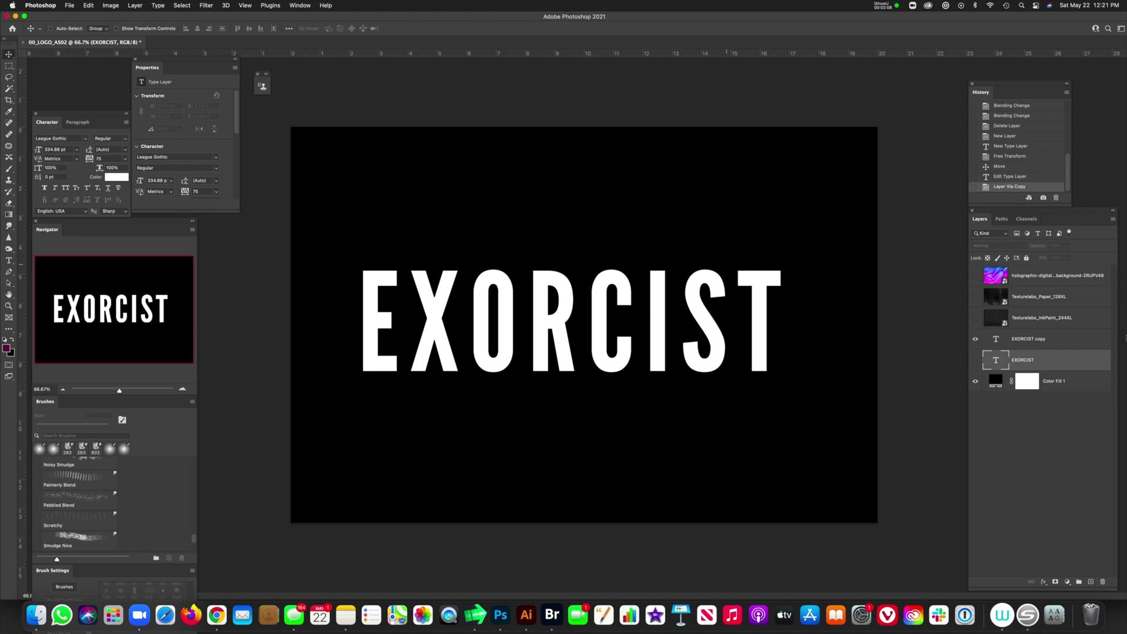
- Convert EXORCIST copy to a smart object, duplicate it as copy 2, and hide the first copy
click(1060, 342)
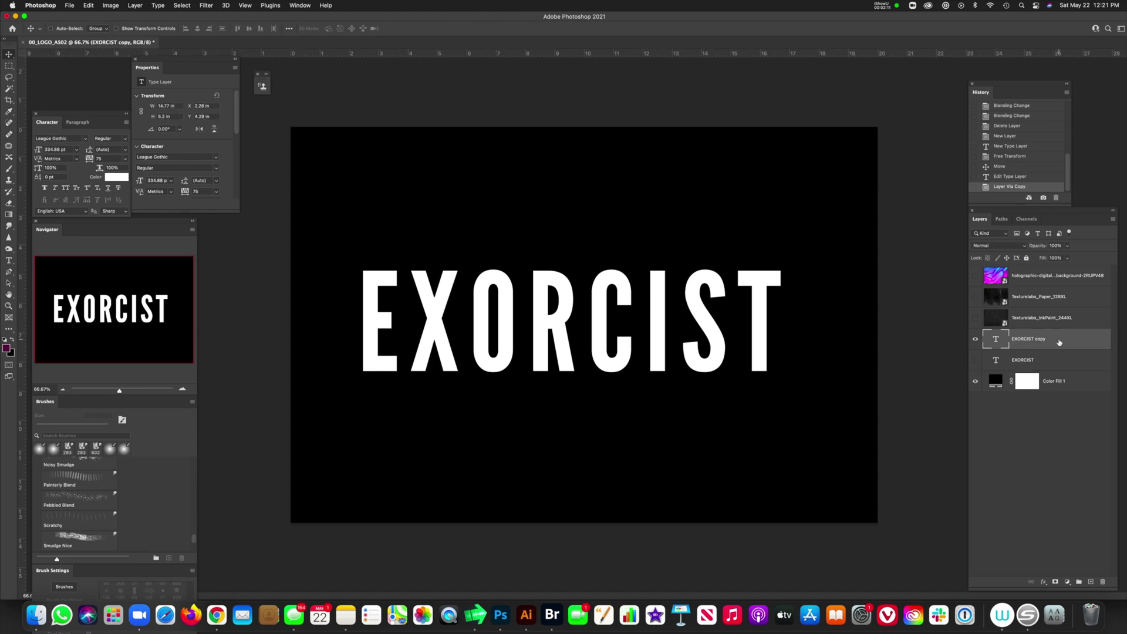
right_click(1067, 342)
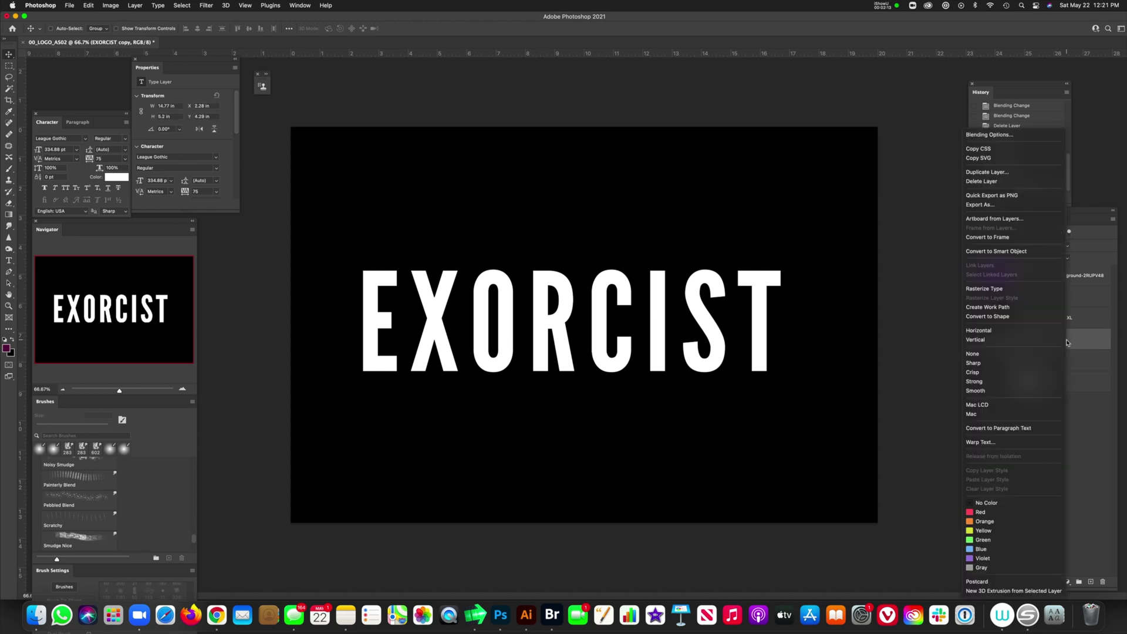
click(1043, 252)
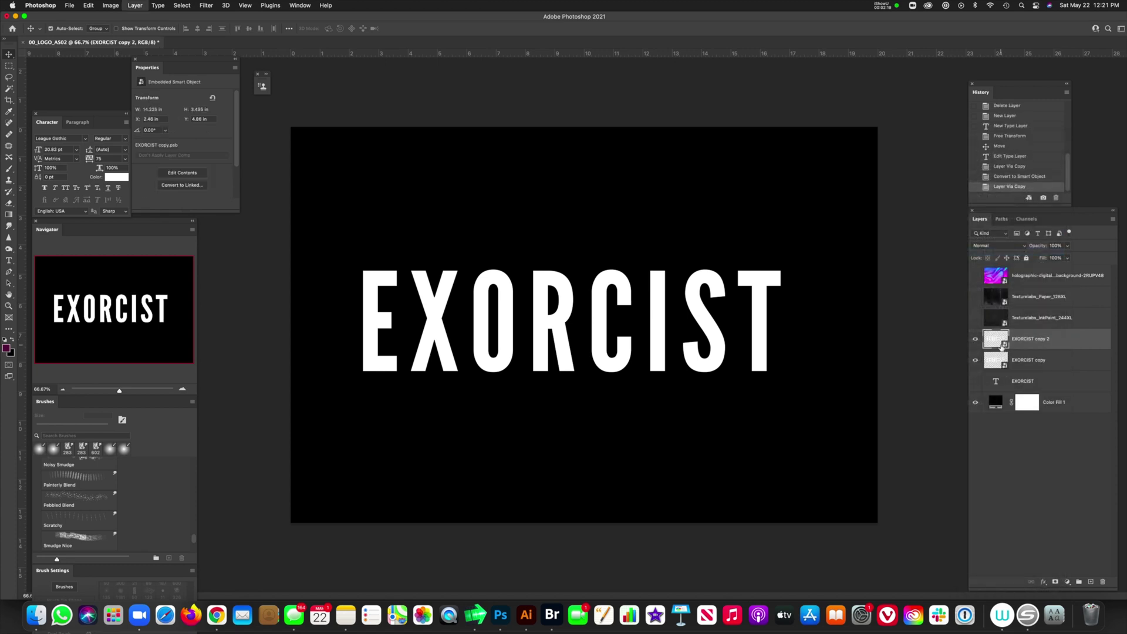
key(super+j)
click(975, 361)
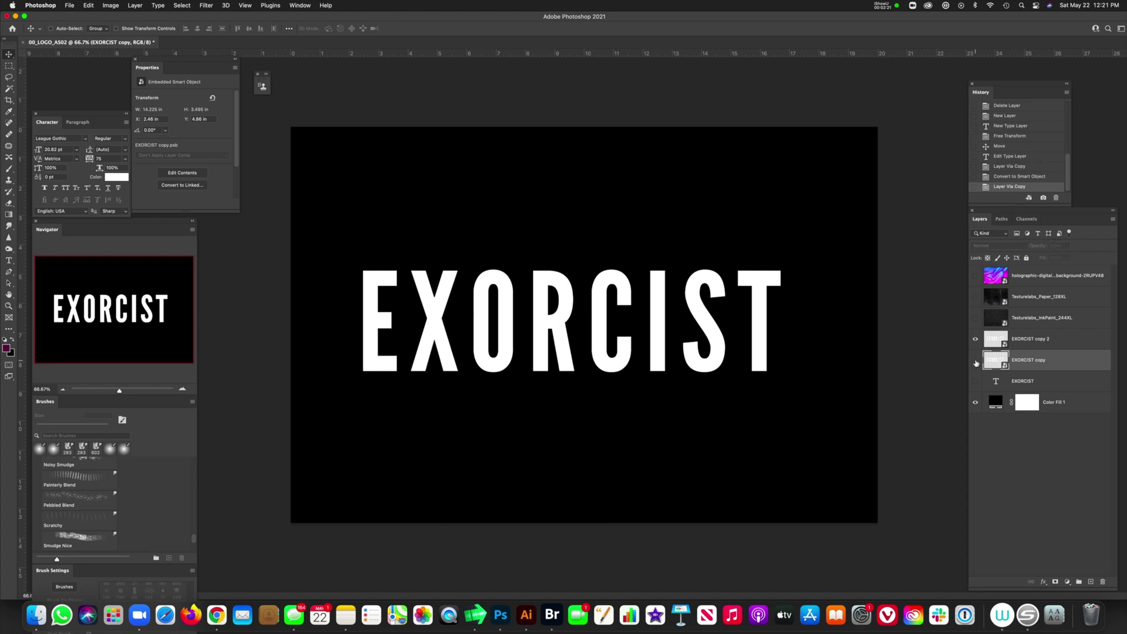
click(1035, 340)
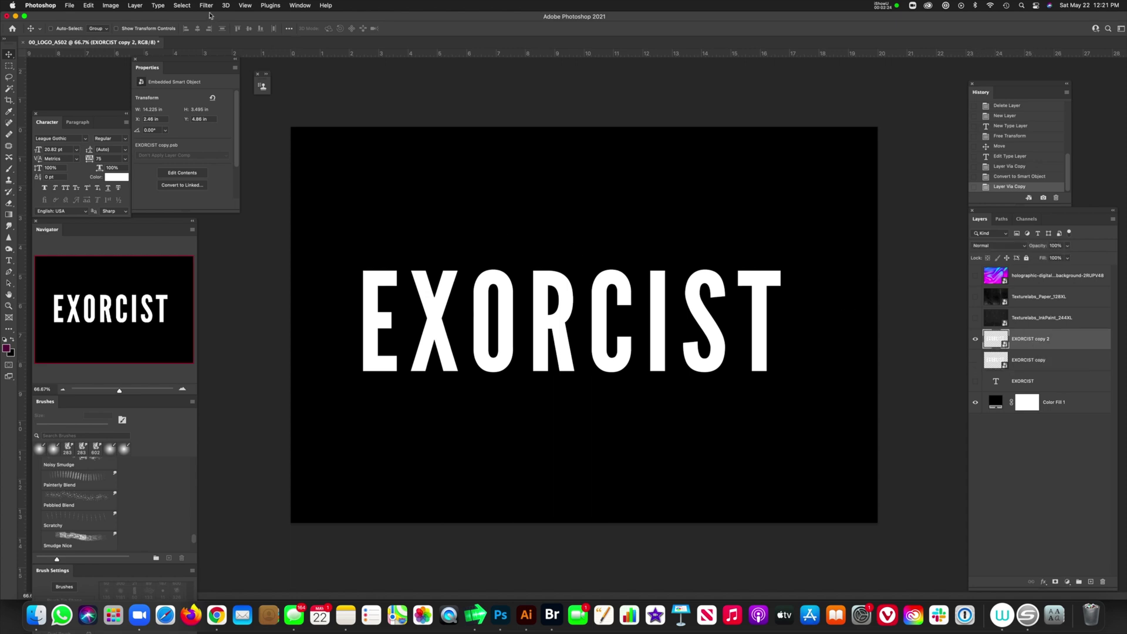
click(209, 6)
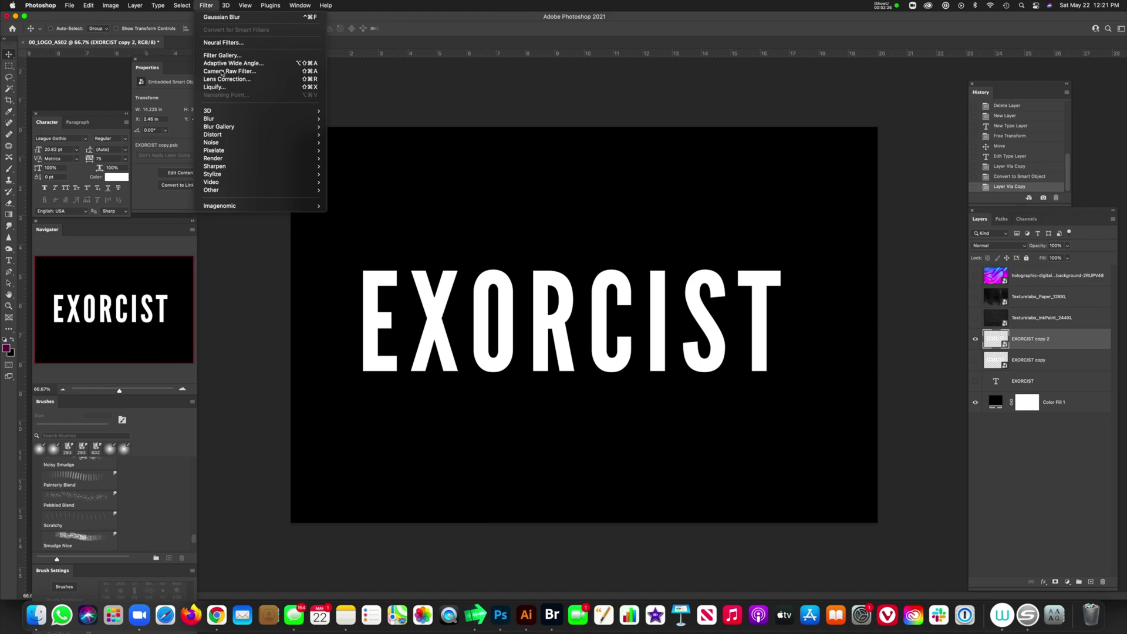
click(223, 86)
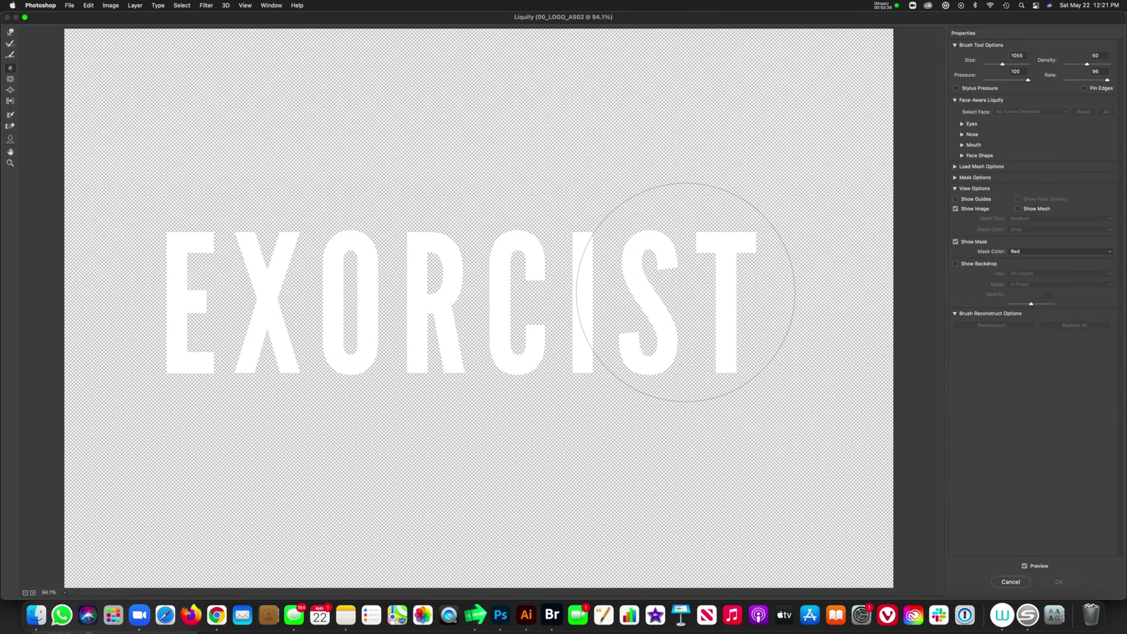
- With a small Forward Warp brush, liquify the S, I and T of EXORCIST copy 2 into curves
drag(675, 283, 616, 282)
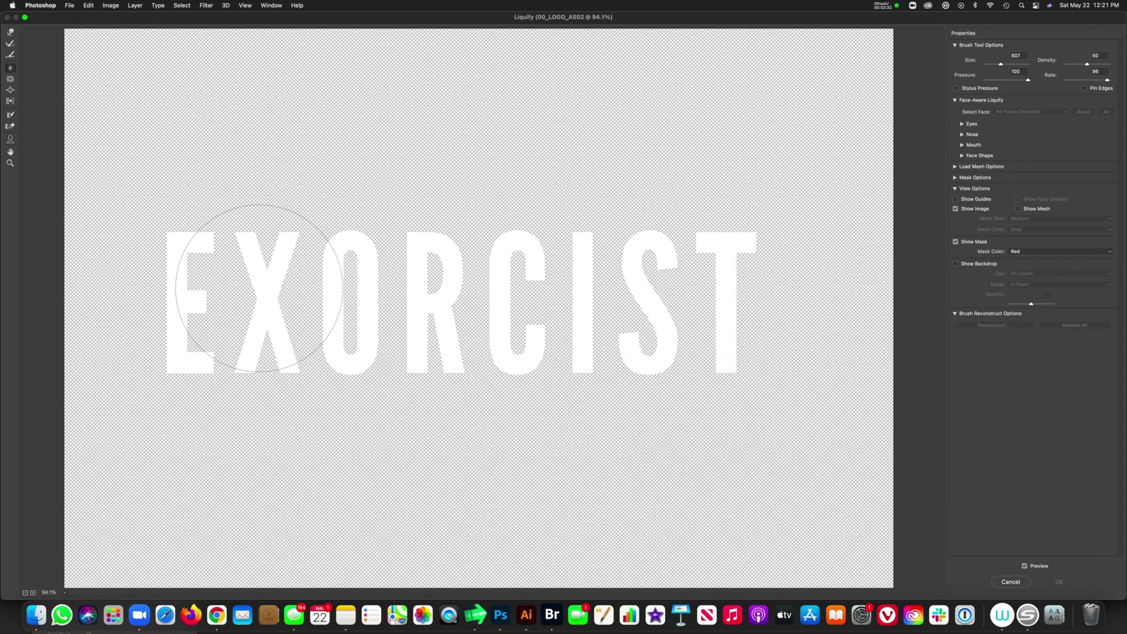
drag(171, 290, 158, 291)
key(super+z)
click(10, 33)
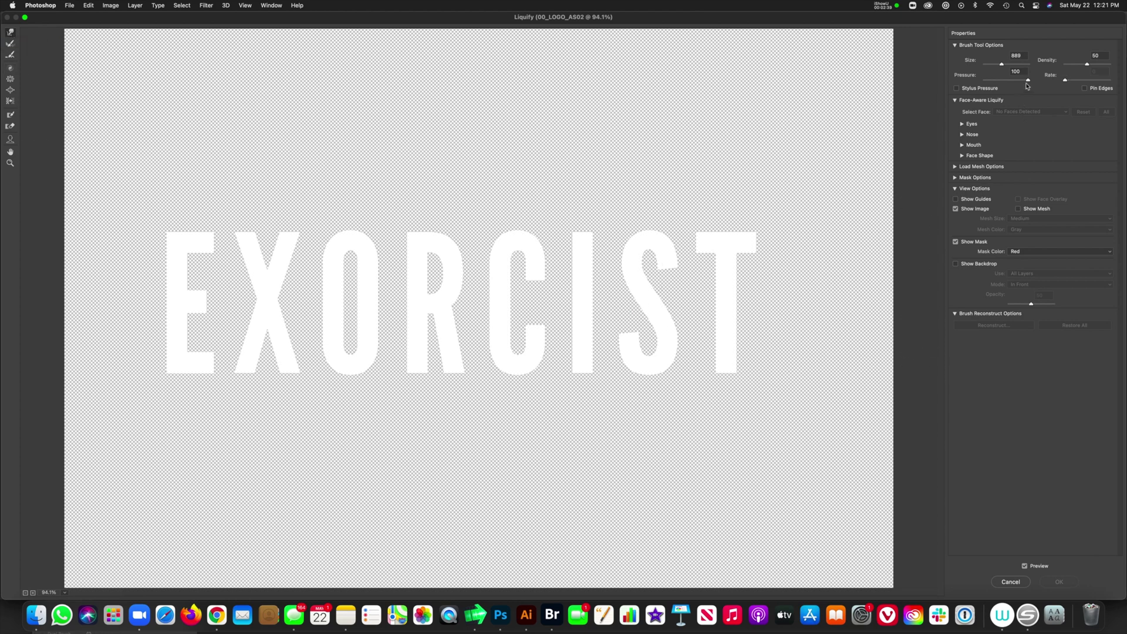
key(f)
key(bracketleft)
key(bracketleft)
click(762, 318)
key(super+z)
mouse_move(645, 307)
mouse_down()
mouse_move(711, 289)
mouse_move(736, 298)
mouse_move(238, 301)
mouse_move(352, 302)
mouse_move(273, 304)
mouse_up()
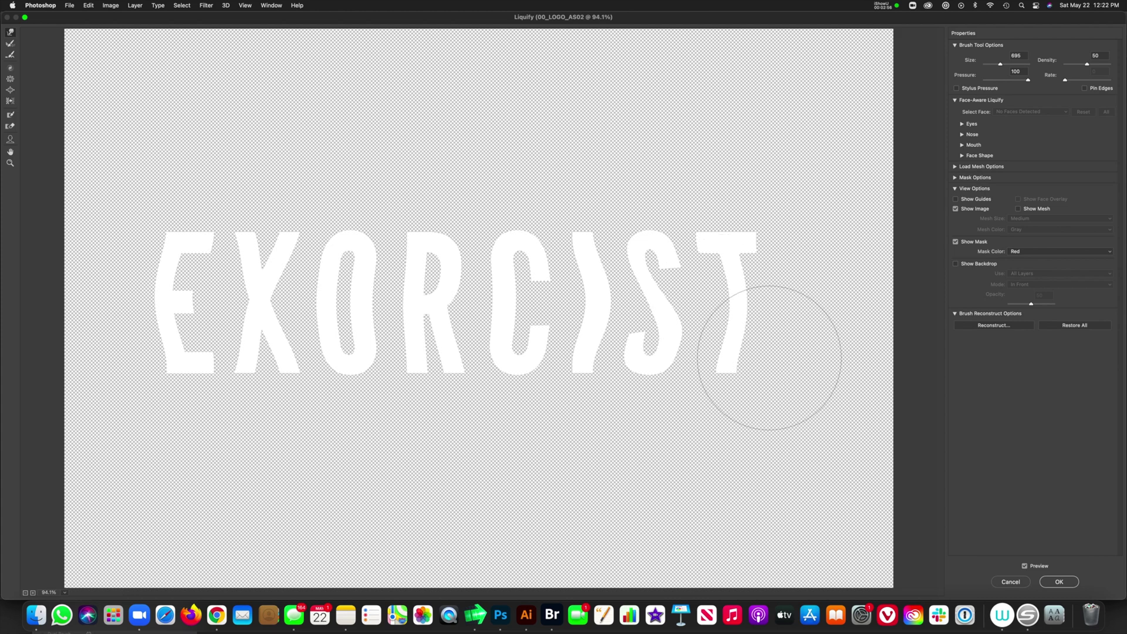
click(1058, 582)
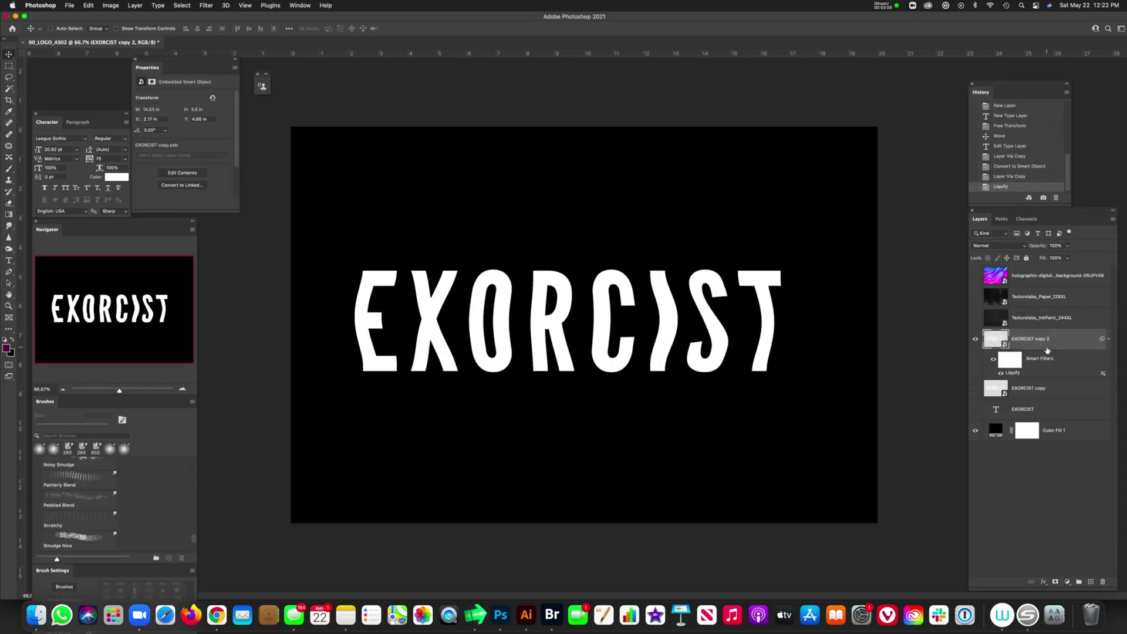
- Duplicate the liquified layer, hide the extra copies and select EXORCIST copy 3
key(super+j)
key(super+j)
key(super+j)
key(super+j)
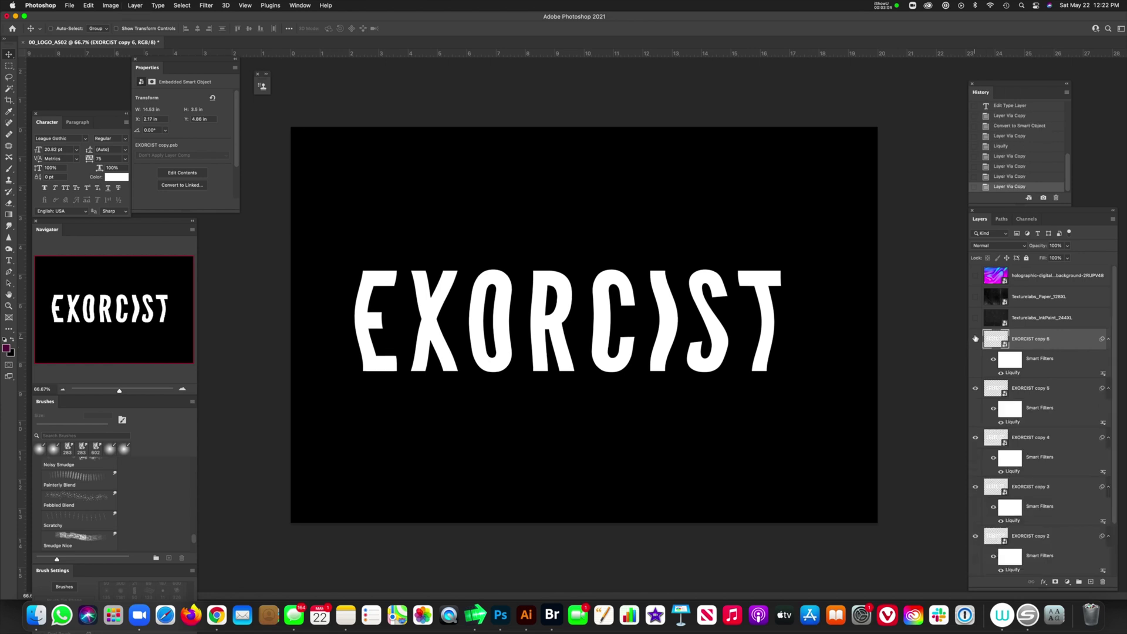
click(976, 487)
click(982, 491)
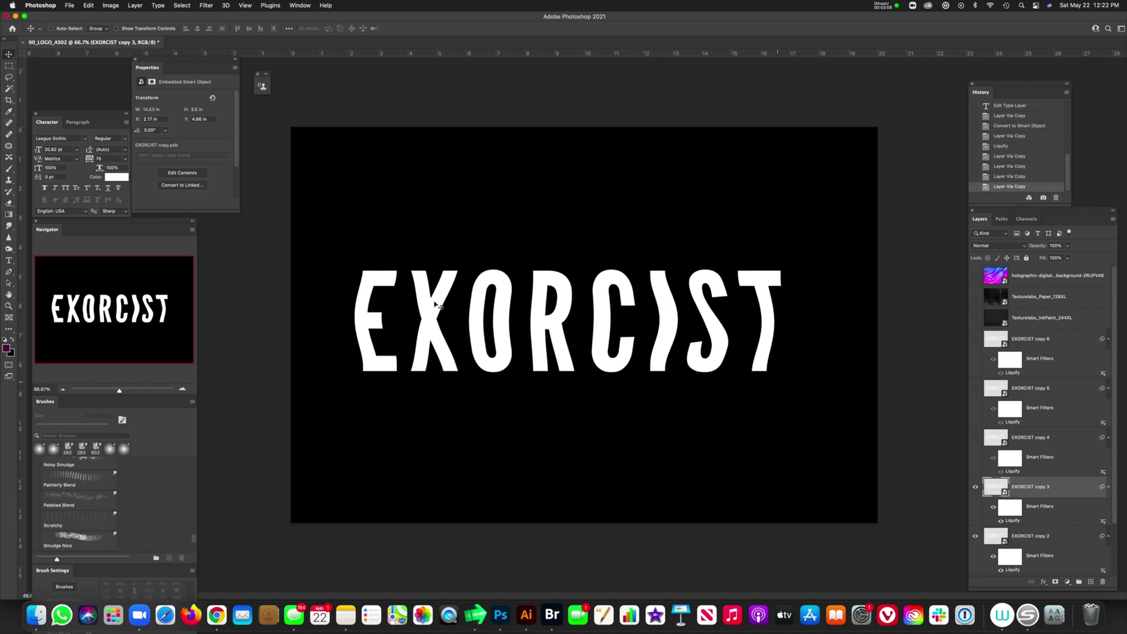
- Apply a 90°, 194-pixel Motion Blur to EXORCIST copy 3
click(211, 7)
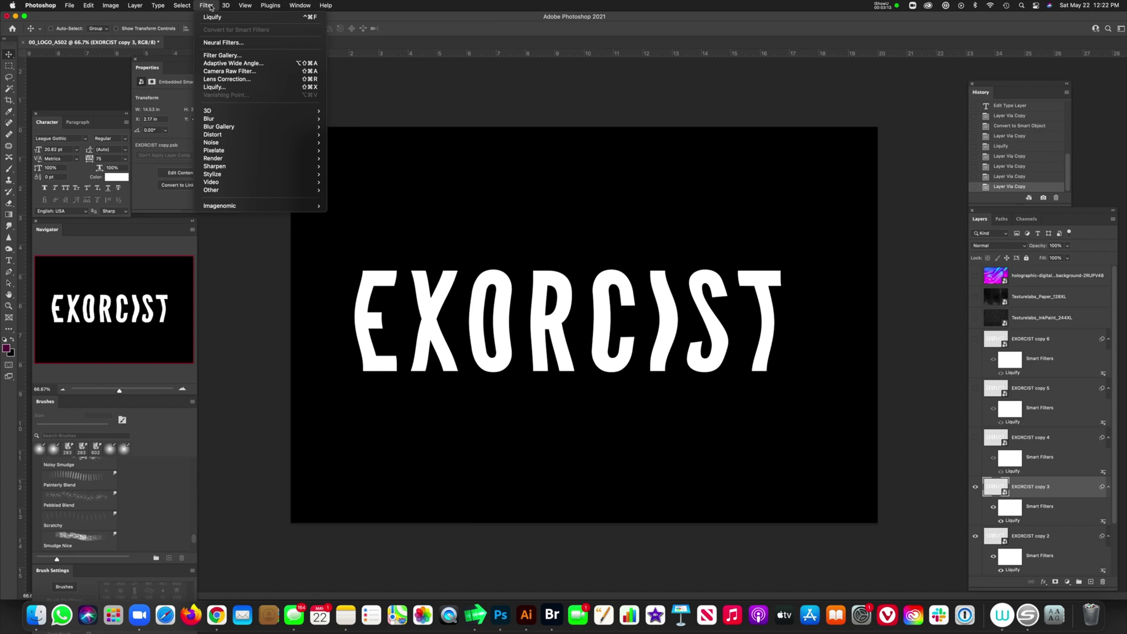
mouse_move(226, 119)
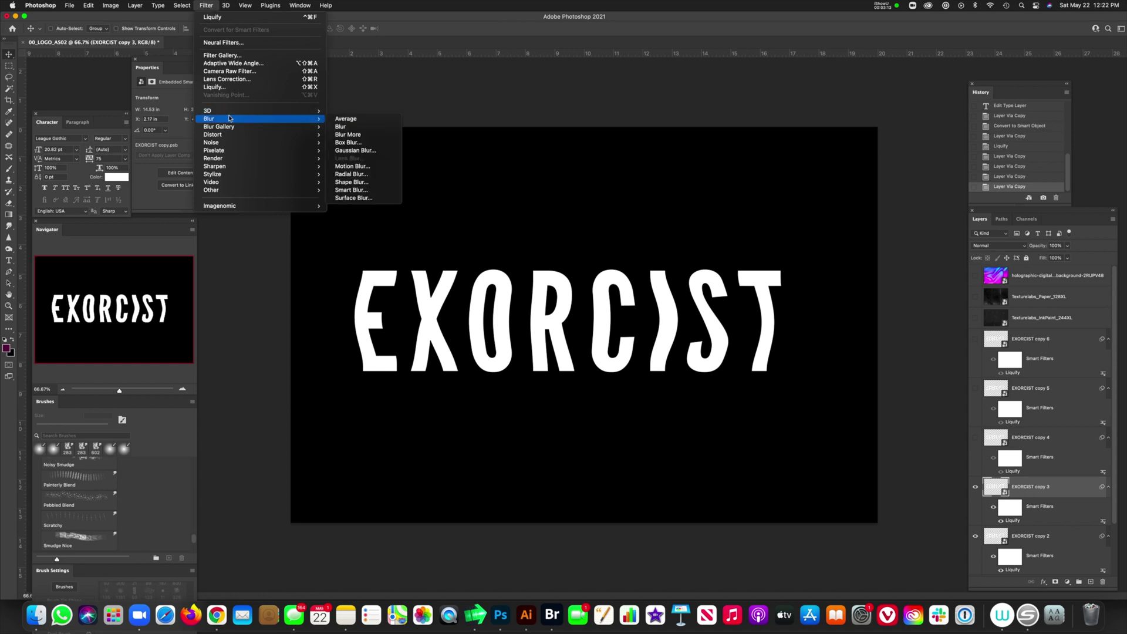
click(352, 167)
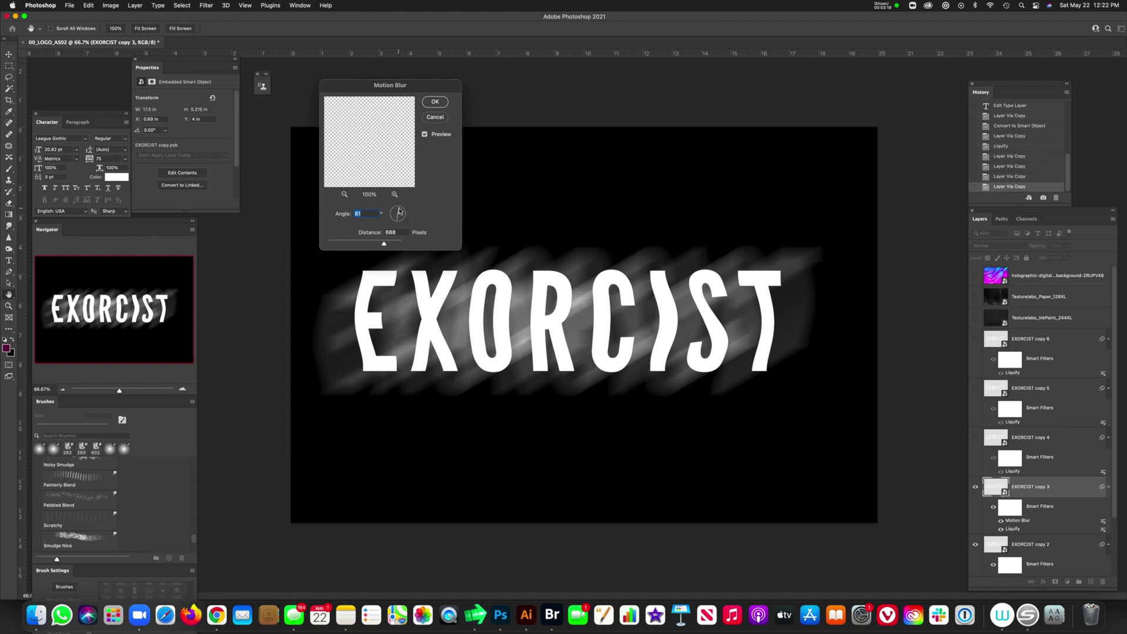
text(90)
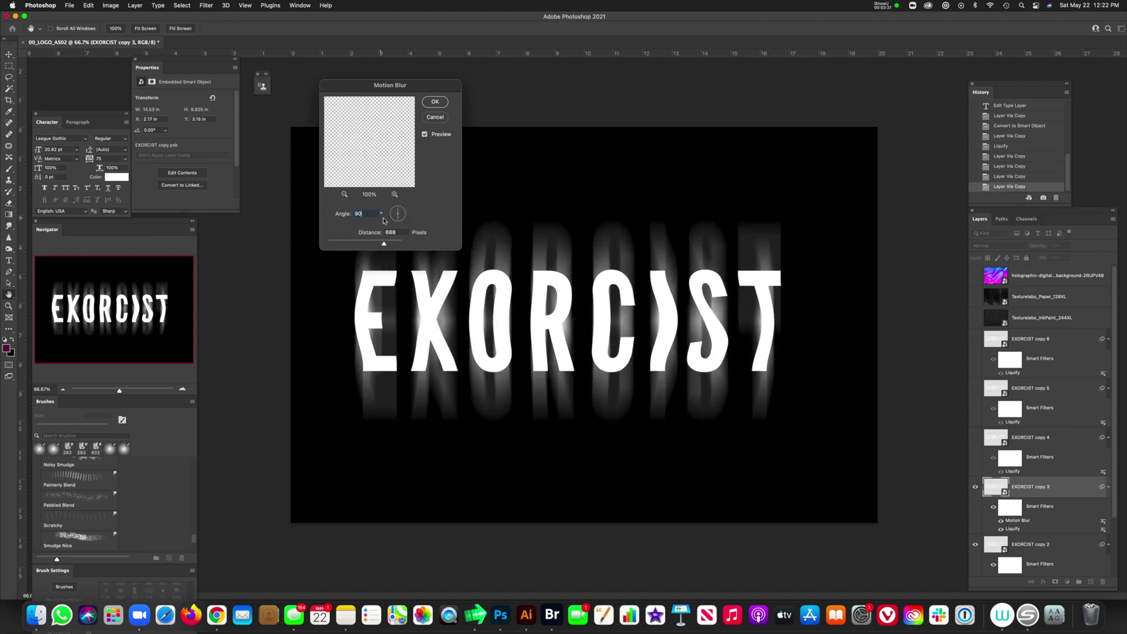
mouse_move(383, 246)
mouse_down()
mouse_move(355, 245)
mouse_move(366, 245)
mouse_up()
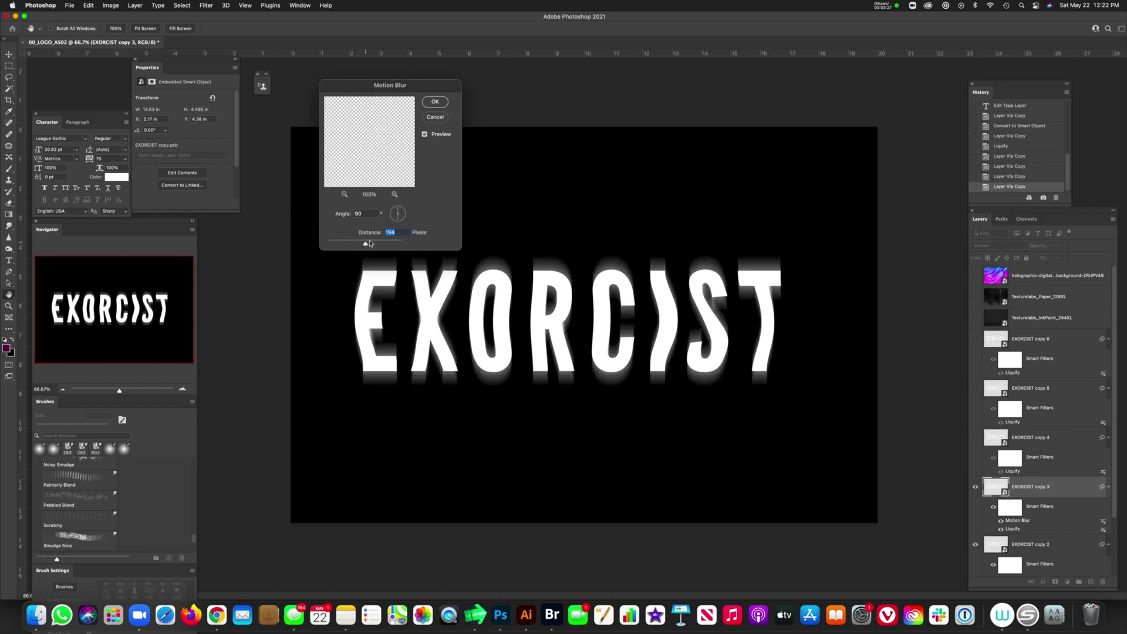
click(435, 102)
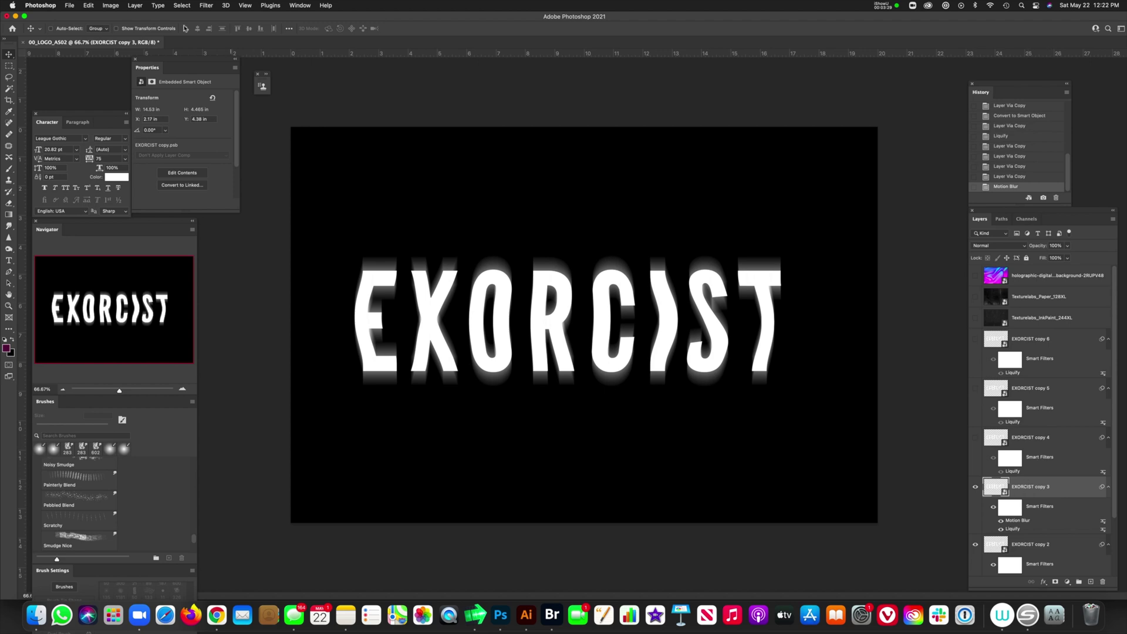
click(135, 5)
mouse_move(206, 4)
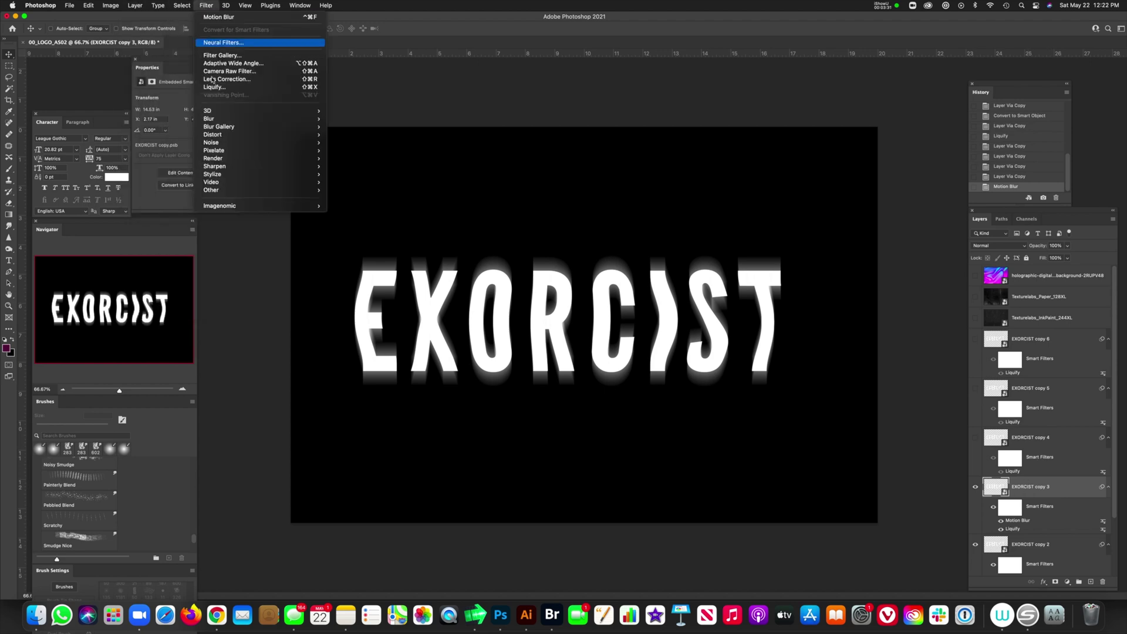
mouse_move(227, 142)
click(555, 288)
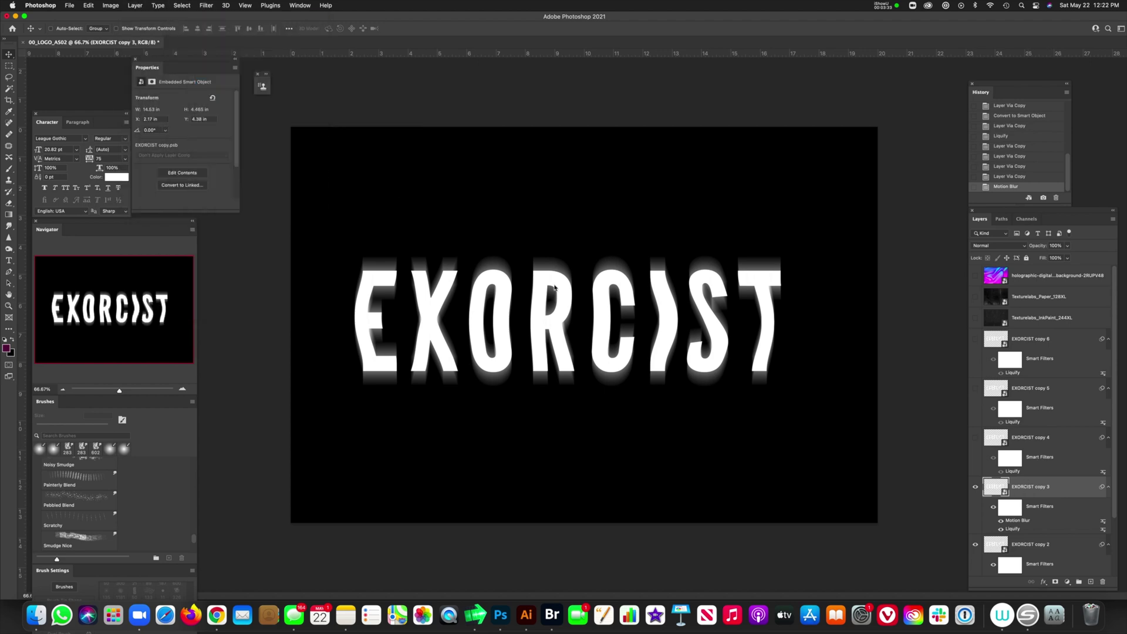
- Liquify blurred copy 3, pulling letter tops up and bottoms down into wavy streaks, then show EXORCIST copy 4
key(super+shift+x)
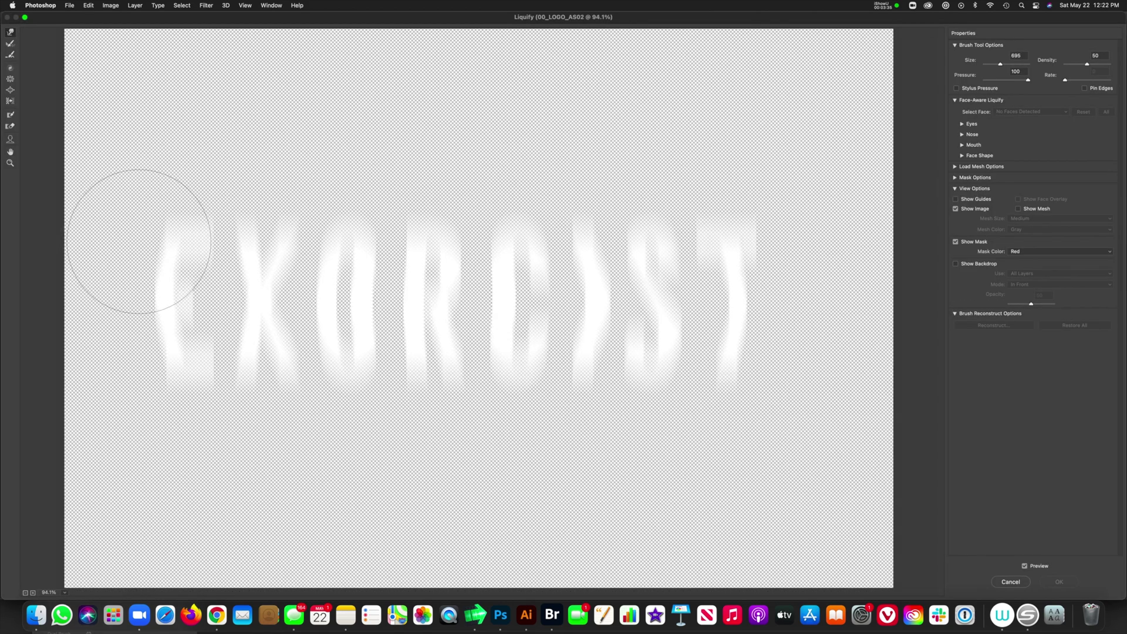
drag(183, 230, 189, 121)
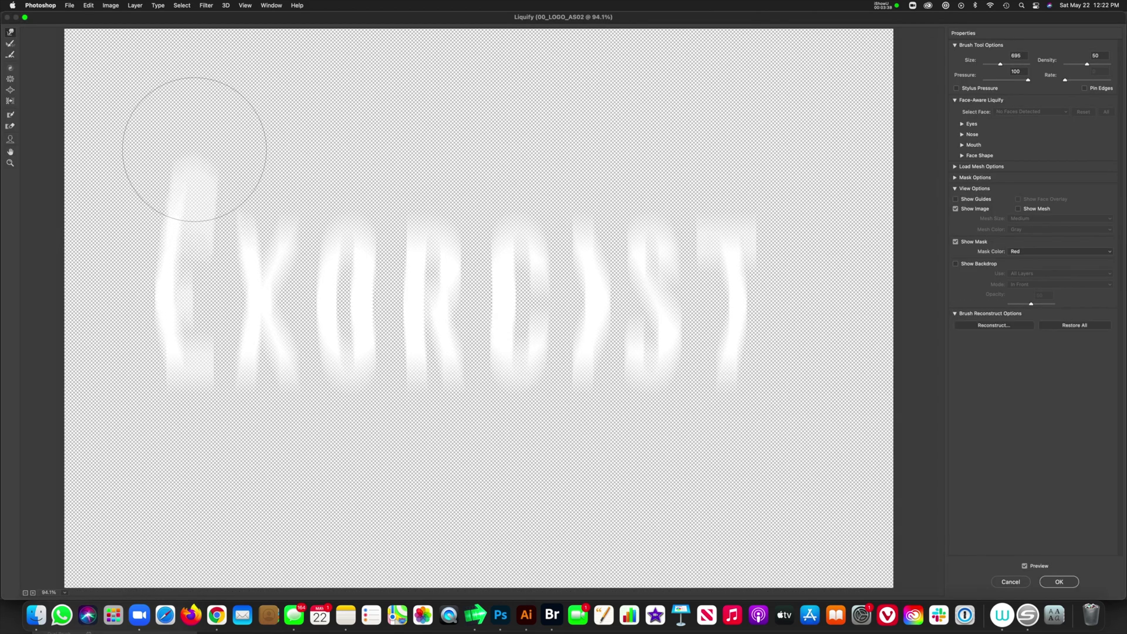
mouse_move(264, 221)
mouse_down()
mouse_move(382, 177)
mouse_move(380, 144)
mouse_up()
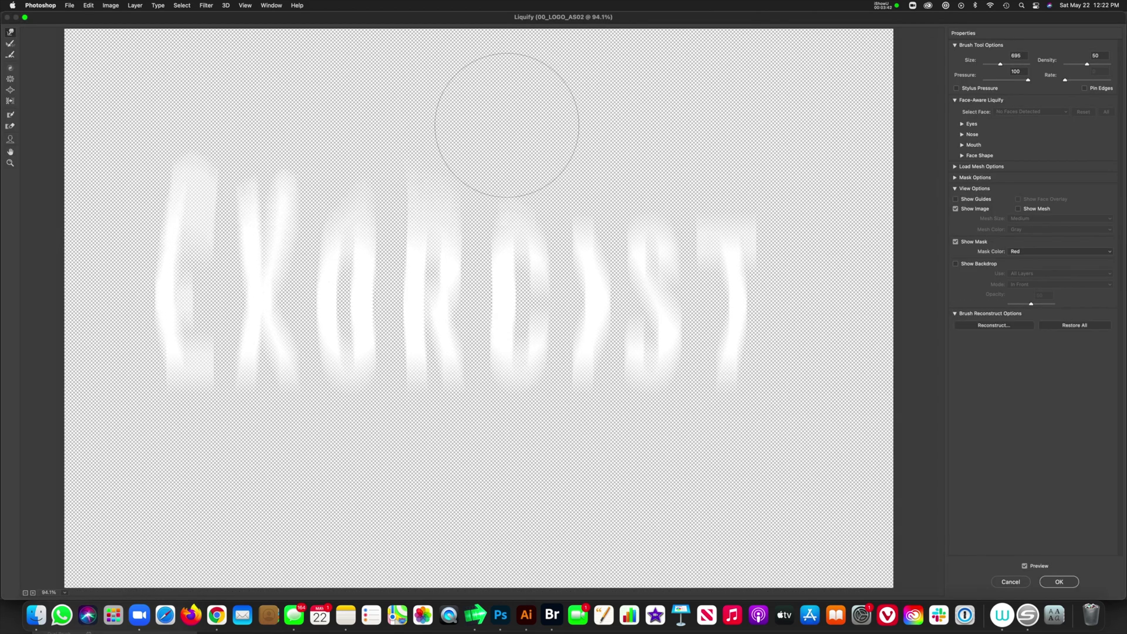
drag(540, 196, 575, 161)
drag(728, 355, 727, 438)
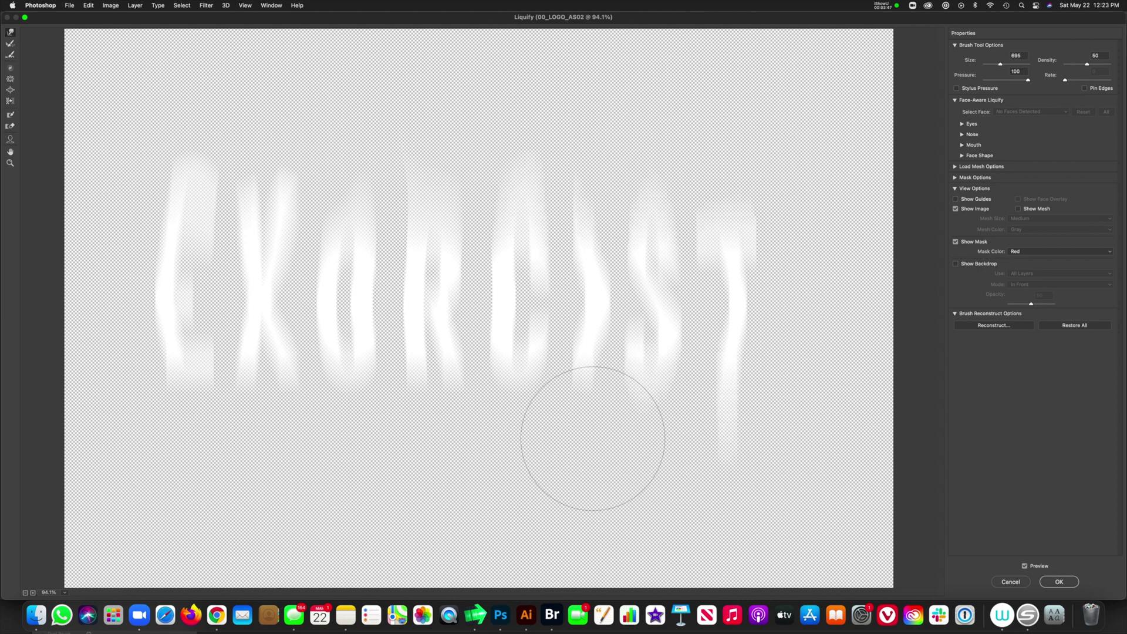
drag(402, 415, 408, 478)
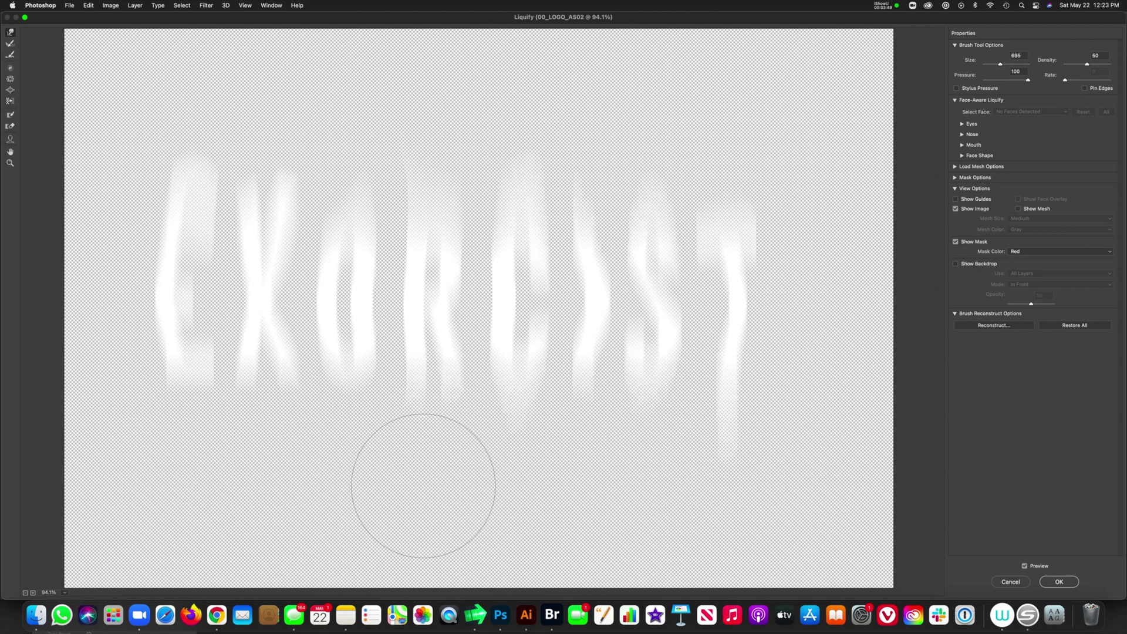
drag(181, 398, 186, 452)
click(1059, 583)
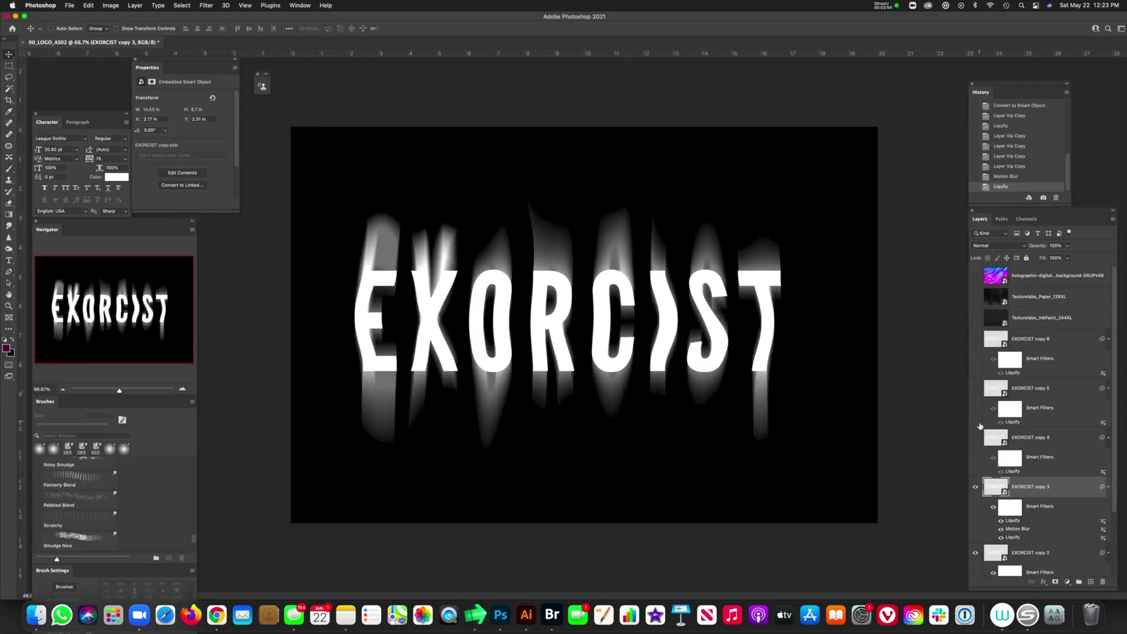
click(998, 439)
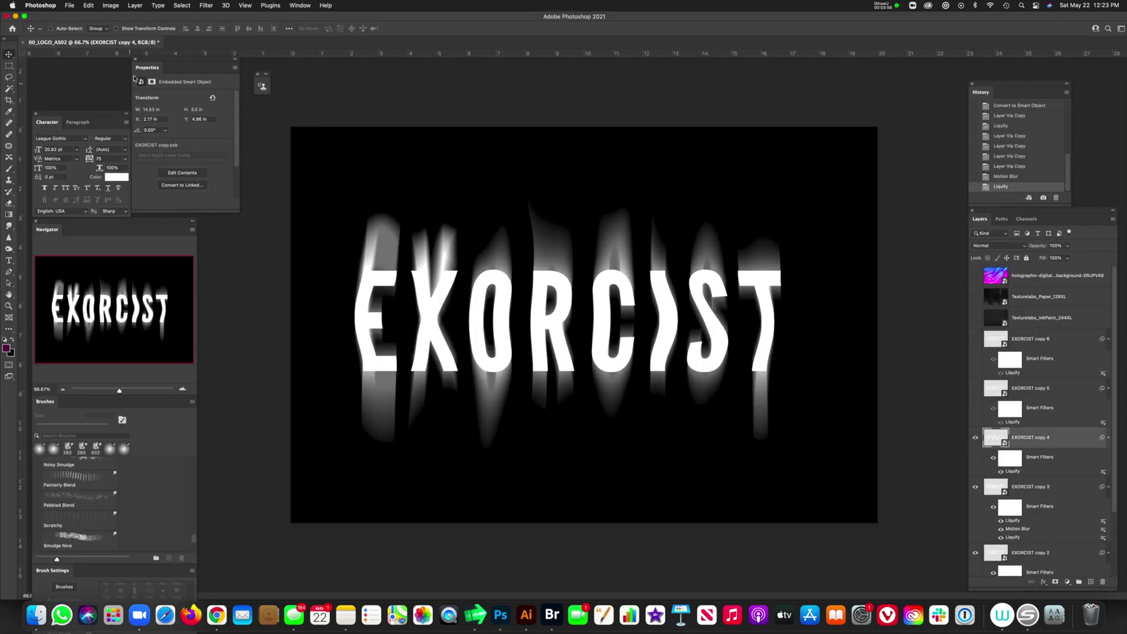
click(207, 6)
- Apply a 90°, 280-pixel Motion Blur to EXORCIST copy 4
mouse_move(264, 118)
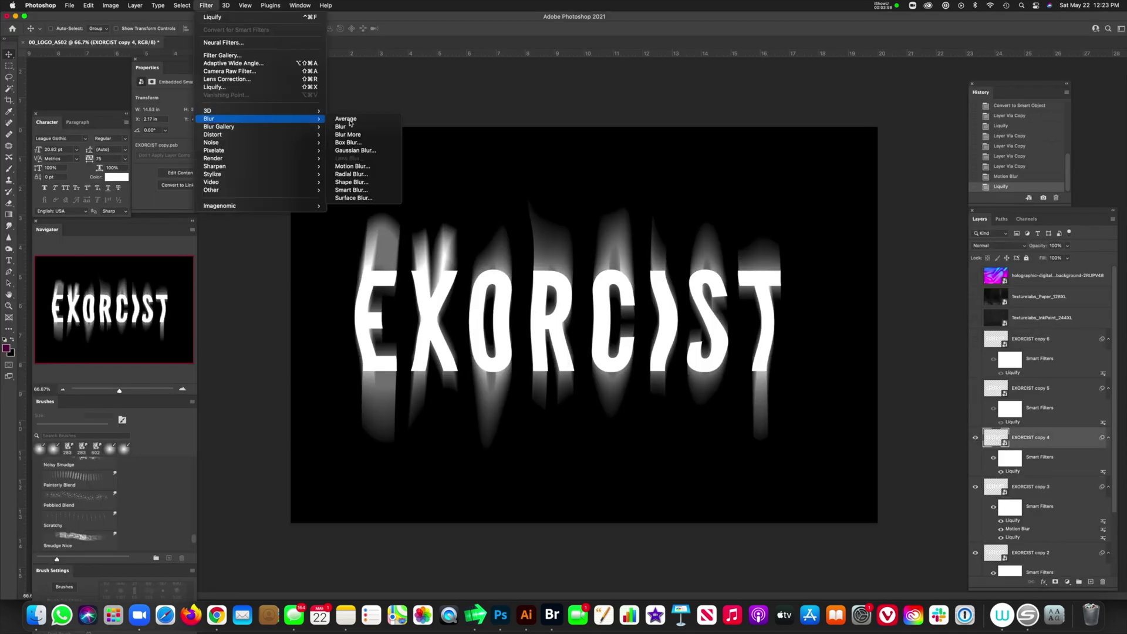
click(368, 167)
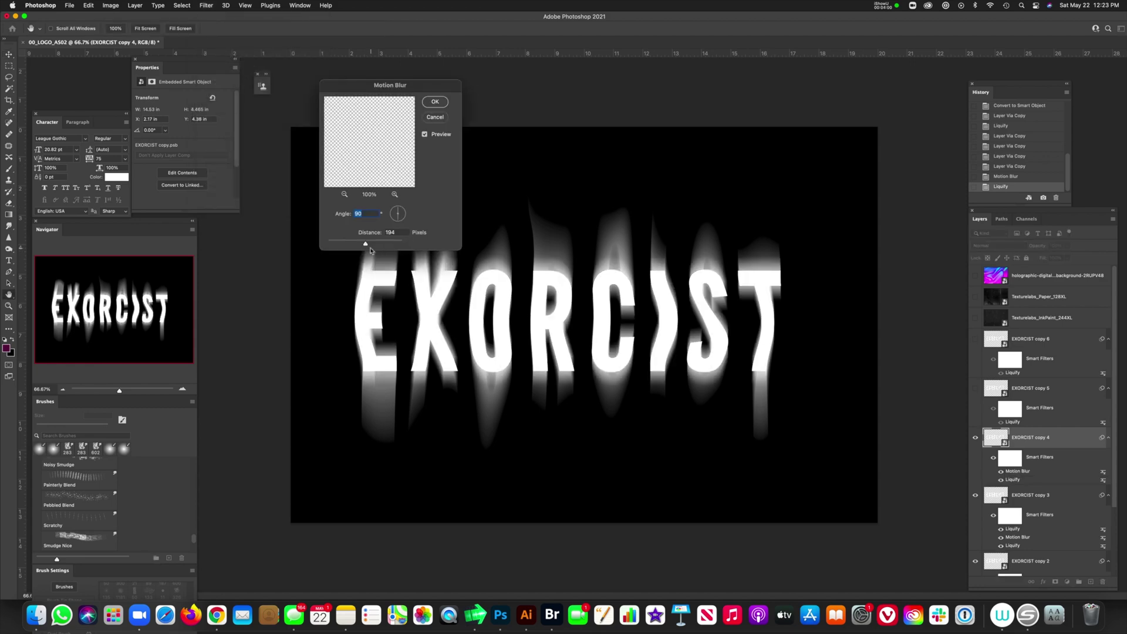
drag(367, 245, 376, 247)
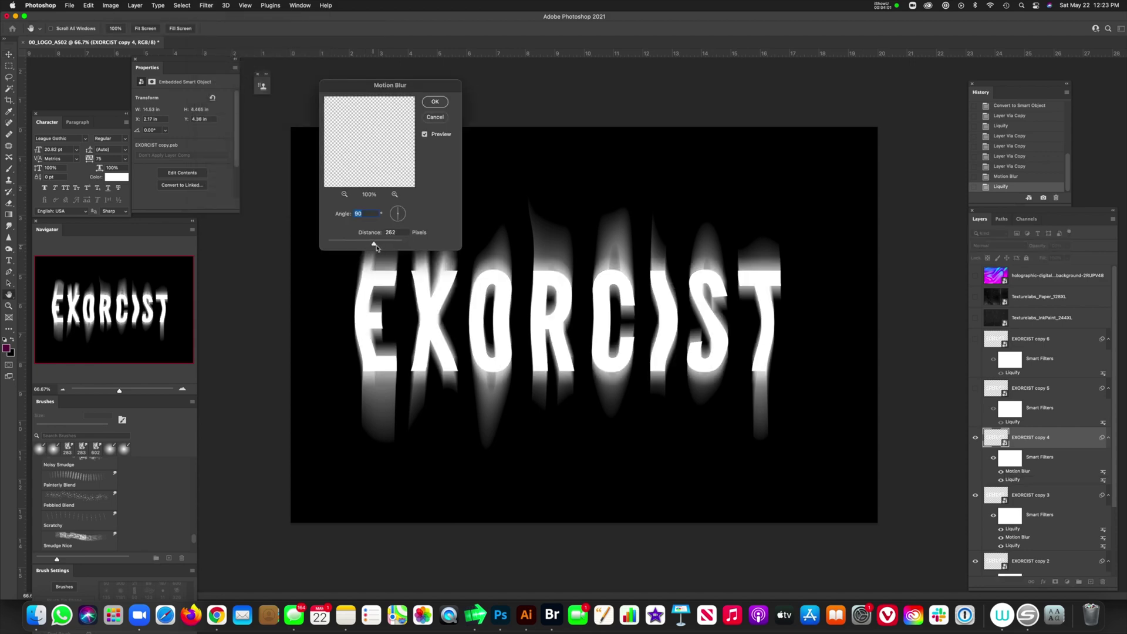
click(435, 102)
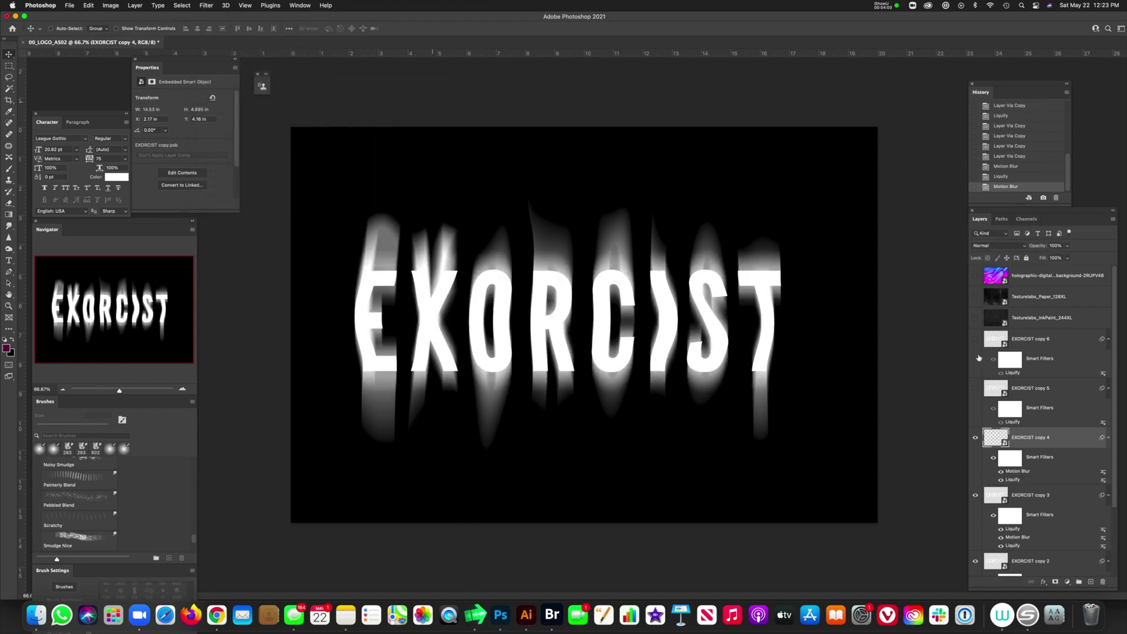
- Liquify copy 4, dragging the bottoms of the T and middle letters further down
click(207, 5)
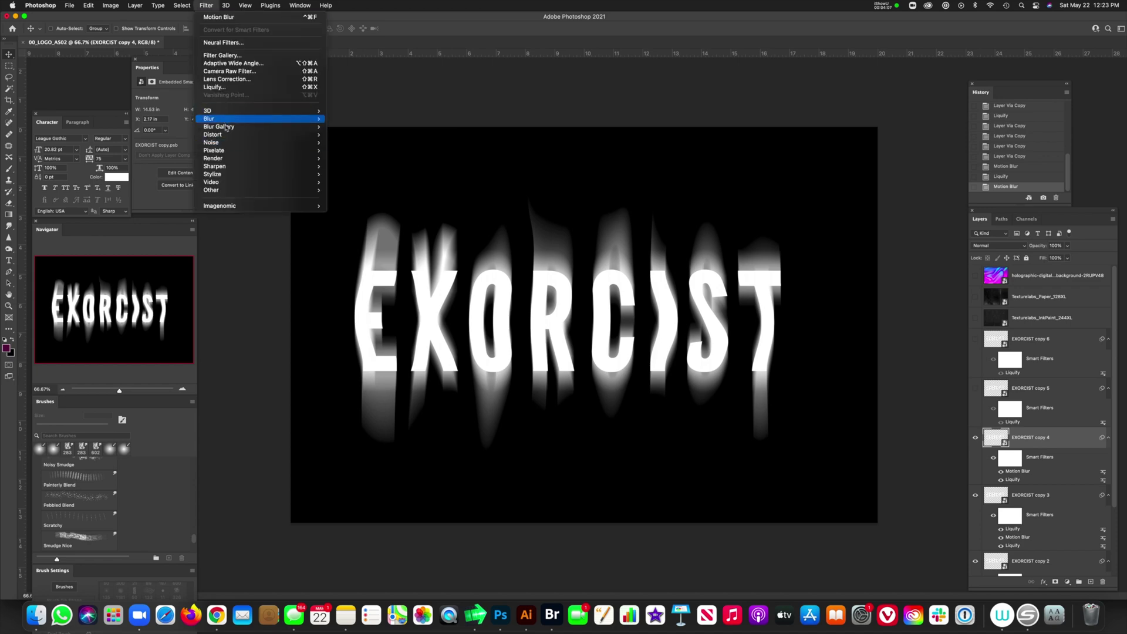
click(474, 234)
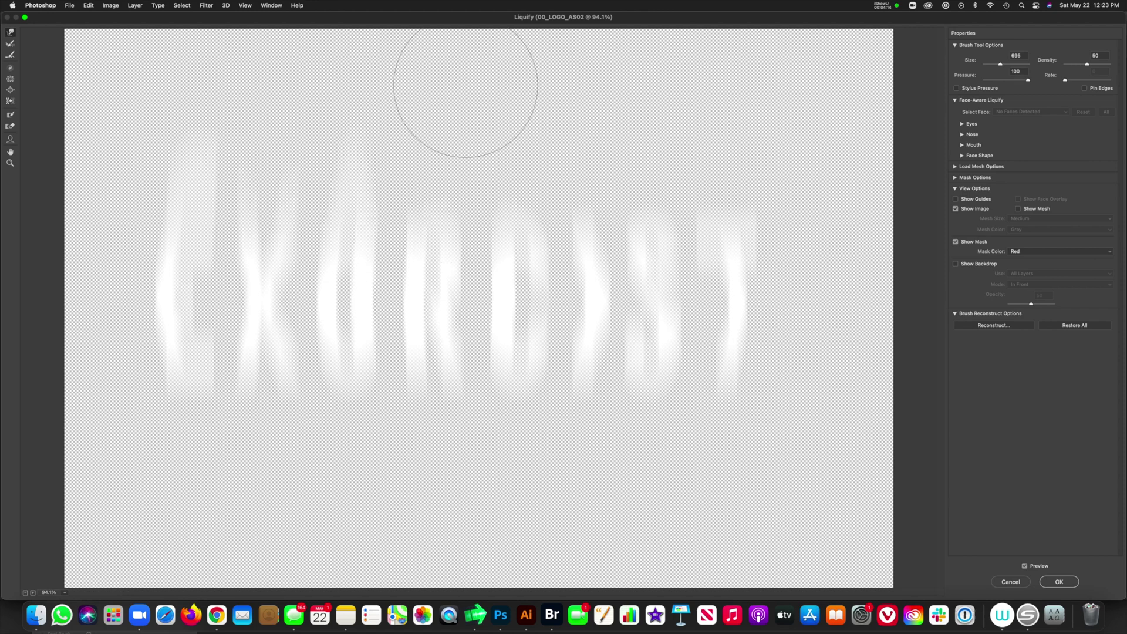
drag(731, 364, 730, 464)
drag(423, 370, 425, 467)
click(1059, 581)
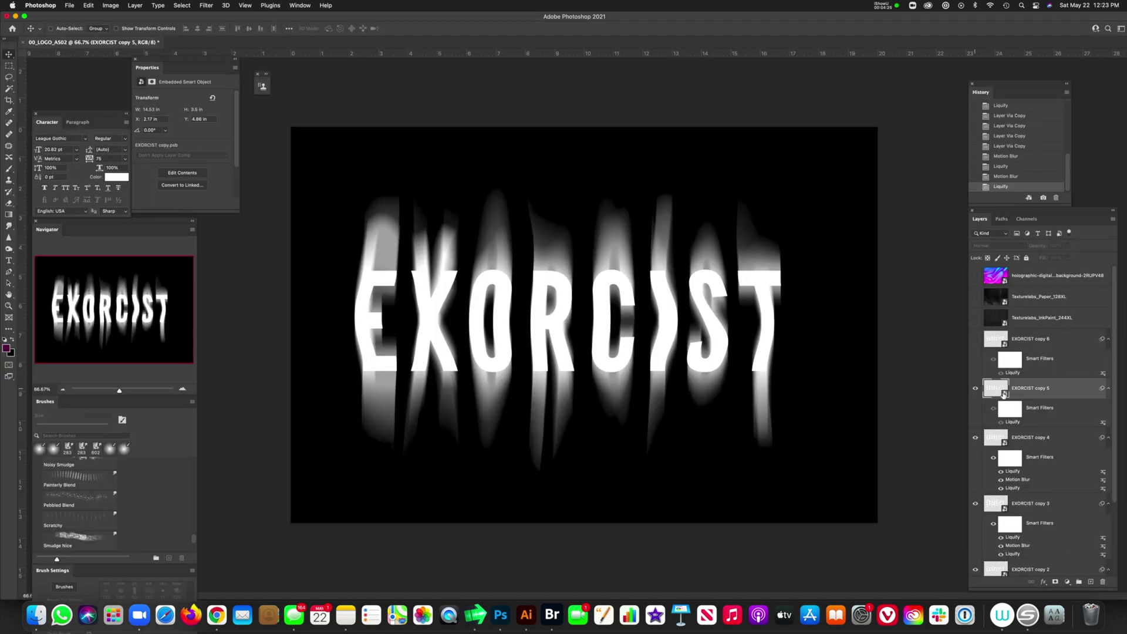
- Apply a 90°, 750-pixel Motion Blur to EXORCIST copy 5
click(207, 5)
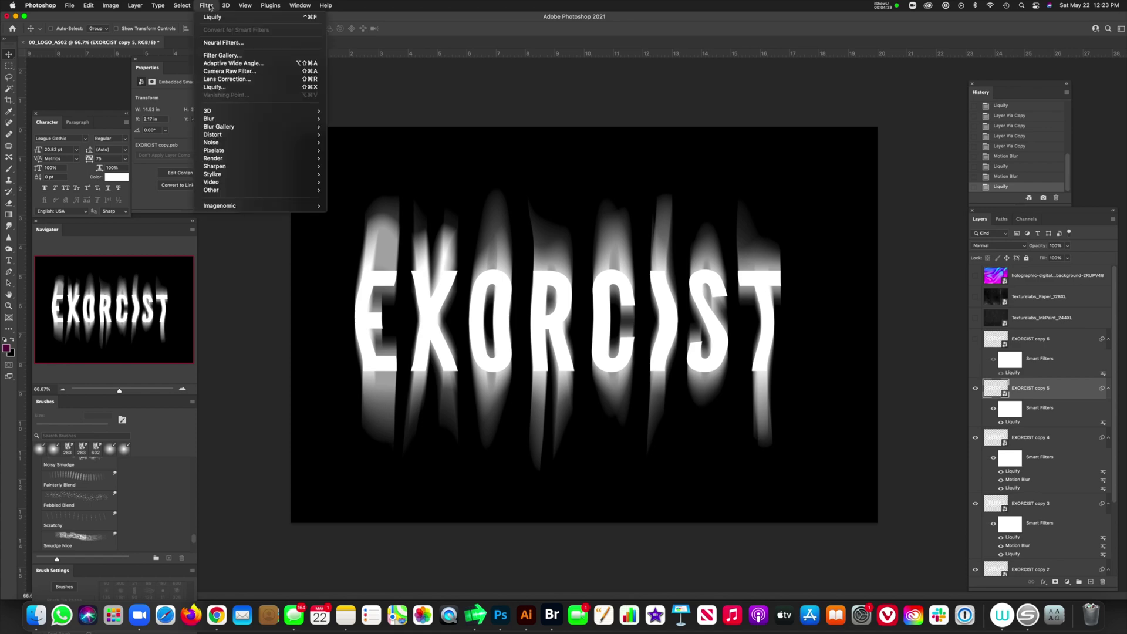
mouse_move(280, 120)
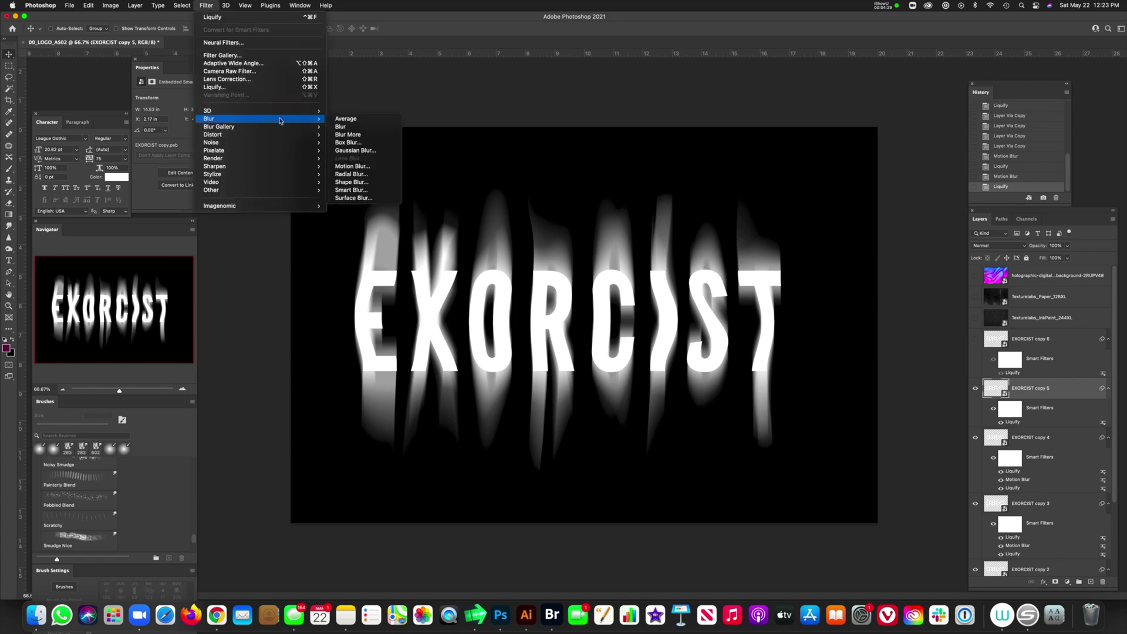
click(355, 167)
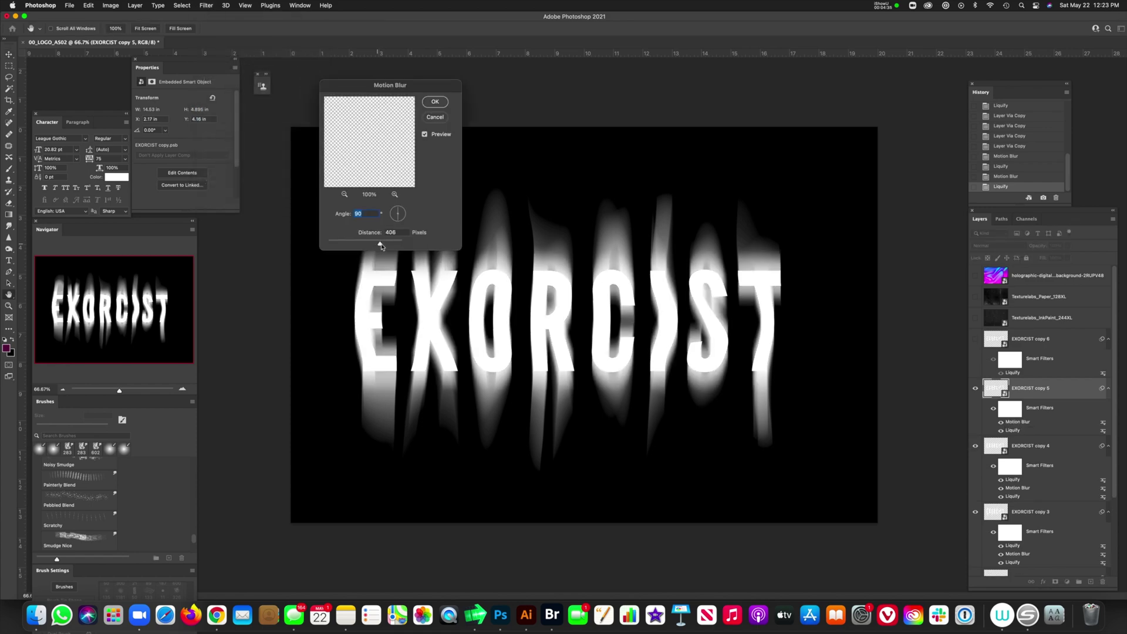
click(384, 245)
drag(384, 245, 385, 244)
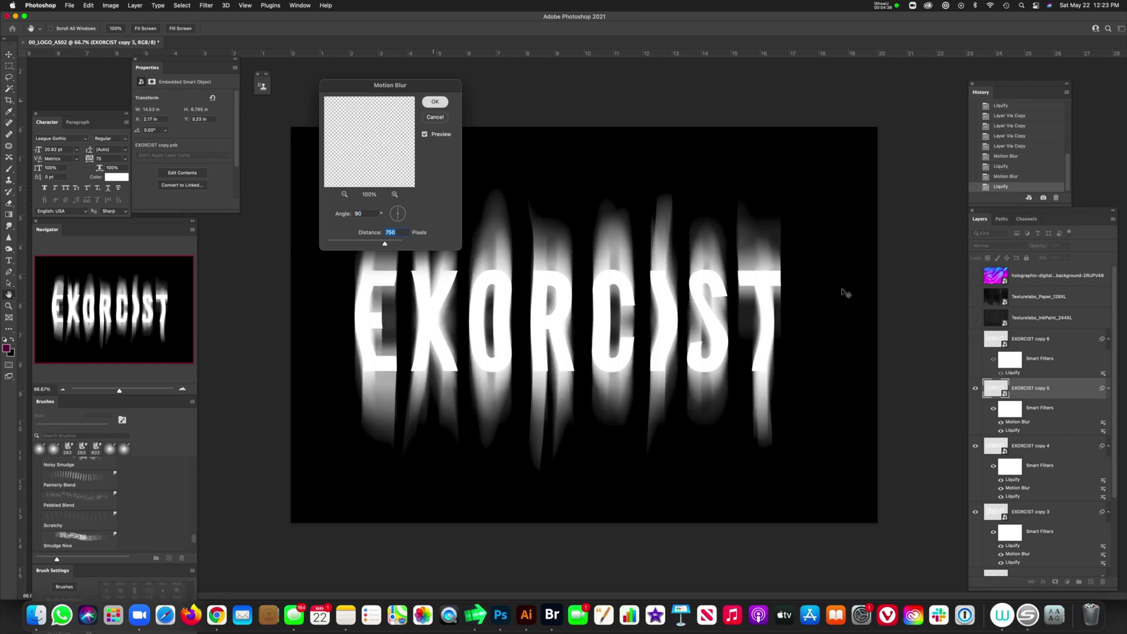
key(Return)
- Liquify copy 5 to warp the streak tops, then show and duplicate EXORCIST copy 6
click(206, 5)
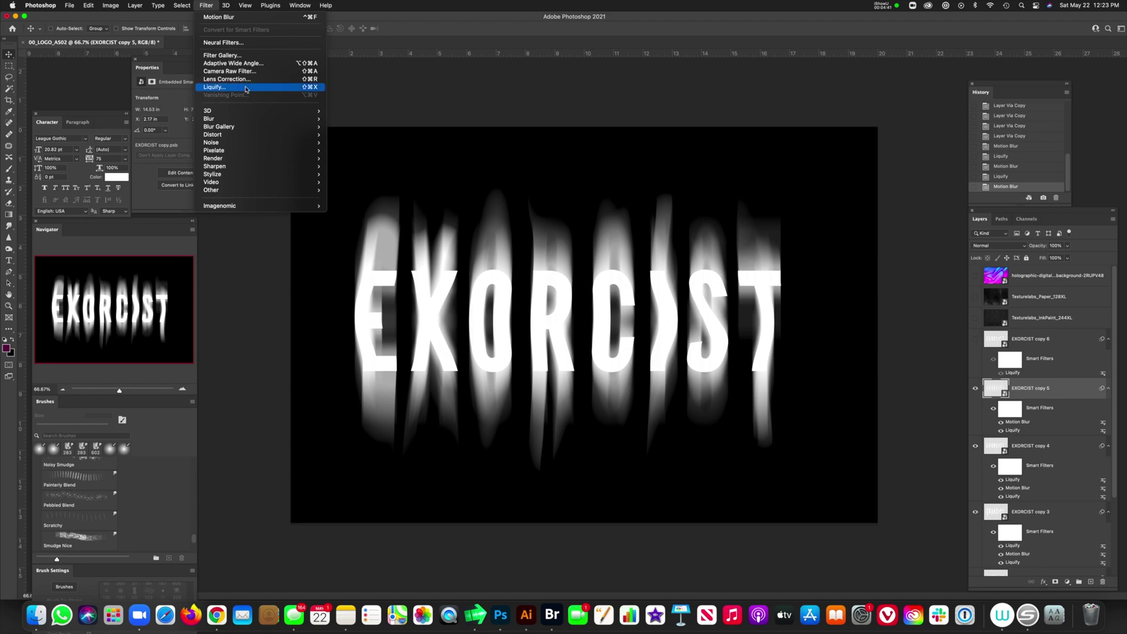
click(245, 88)
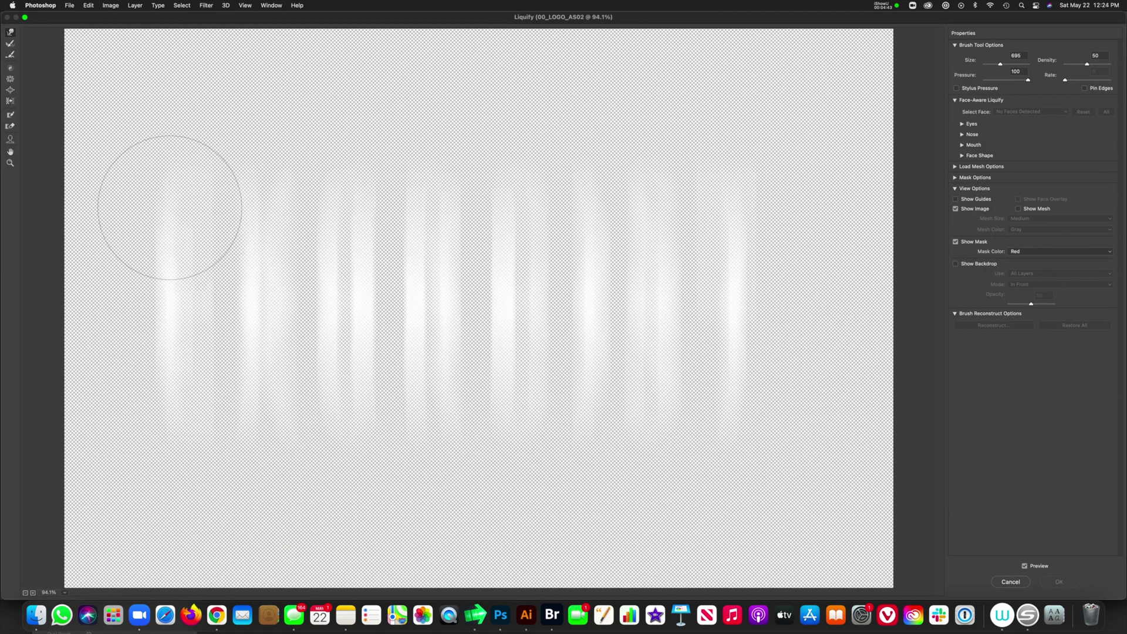
mouse_move(170, 208)
mouse_down()
mouse_move(225, 204)
mouse_move(237, 223)
mouse_move(426, 188)
mouse_move(477, 148)
mouse_move(641, 214)
mouse_move(669, 148)
mouse_move(768, 203)
mouse_move(746, 513)
mouse_move(629, 439)
mouse_move(609, 475)
mouse_move(489, 428)
mouse_up()
click(1059, 582)
click(976, 340)
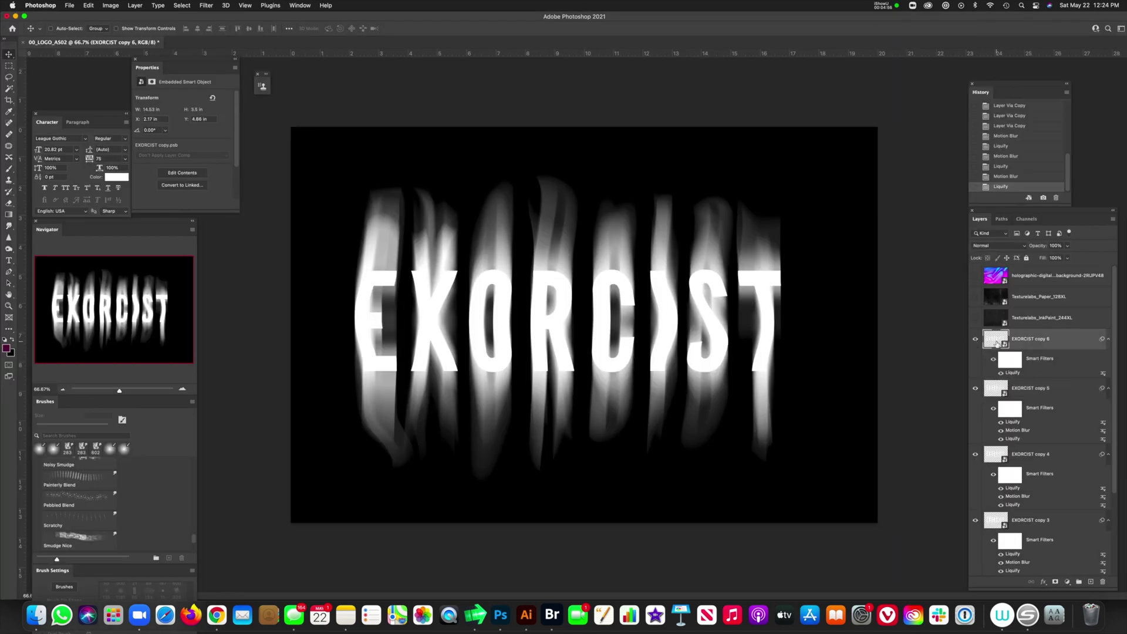
key(super+j)
- Hide the new duplicate and start a Field Blur on EXORCIST copy 6, strengthening the first pin
key(super+comma)
click(1001, 392)
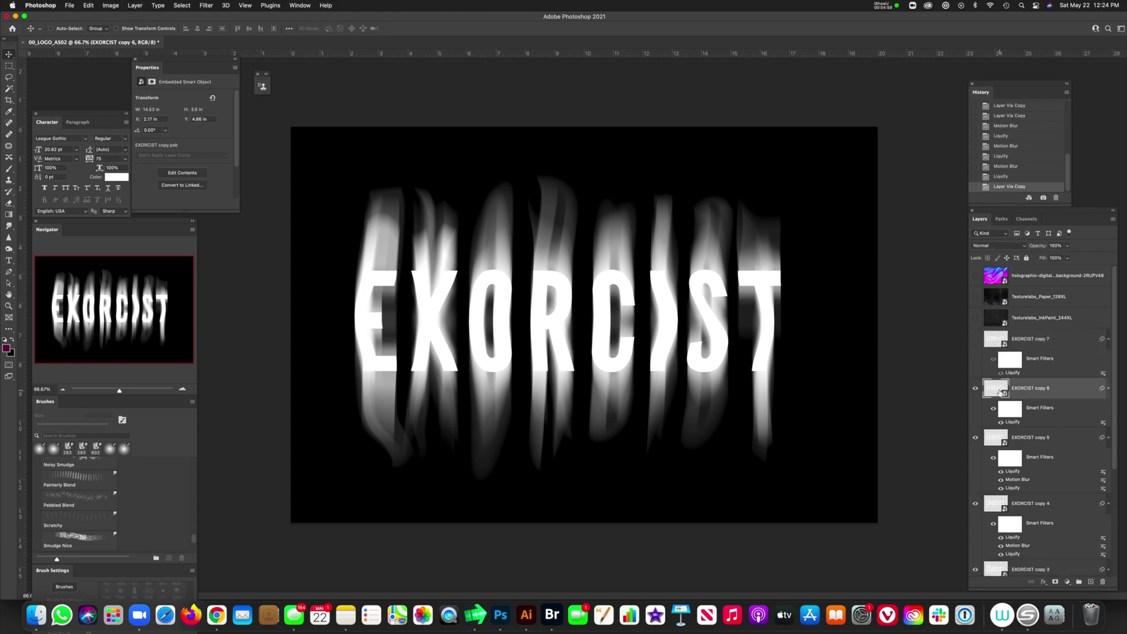
click(206, 5)
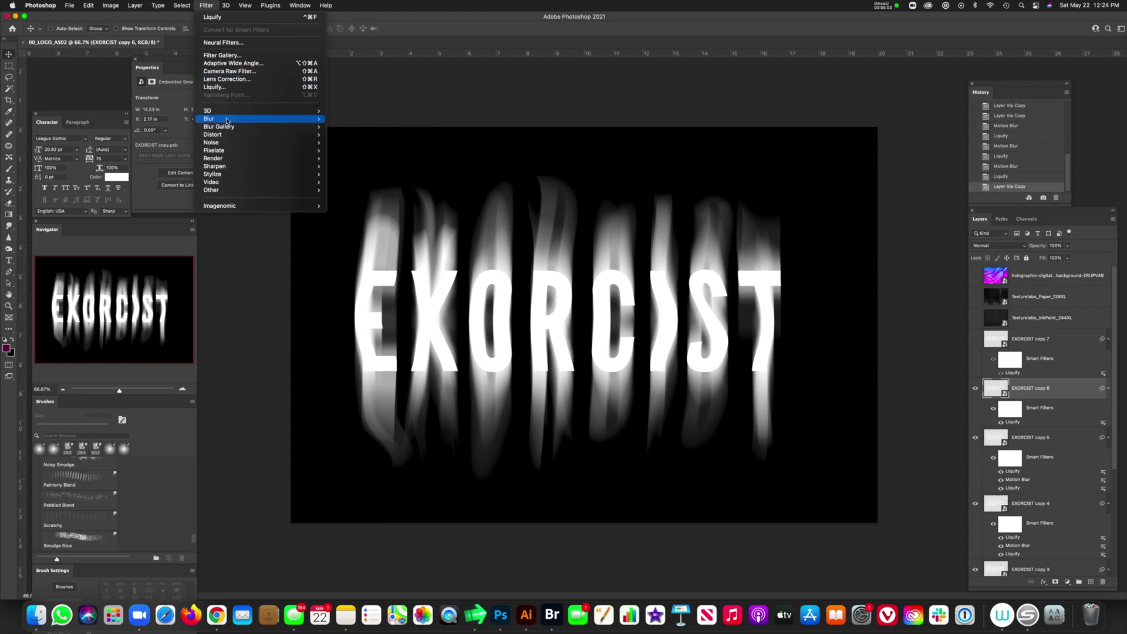
mouse_move(227, 130)
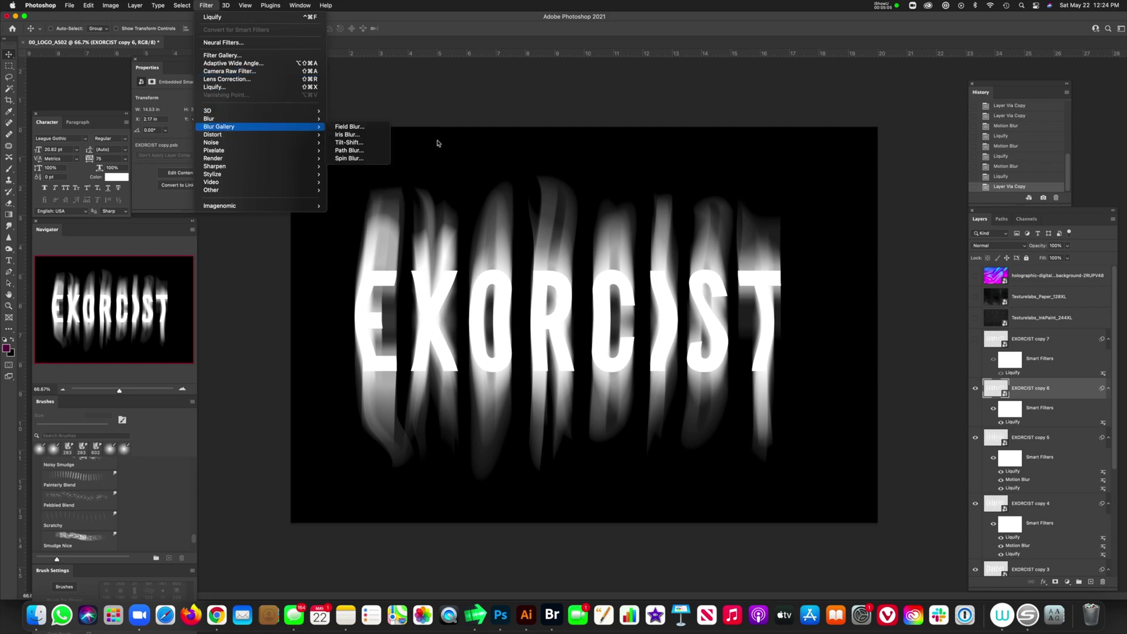
click(349, 127)
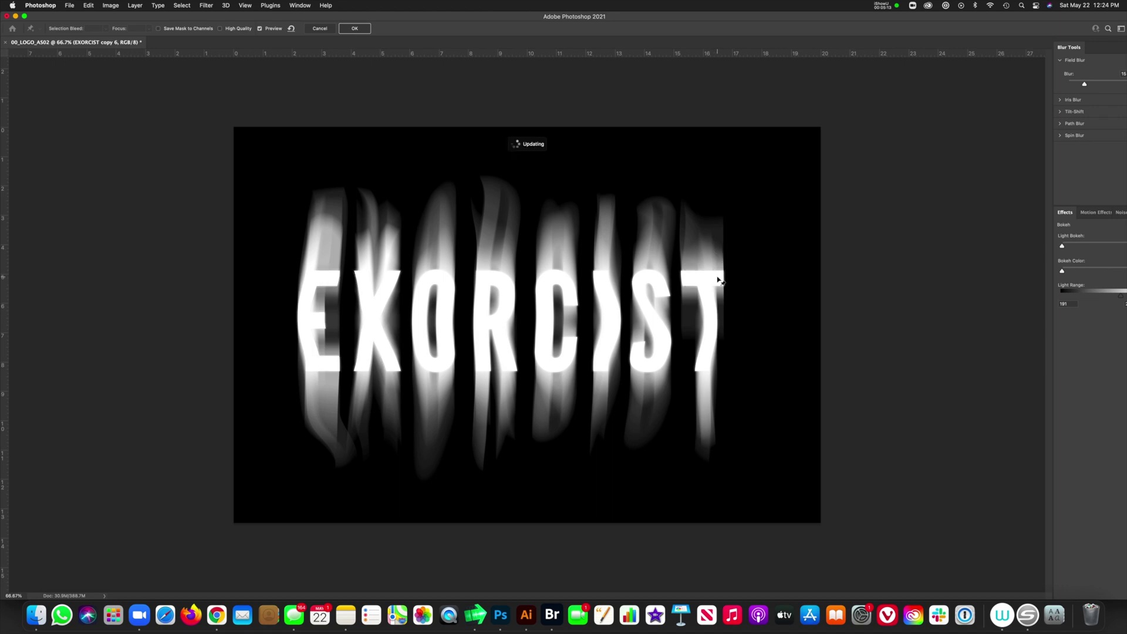
key(super+h)
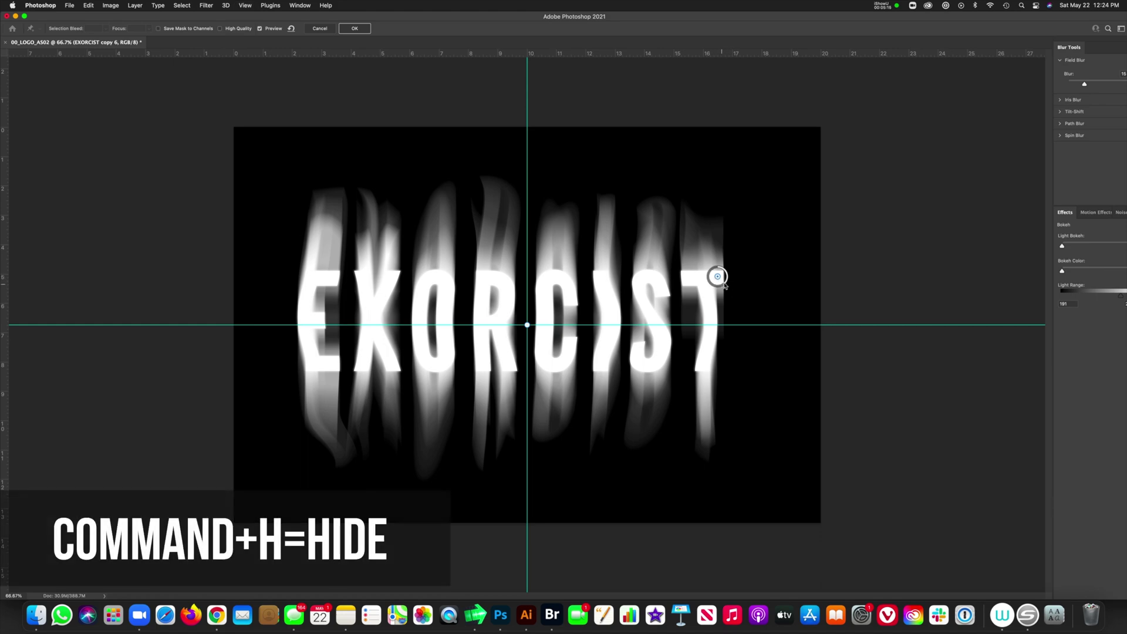
drag(723, 286, 708, 286)
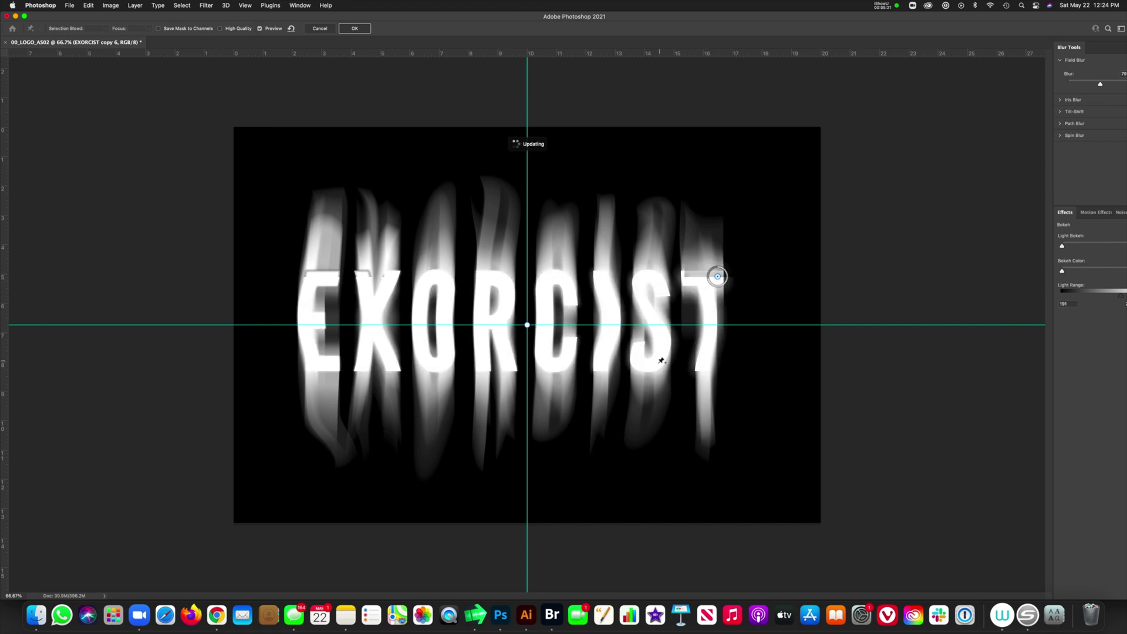
- Add blur pins on the S and across the other letters with varied strengths, then apply the Field Blur
click(659, 364)
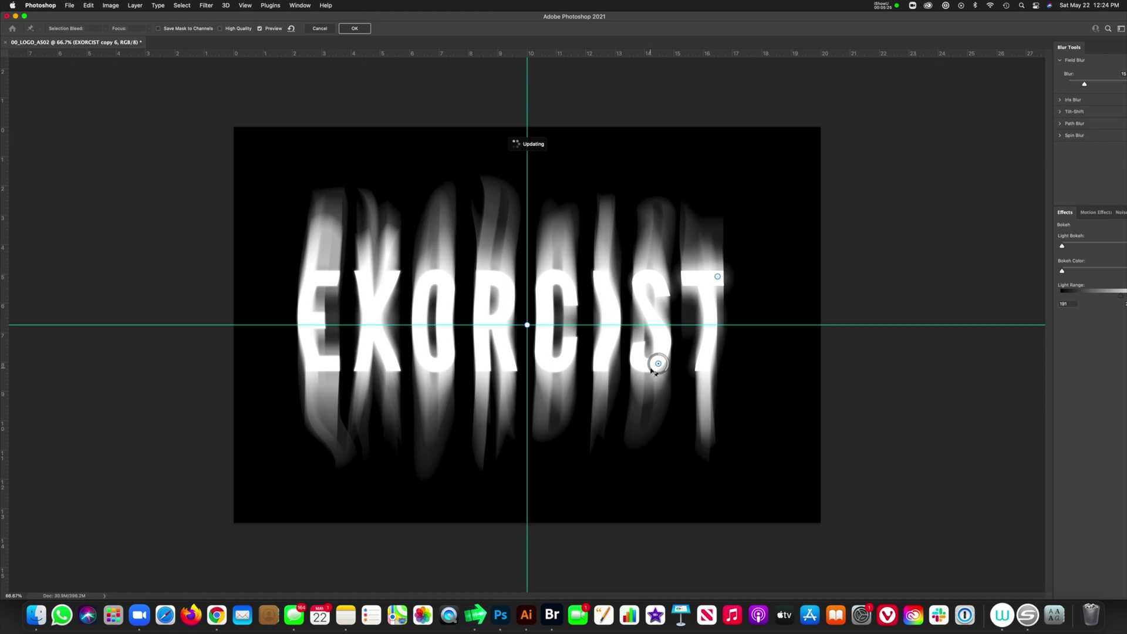
drag(655, 377, 659, 360)
click(560, 276)
click(479, 363)
click(549, 334)
click(429, 278)
click(361, 351)
click(313, 274)
click(422, 339)
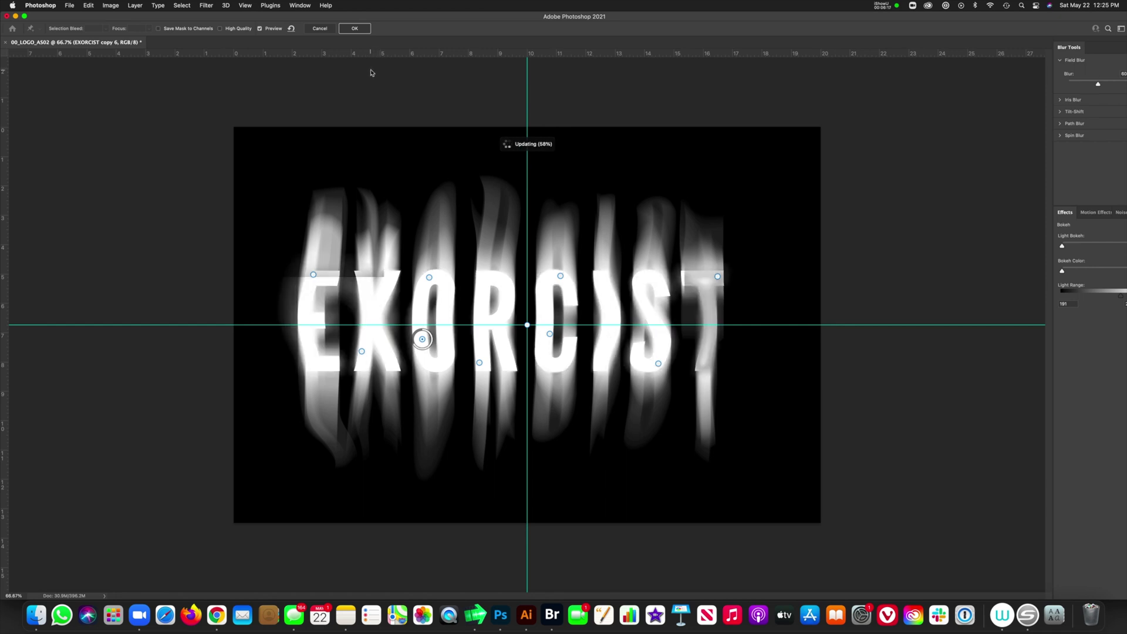
key(Return)
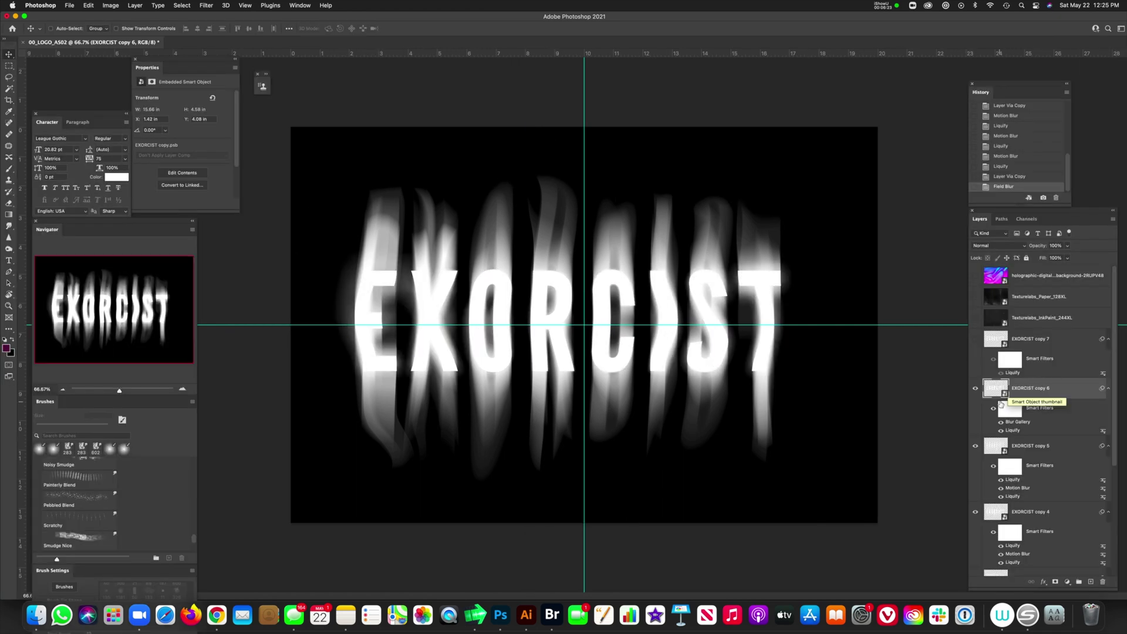
- Turn visibility back on for EXORCIST copies 5, 4, 3 and 2 in the Layers panel
scroll(1000, 404, down, 4)
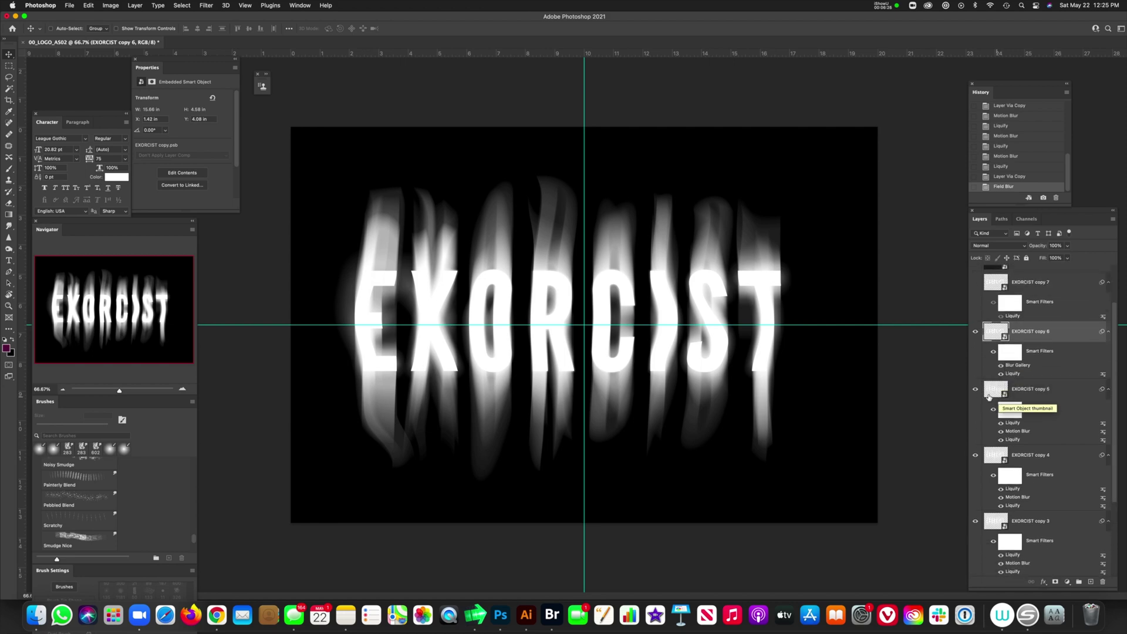
scroll(986, 395, down, 1)
drag(976, 374, 982, 517)
scroll(976, 464, up, 5)
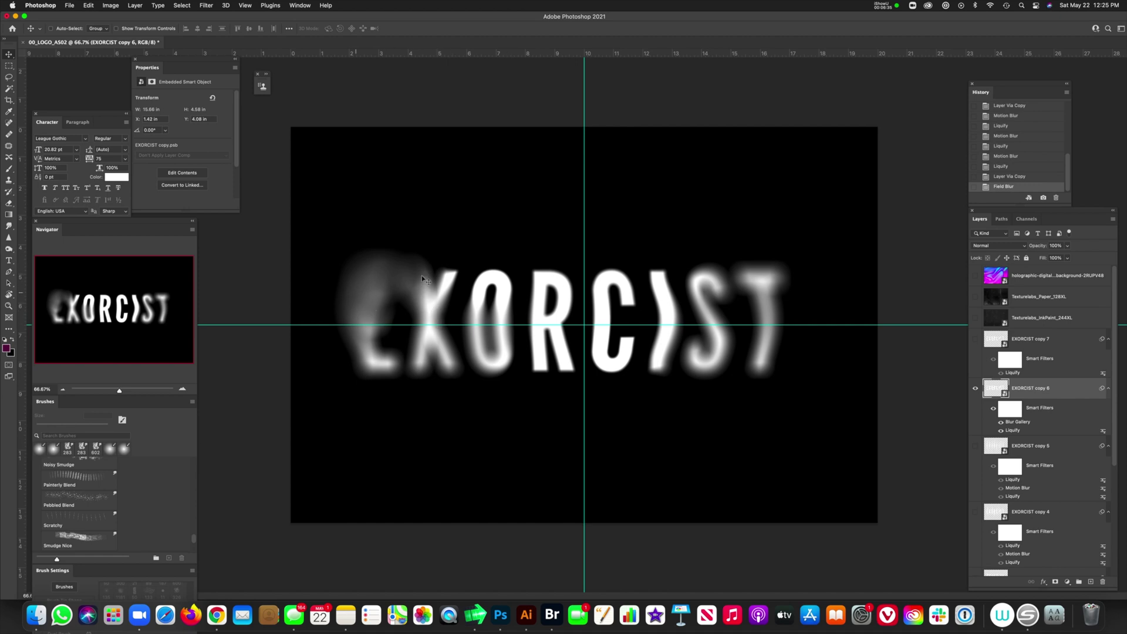
scroll(997, 361, down, 9)
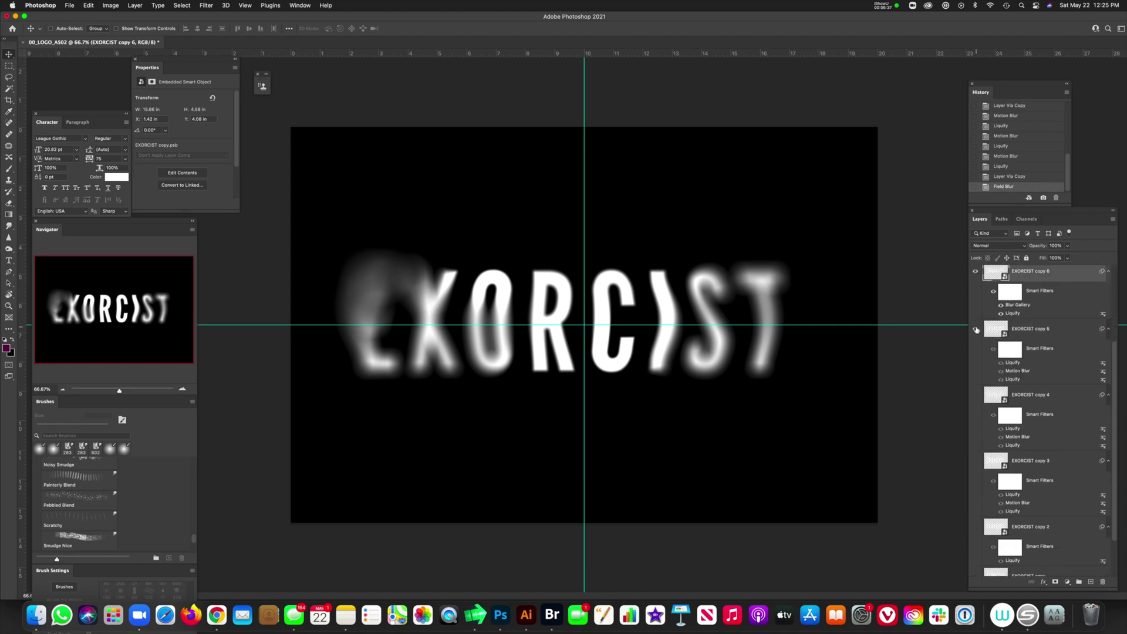
drag(977, 330, 976, 526)
scroll(1017, 465, up, 2)
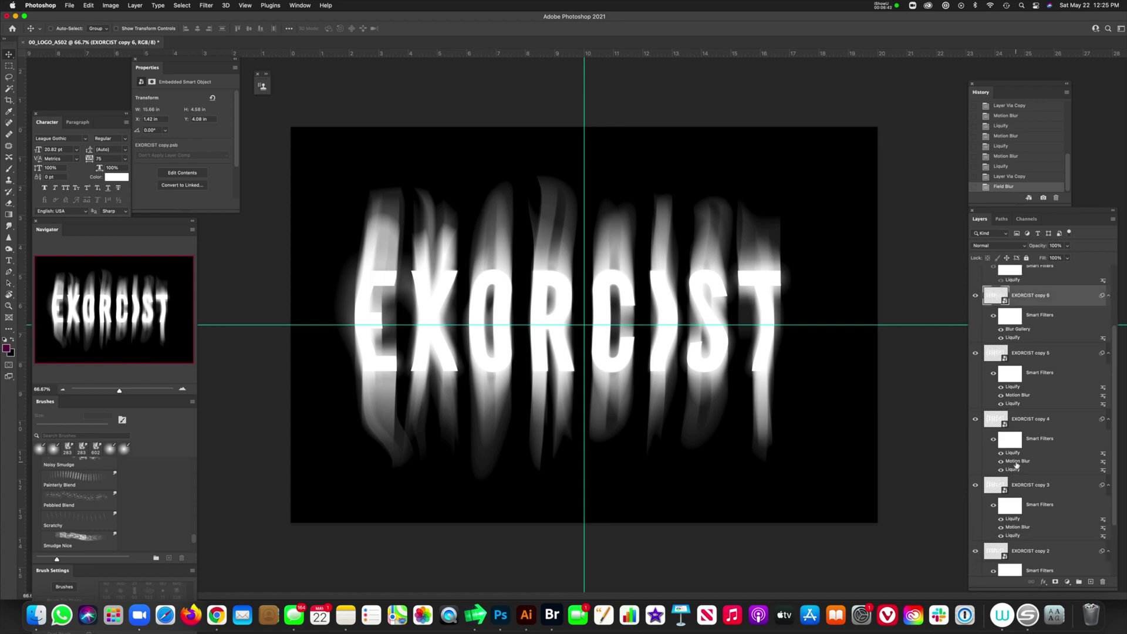
scroll(1017, 465, up, 6)
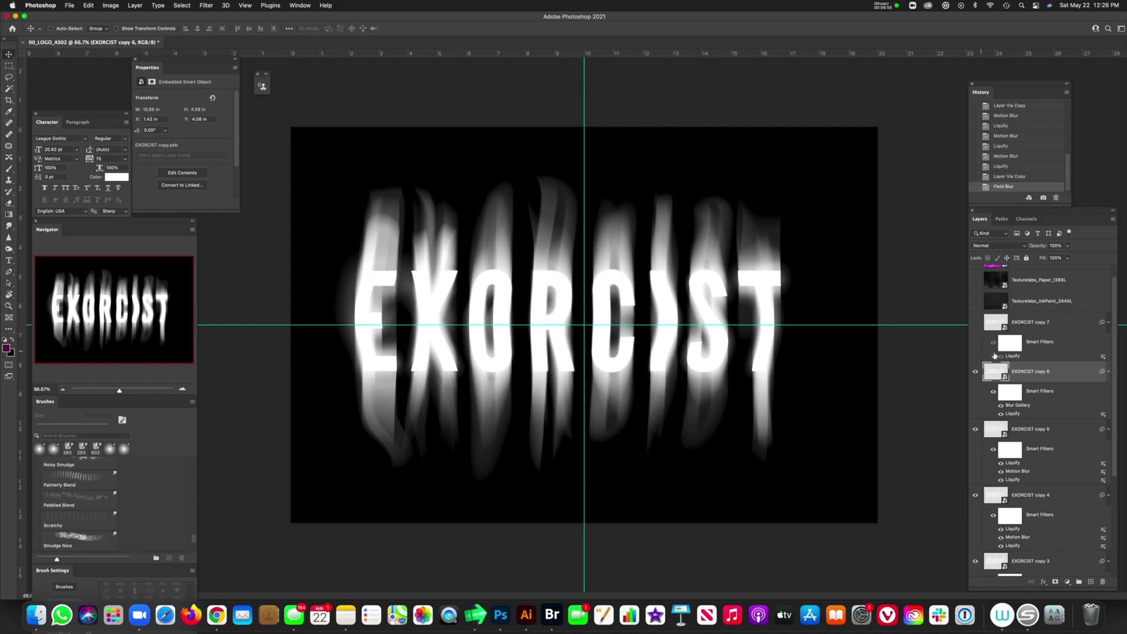
- Give EXORCIST copy 5 a yellow-green (#dce313) Color Overlay
double_click(1079, 434)
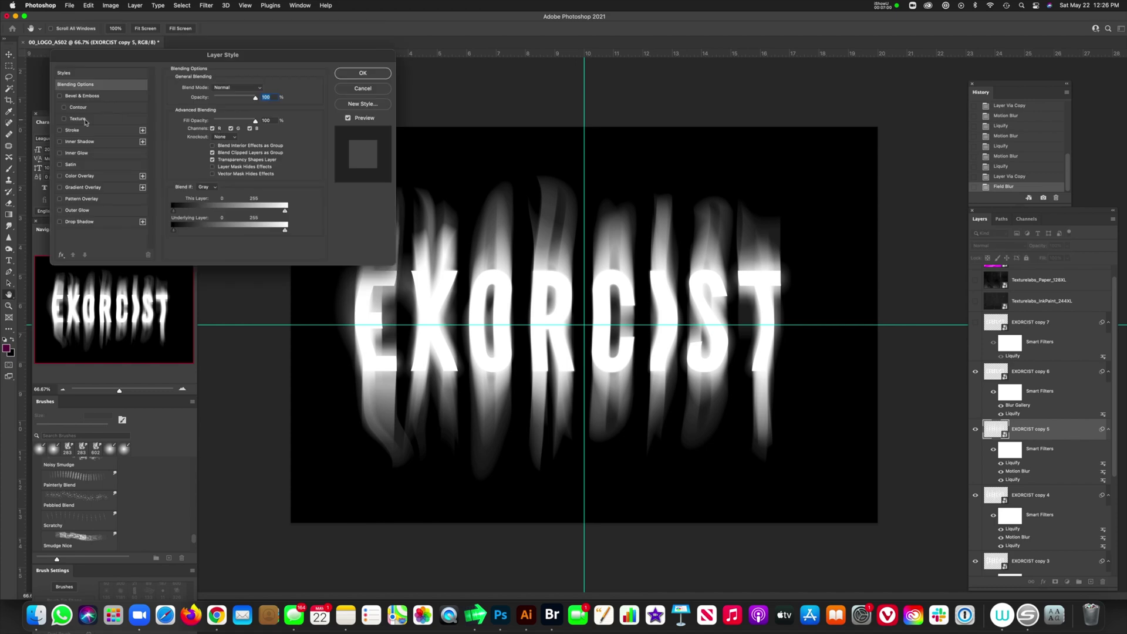
click(78, 176)
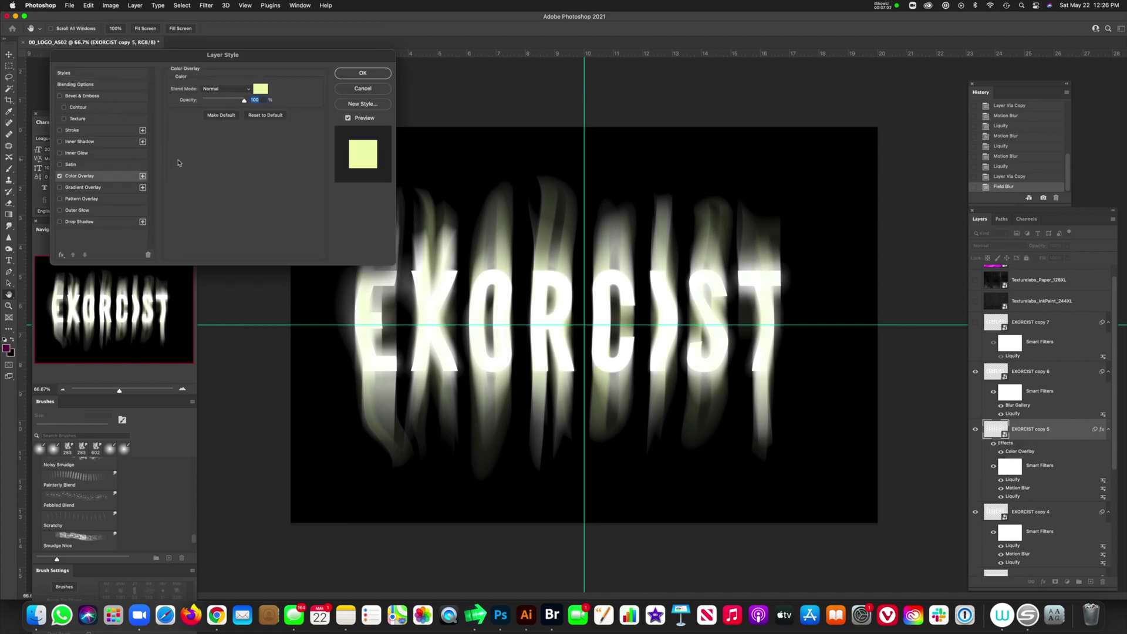
click(263, 93)
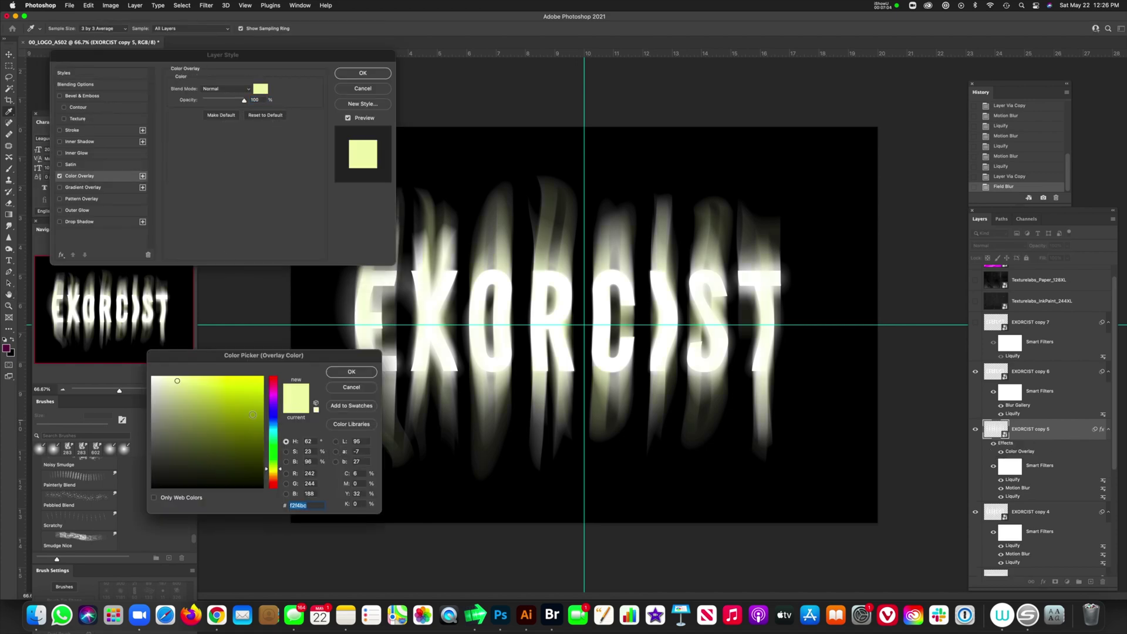
drag(246, 405, 280, 363)
click(225, 380)
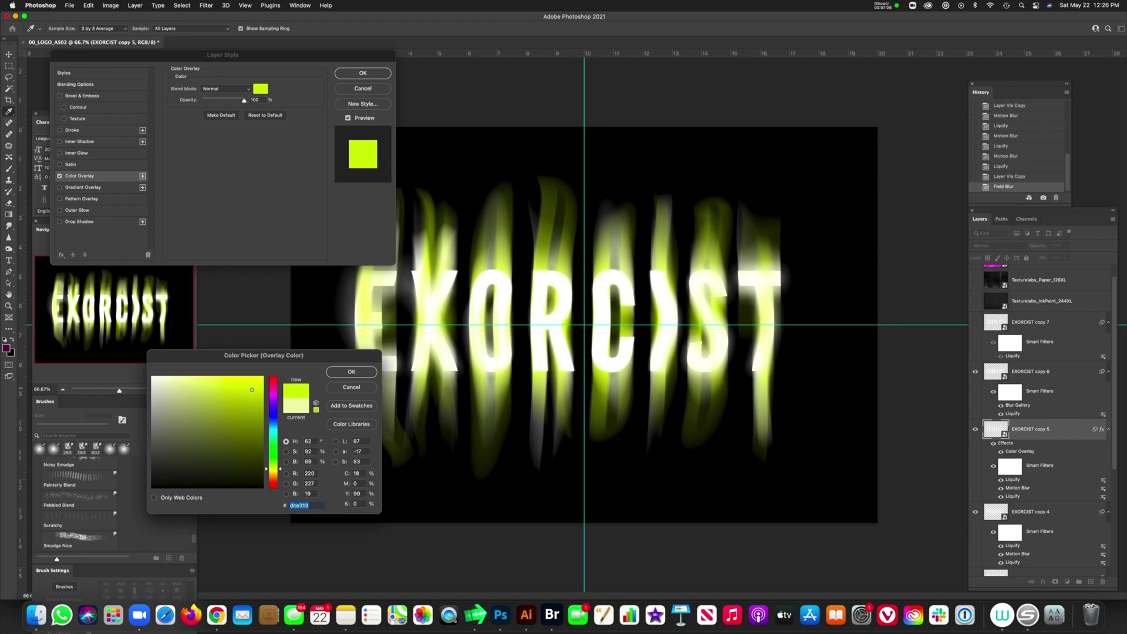
click(351, 372)
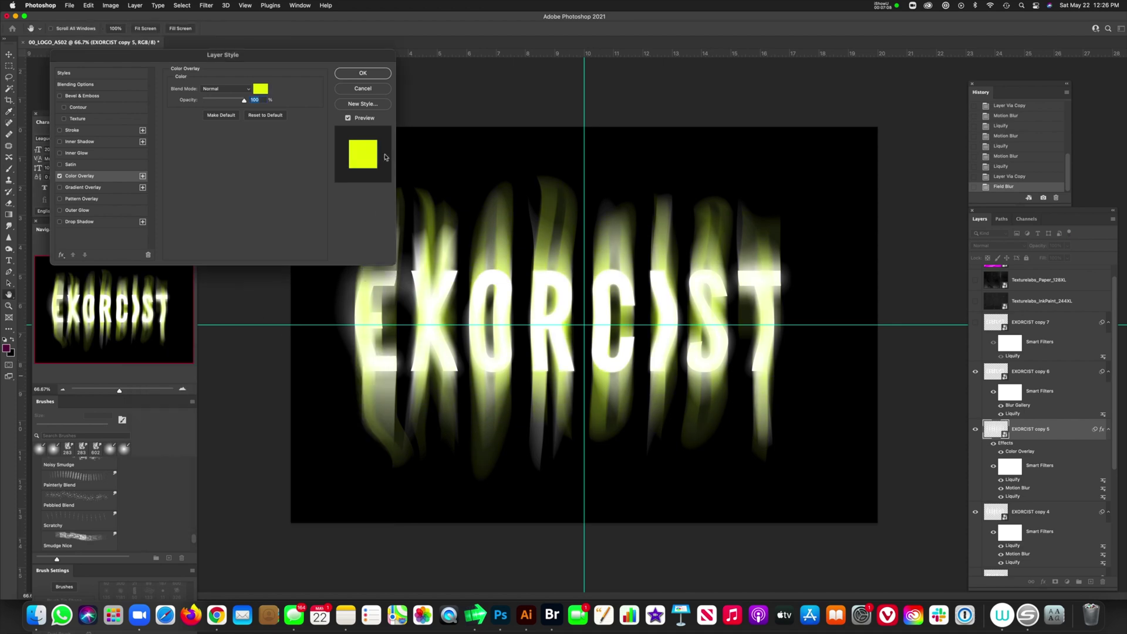
- Apply the style and open Layer Style for EXORCIST copy 4
click(363, 72)
click(1082, 515)
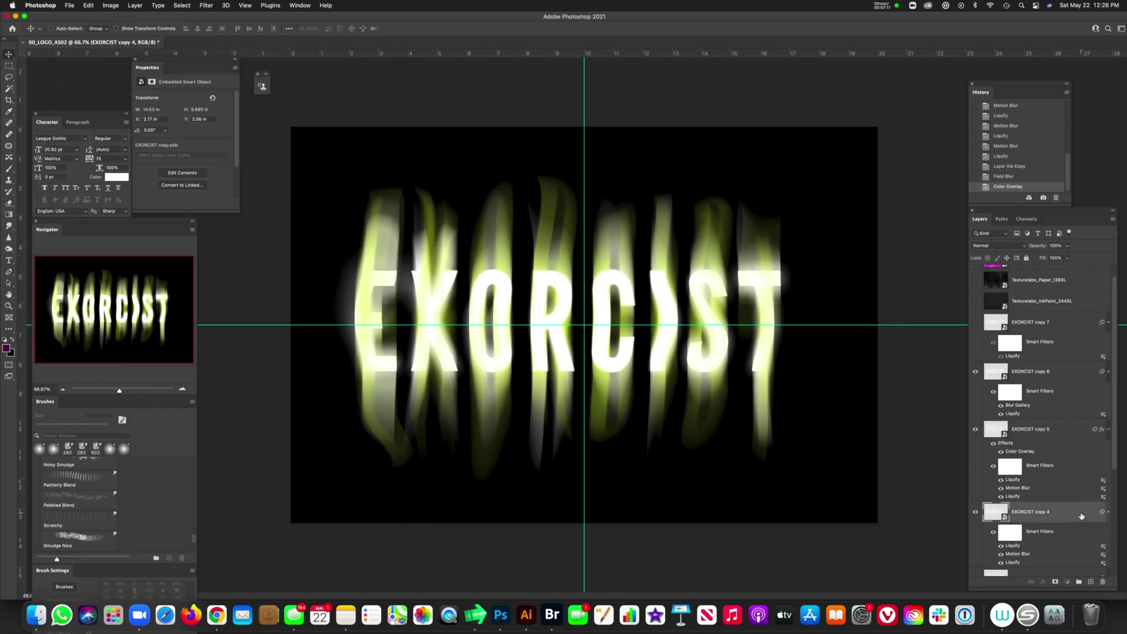
double_click(1082, 515)
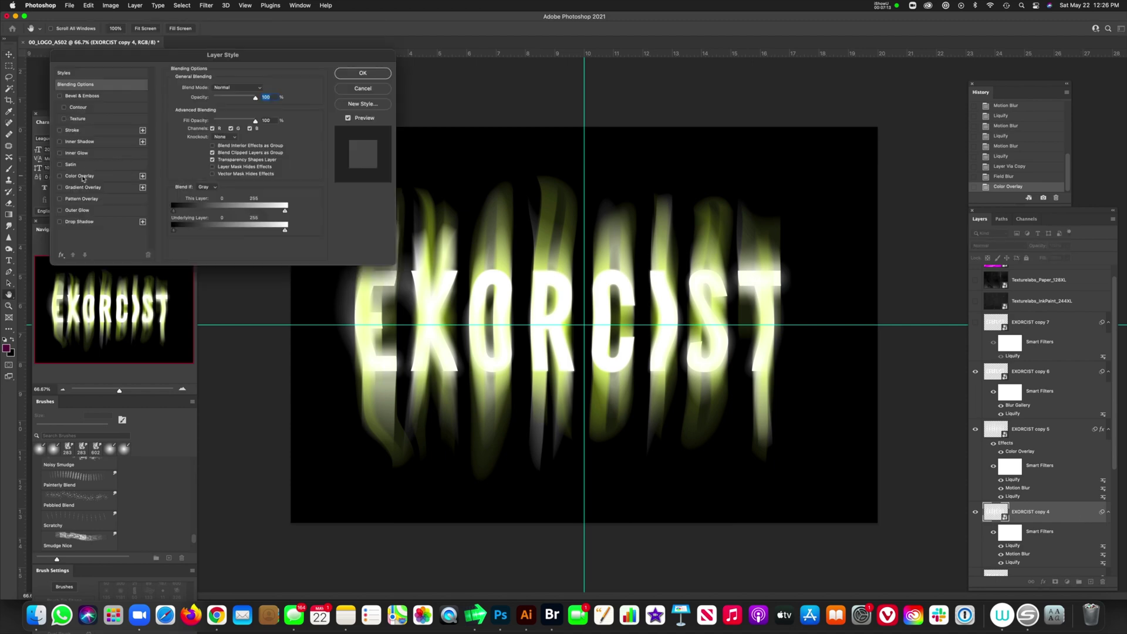
- Add a cyan-green Color Overlay to EXORCIST copy 4, then select EXORCIST copy 3
click(79, 176)
click(260, 89)
click(276, 439)
key(Return)
key(Return)
scroll(1046, 394, down, 5)
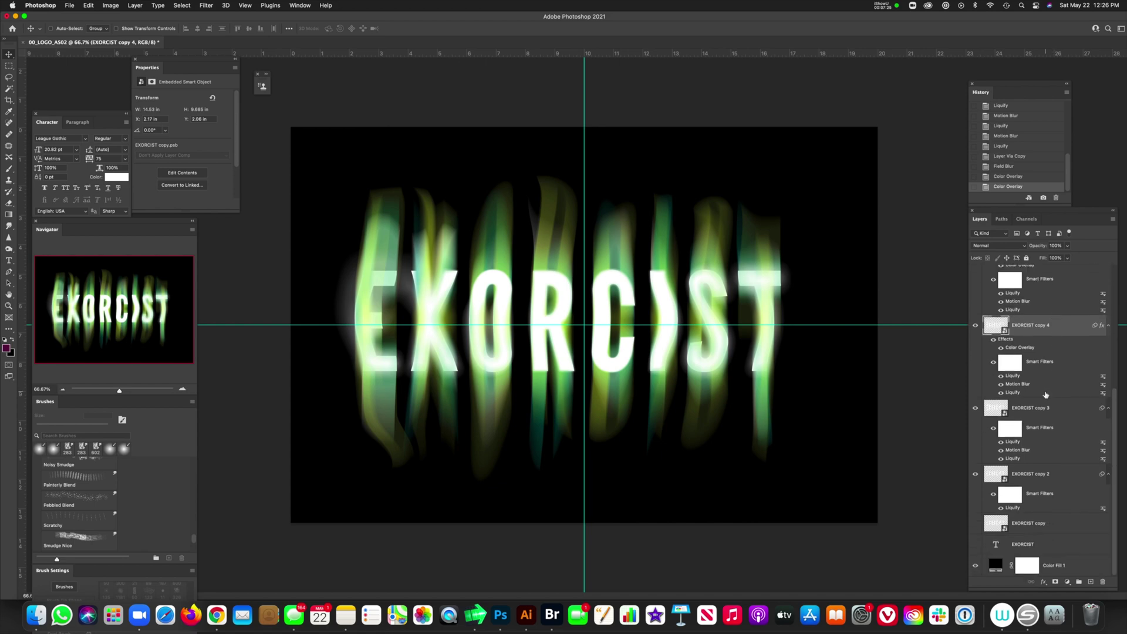
click(1073, 412)
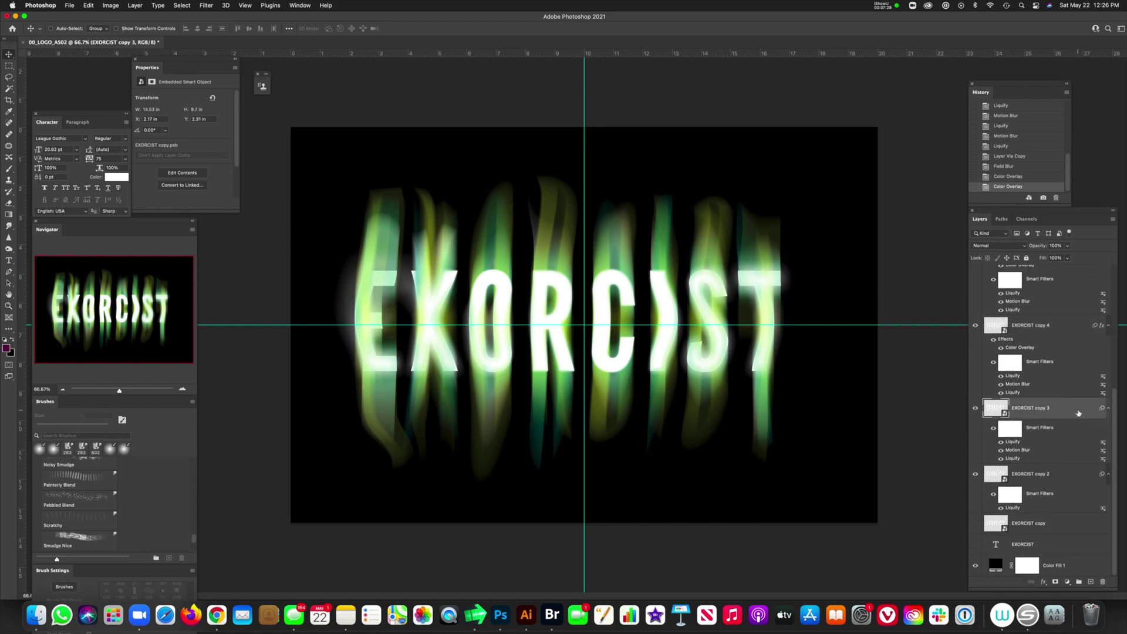
- Give EXORCIST copy 3 a light cyan (76e4de) Color Overlay
double_click(1079, 412)
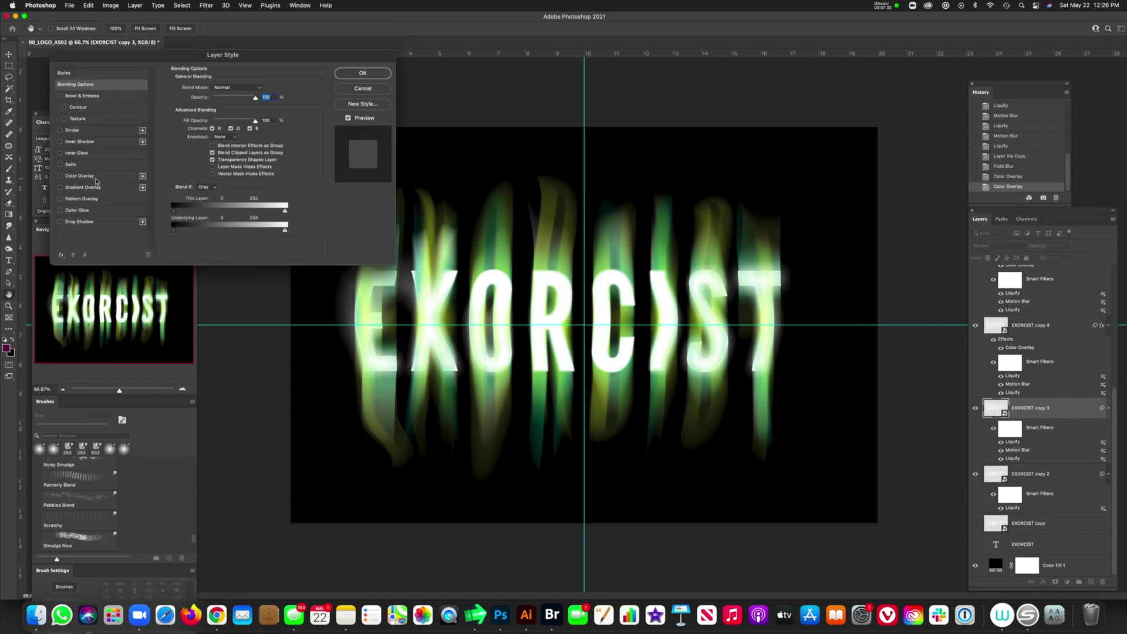
click(82, 175)
click(260, 89)
drag(202, 400, 205, 388)
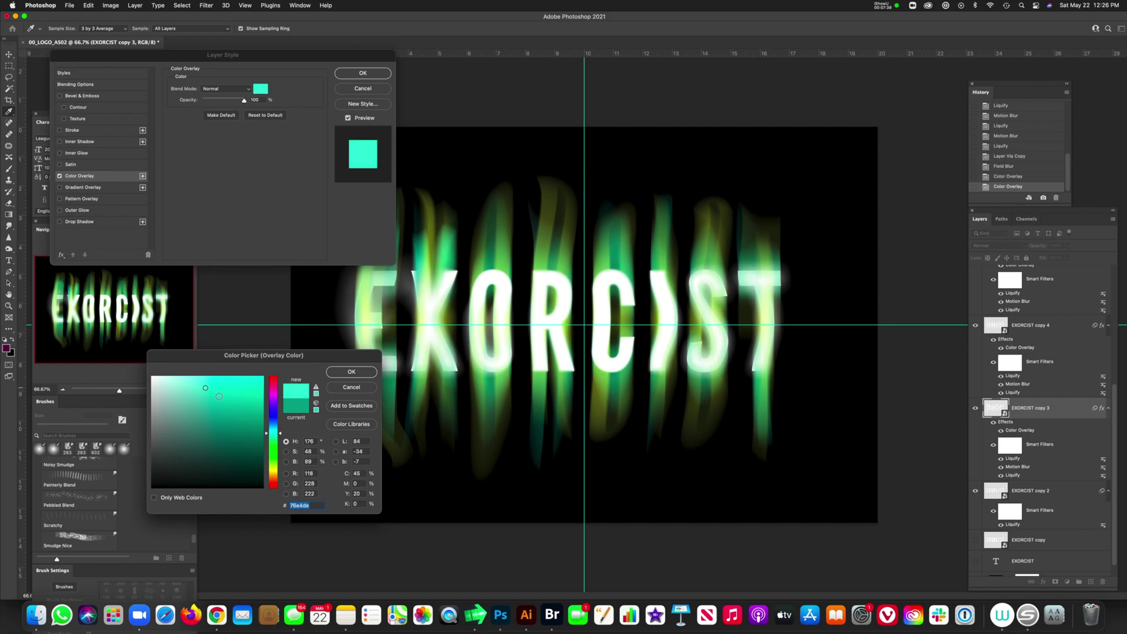
click(352, 373)
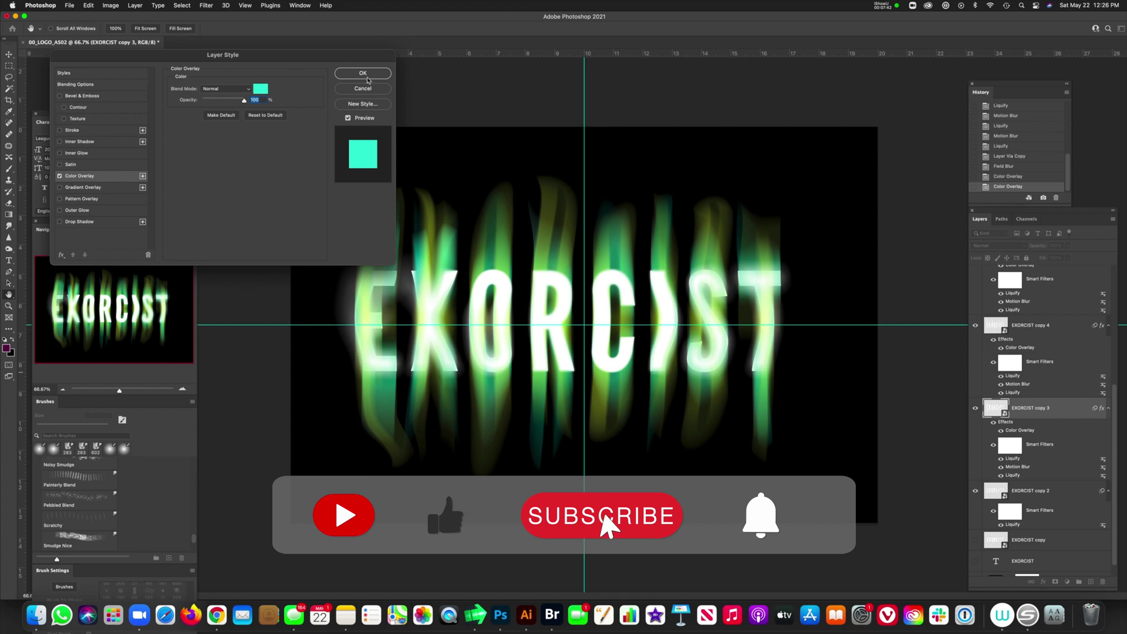
key(Return)
- Enable Color Overlay in the Layer Style of EXORCIST copy 2
scroll(1066, 481, down, 1)
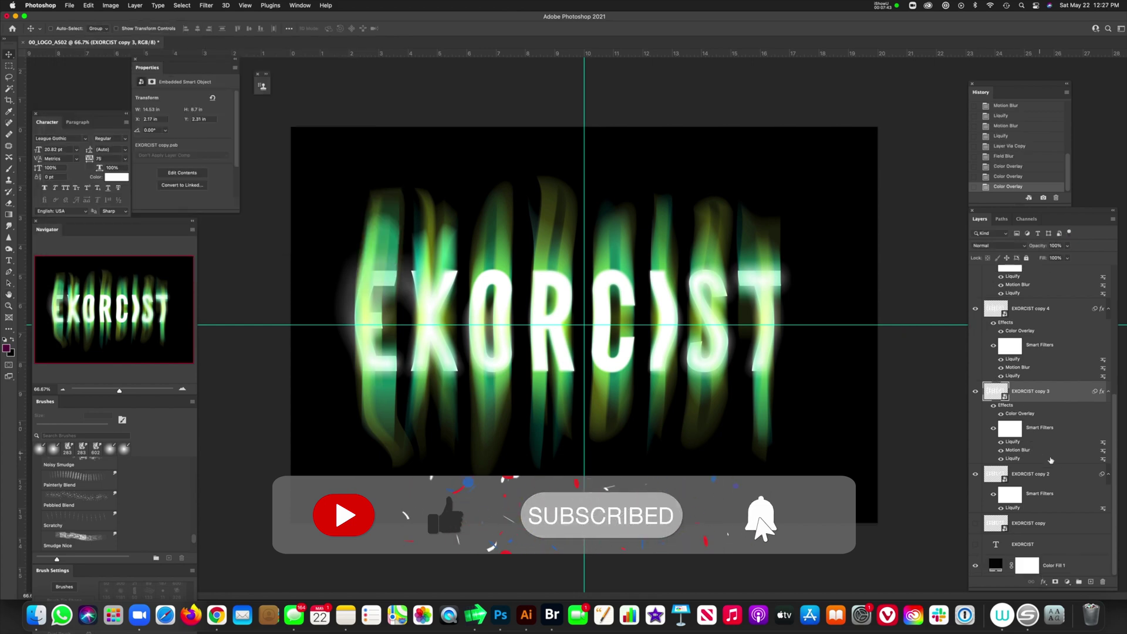
double_click(1067, 481)
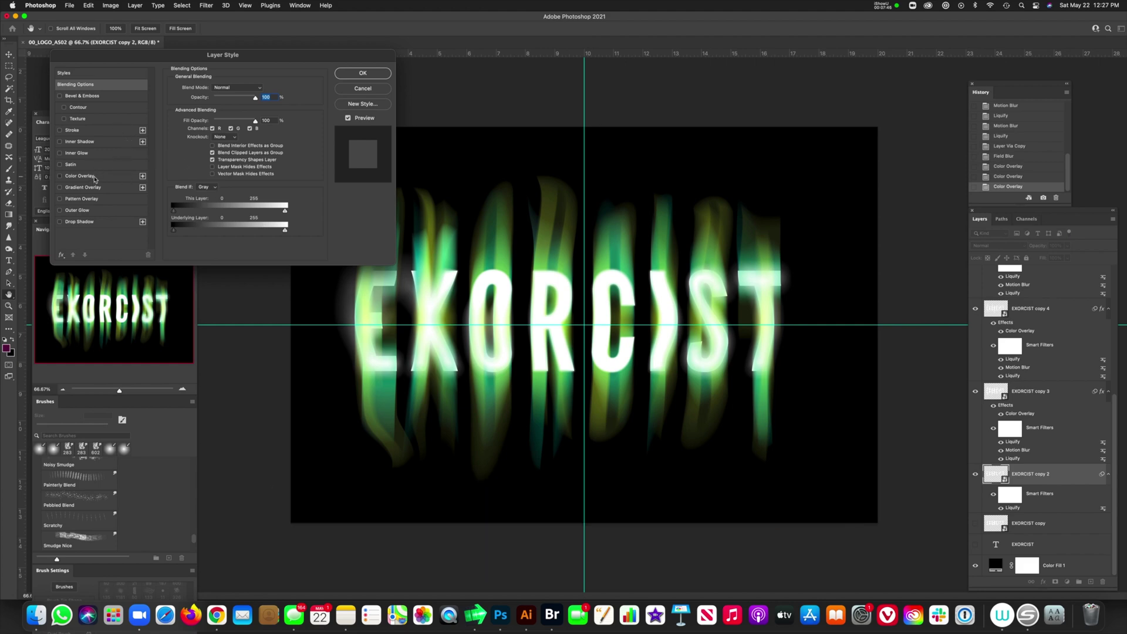
click(94, 177)
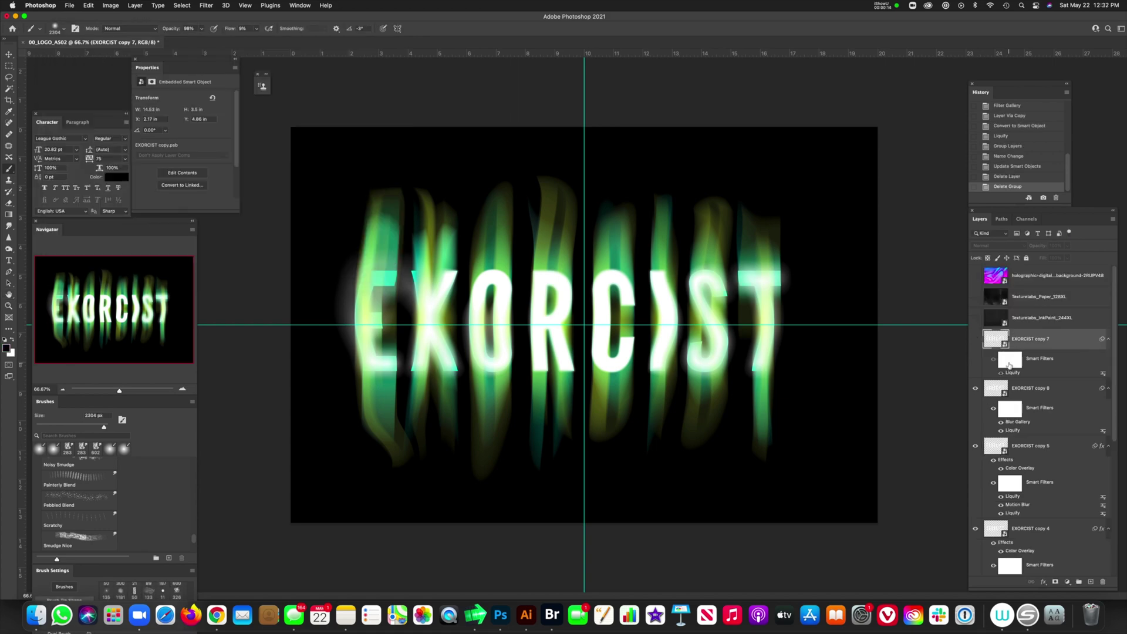
- Group the layers from EXORCIST copy 4 down to EXORCIST copy
scroll(1009, 365, down, 5)
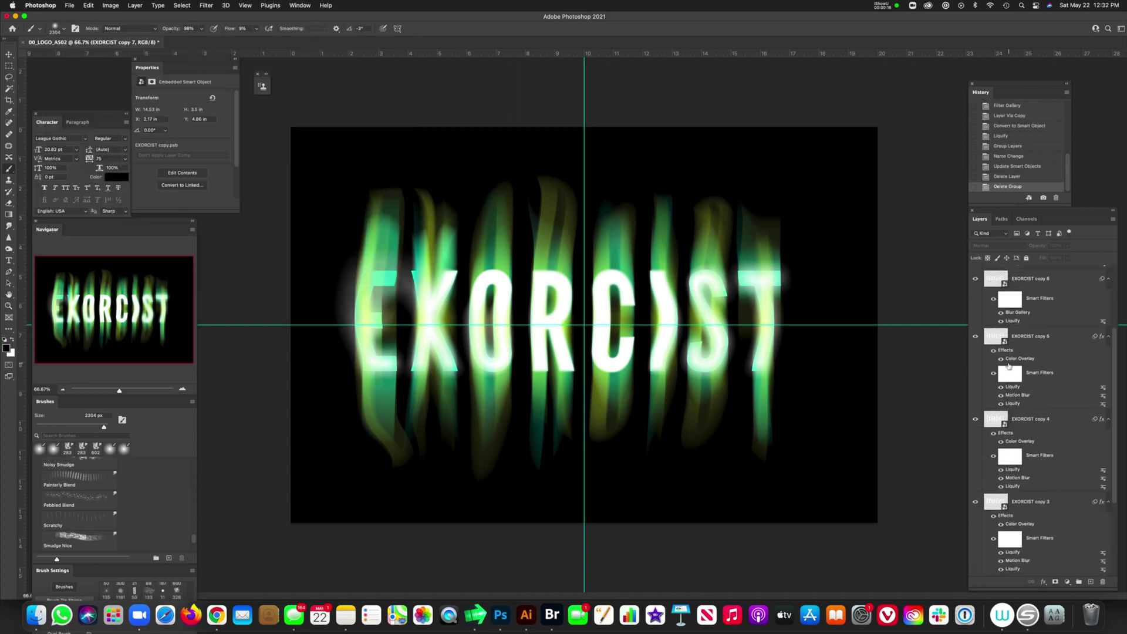
scroll(1004, 352, up, 3)
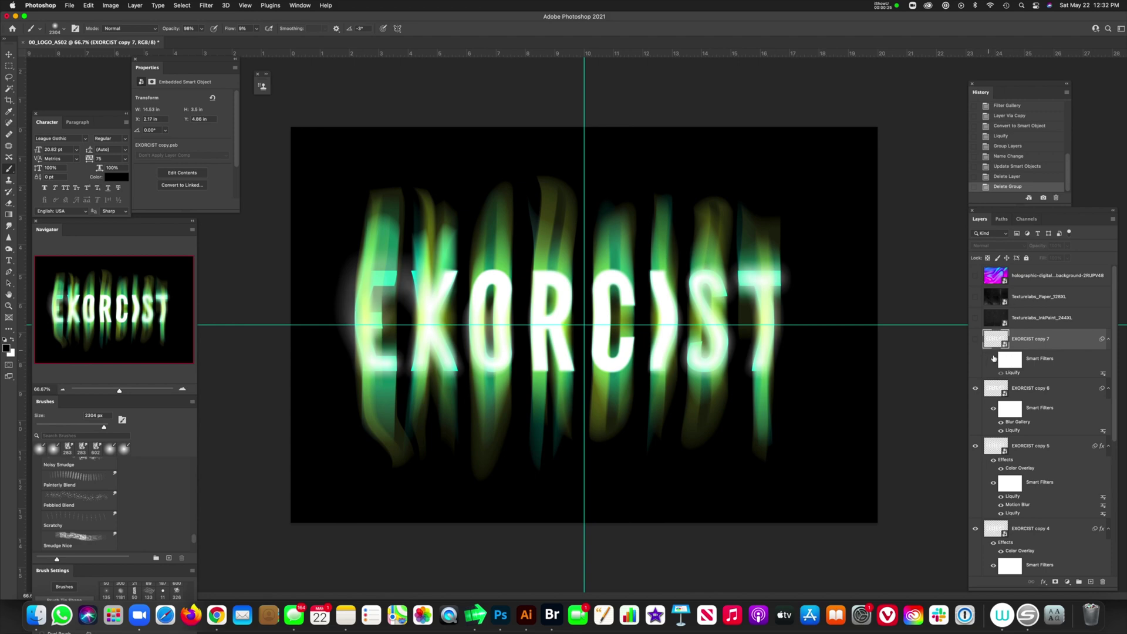
scroll(1021, 382, down, 8)
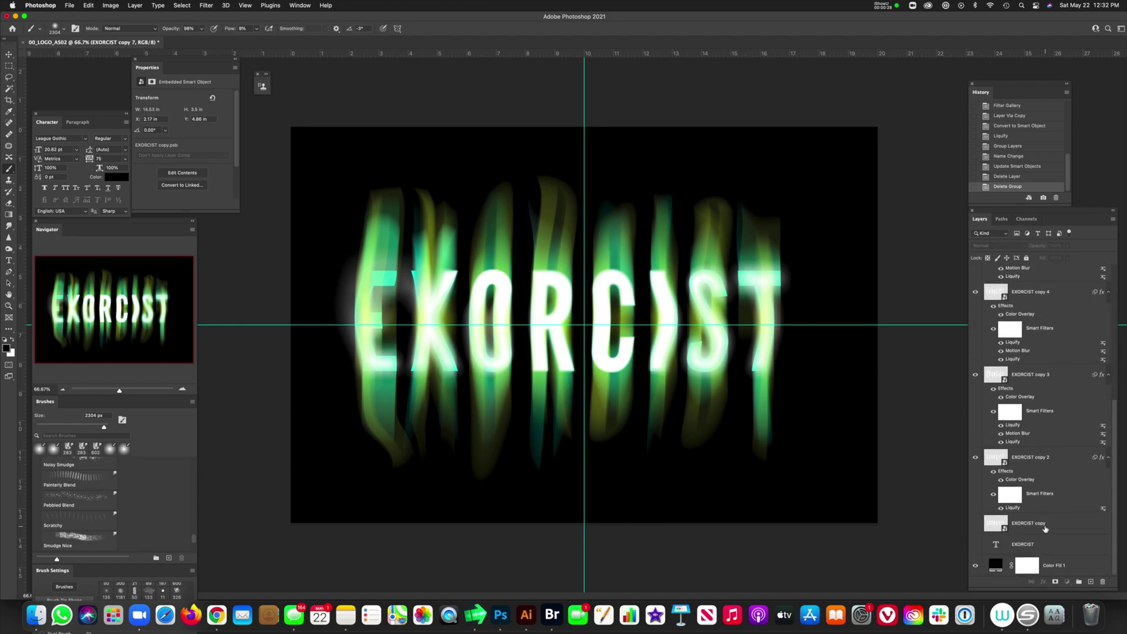
shift+click(1045, 529)
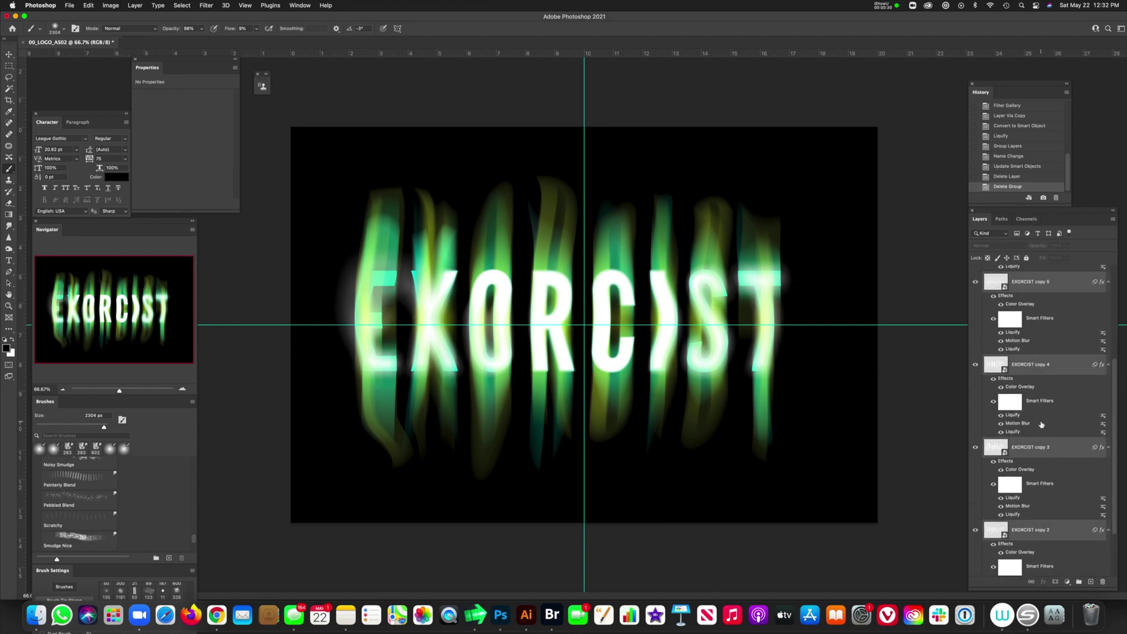
key(super+g)
- Rename the group to LOGO and add a new empty layer above it
double_click(1022, 335)
text(LOGO)
key(Return)
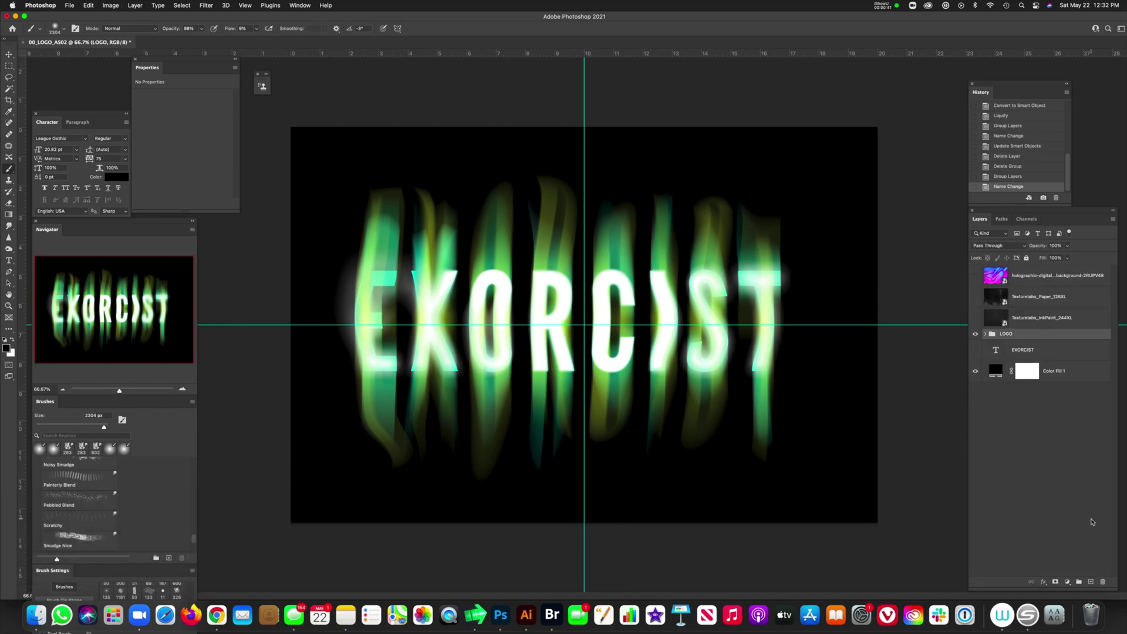
click(1091, 581)
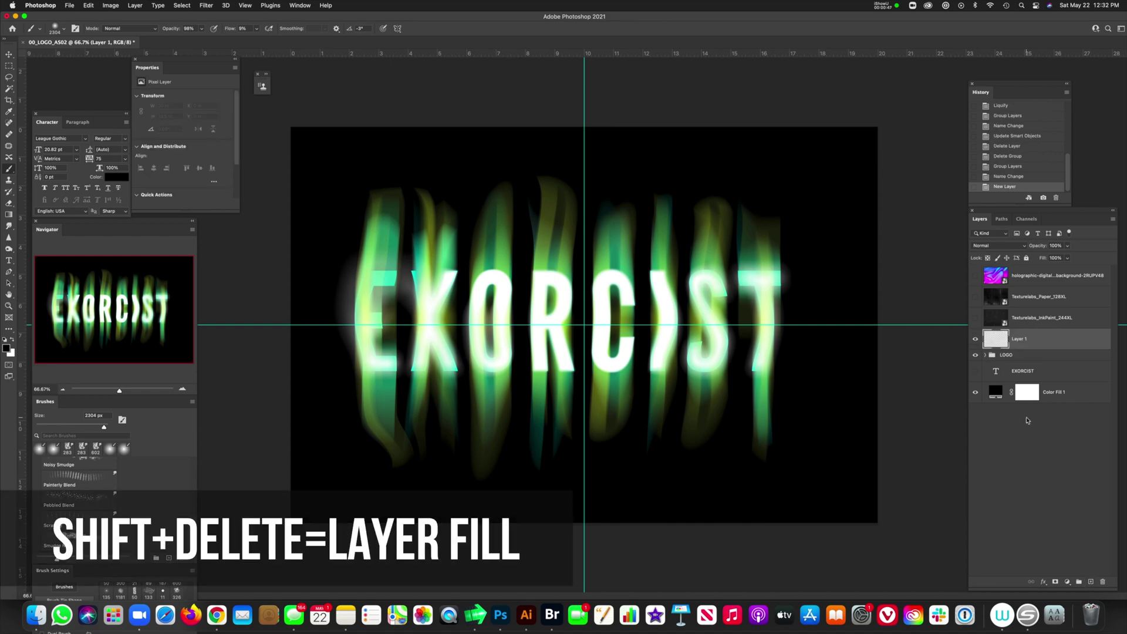
- Fill Layer 1 with 50% Gray across the whole canvas
key(shift+Delete)
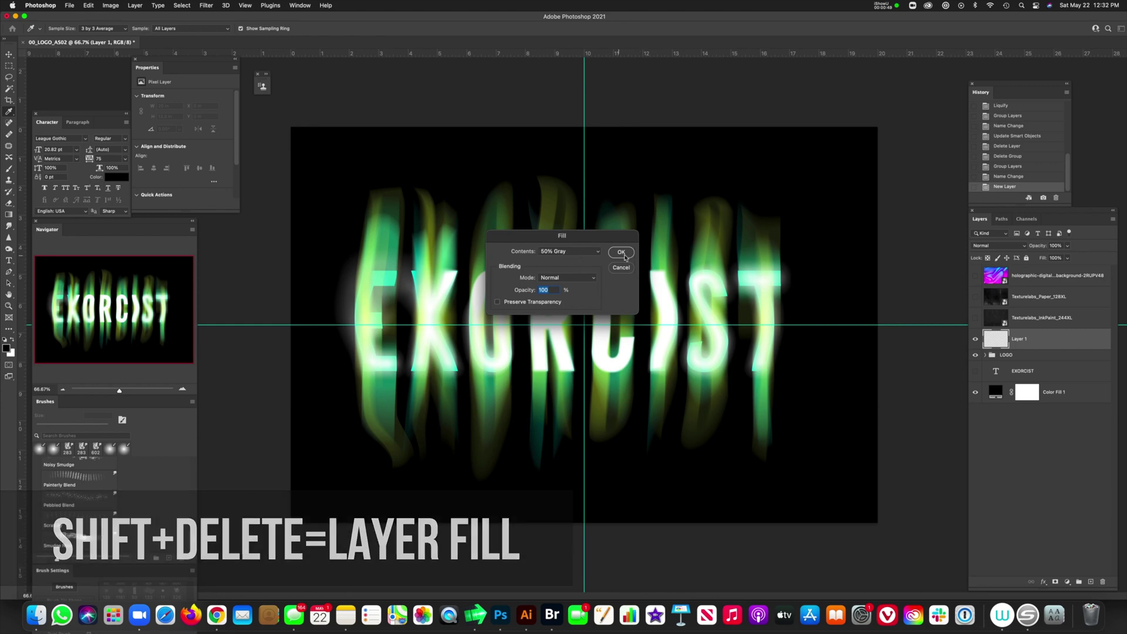
click(596, 255)
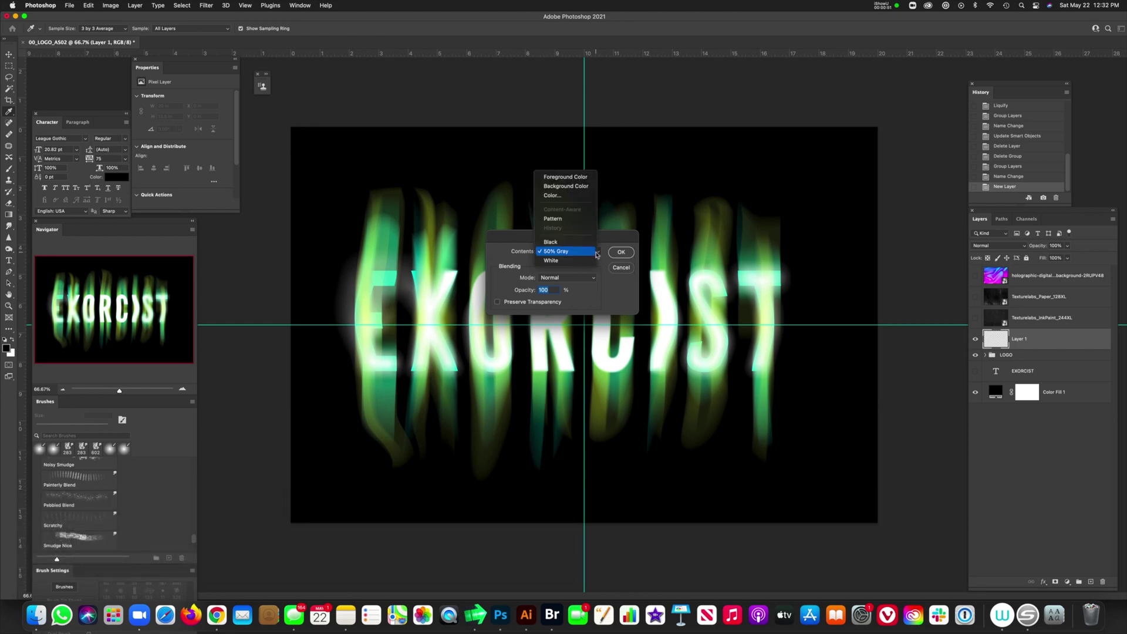
click(596, 254)
click(621, 252)
key(b)
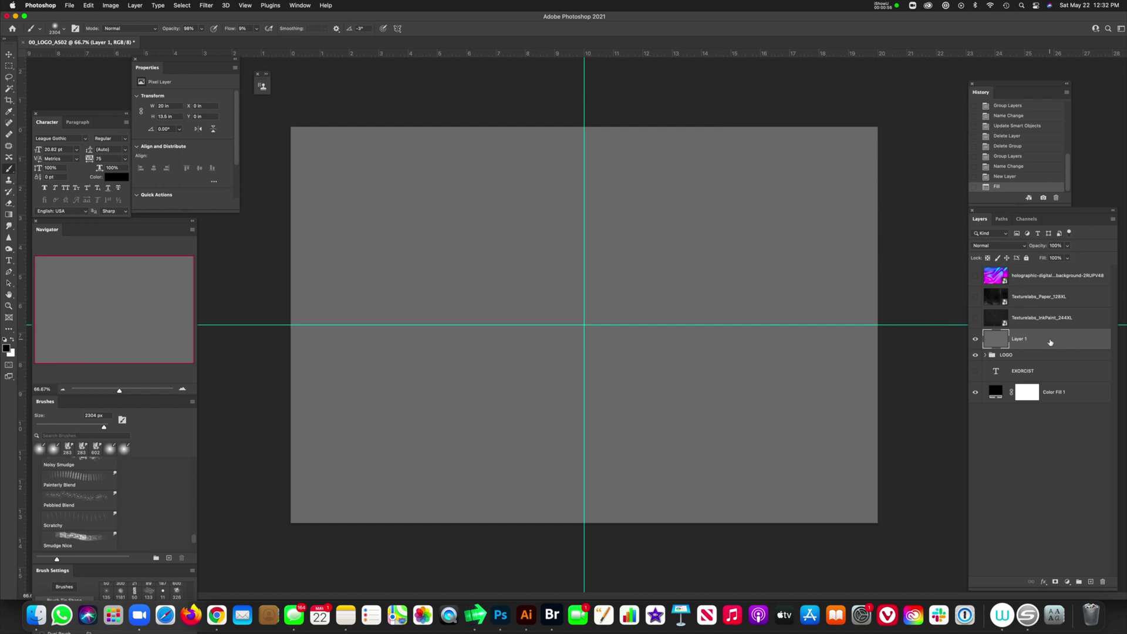
click(212, 7)
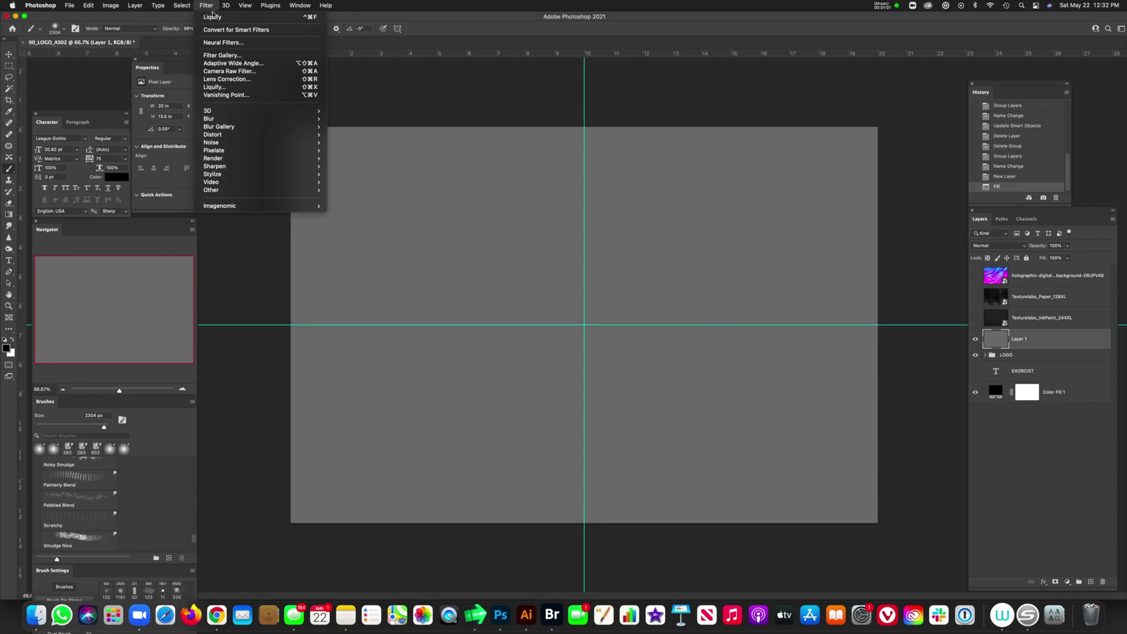
- Apply a Line Halftone Pattern (Size 2, Contrast 29) to Layer 1, then convert it to a smart object
click(228, 56)
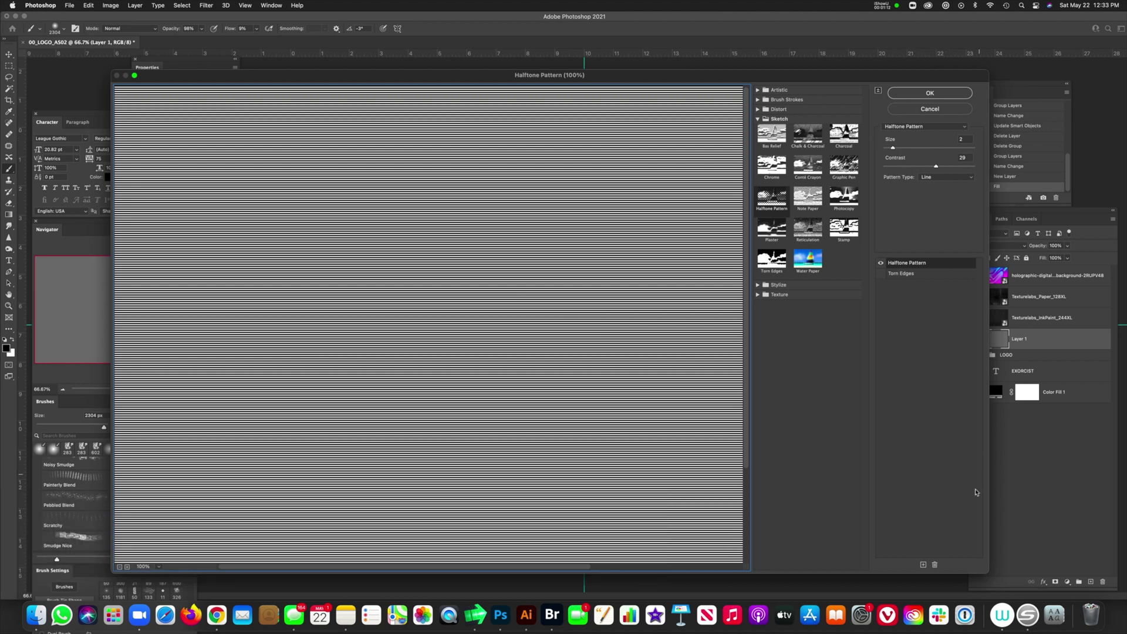
click(937, 98)
right_click(1061, 343)
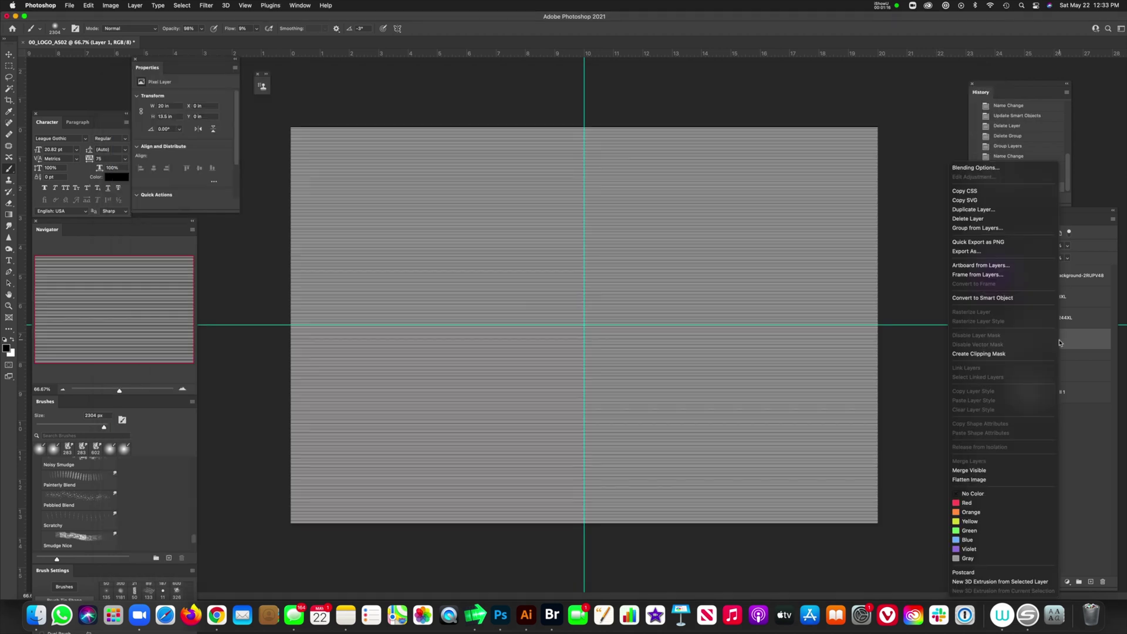
click(1009, 298)
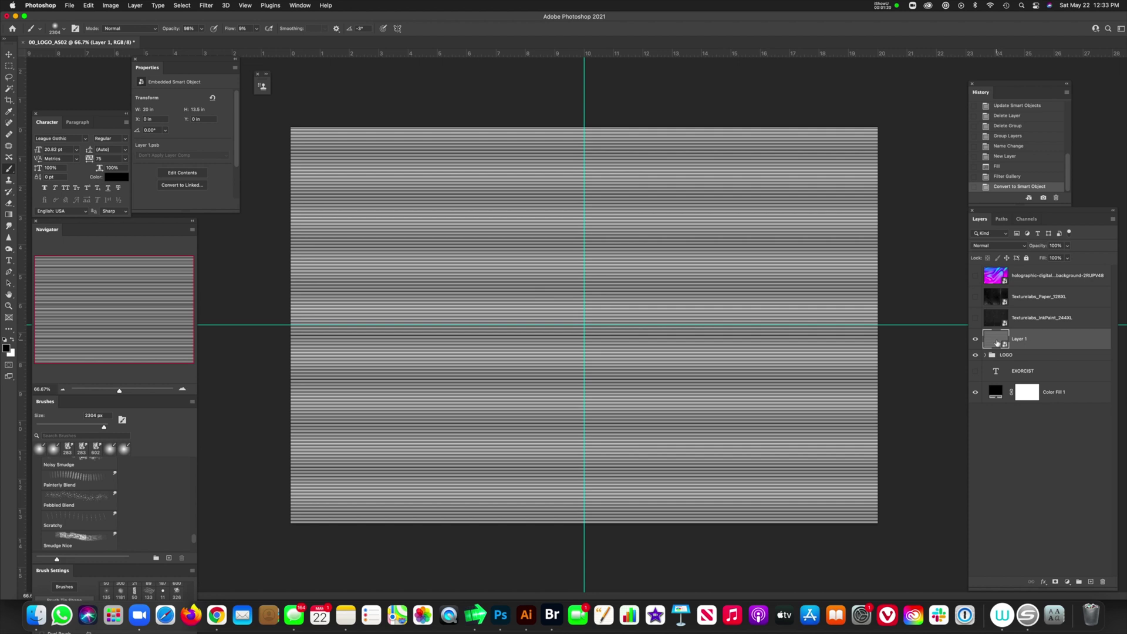
- In the Layer 1 smart object, Liquify the stripes into wavy curves at the top and lower left
double_click(997, 342)
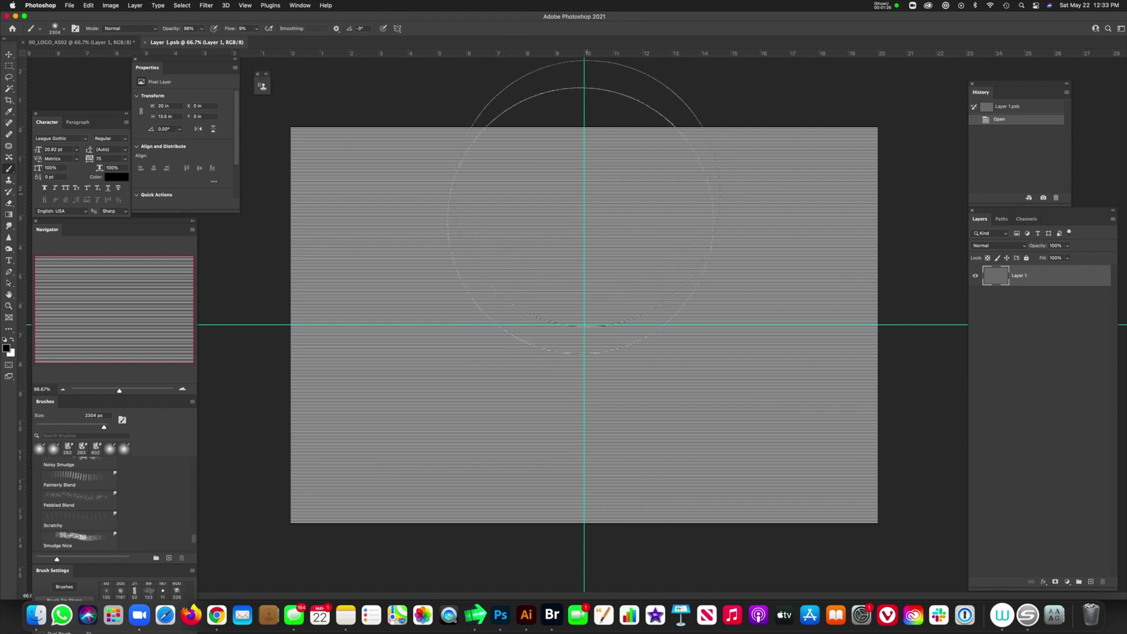
click(206, 6)
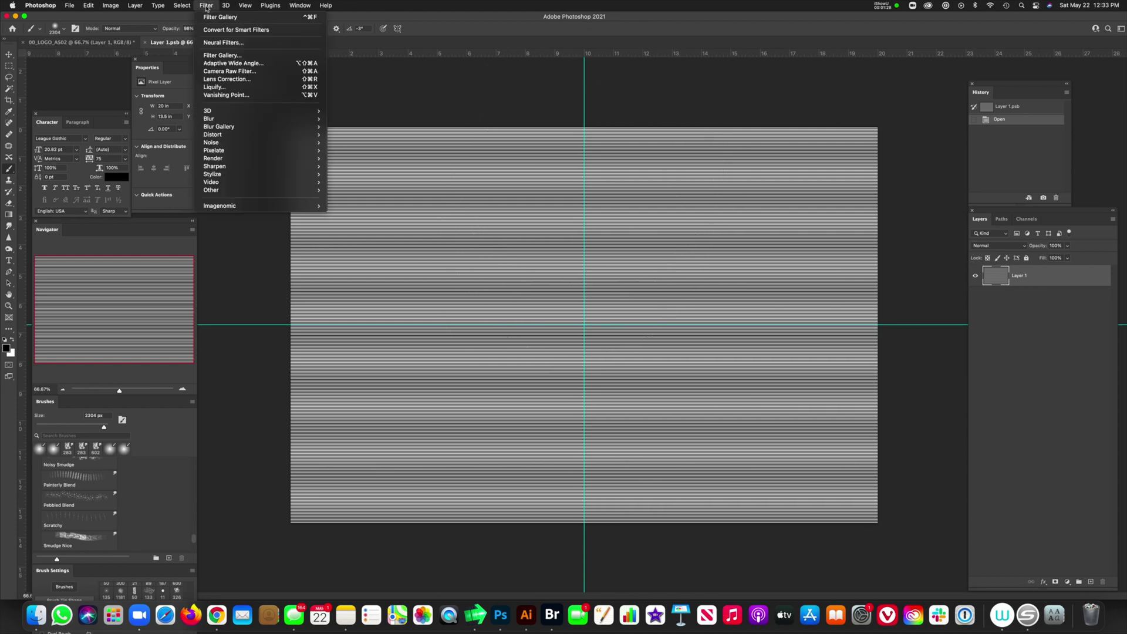
click(236, 88)
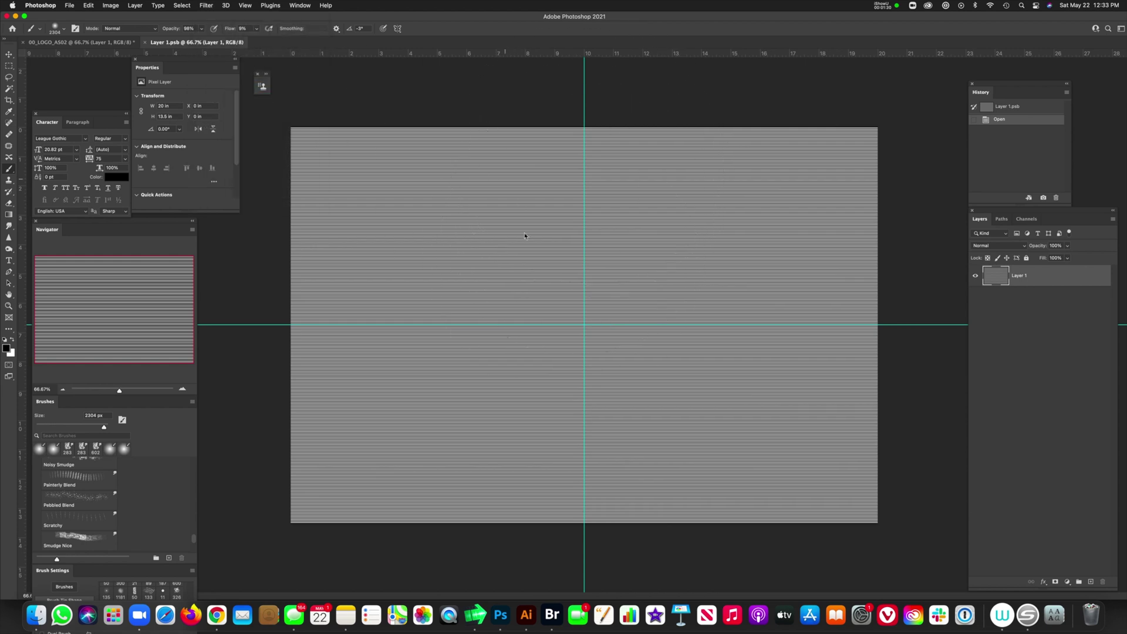
drag(666, 126, 670, 153)
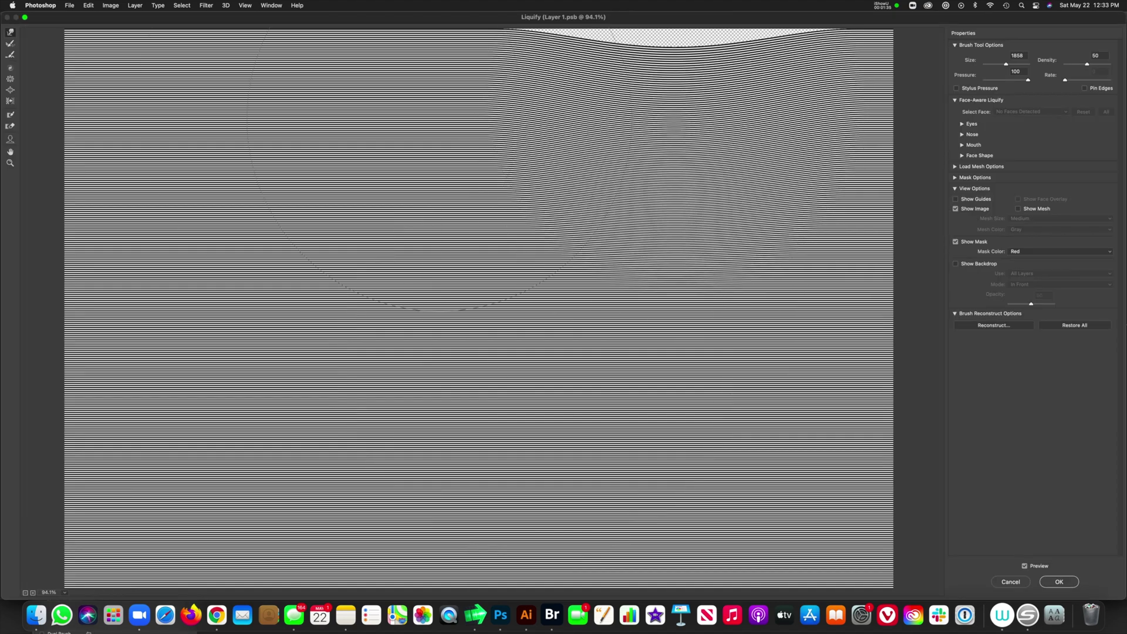
mouse_move(235, 65)
mouse_down()
mouse_move(224, 106)
mouse_move(247, 129)
mouse_up()
mouse_move(194, 329)
mouse_down()
mouse_move(208, 464)
mouse_move(200, 364)
mouse_move(247, 381)
mouse_move(434, 393)
mouse_move(499, 411)
mouse_move(675, 293)
mouse_move(705, 382)
mouse_move(581, 423)
mouse_move(587, 352)
mouse_move(546, 264)
mouse_move(529, 176)
mouse_move(375, 211)
mouse_move(269, 310)
mouse_move(247, 305)
mouse_move(281, 293)
mouse_move(352, 305)
mouse_up()
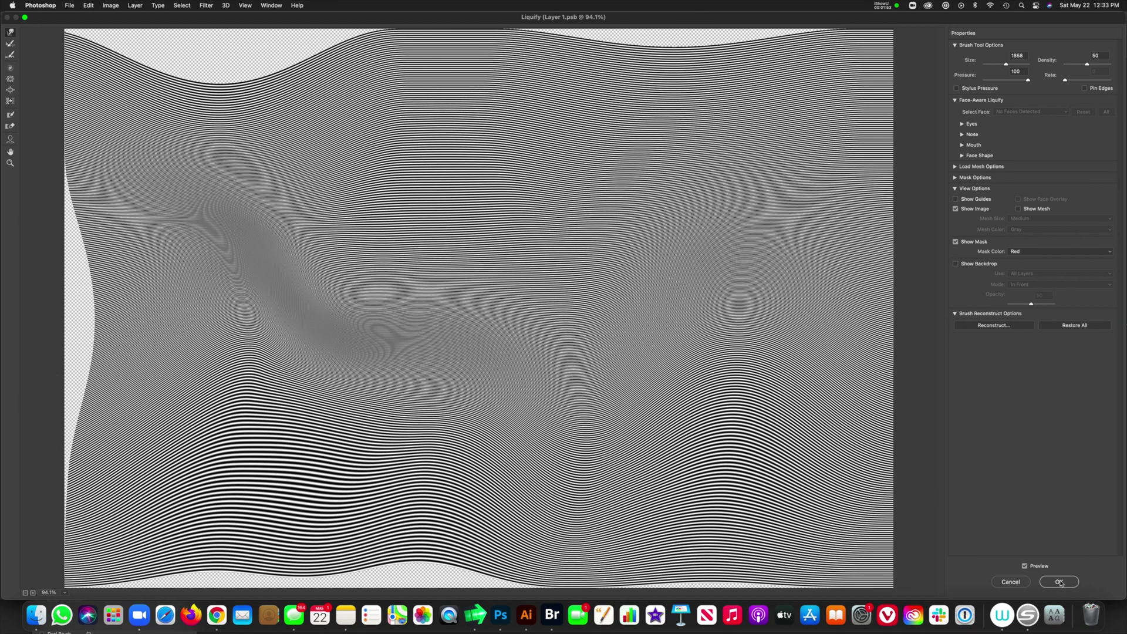
click(1059, 581)
- Load the Blue channel as a selection
click(1028, 219)
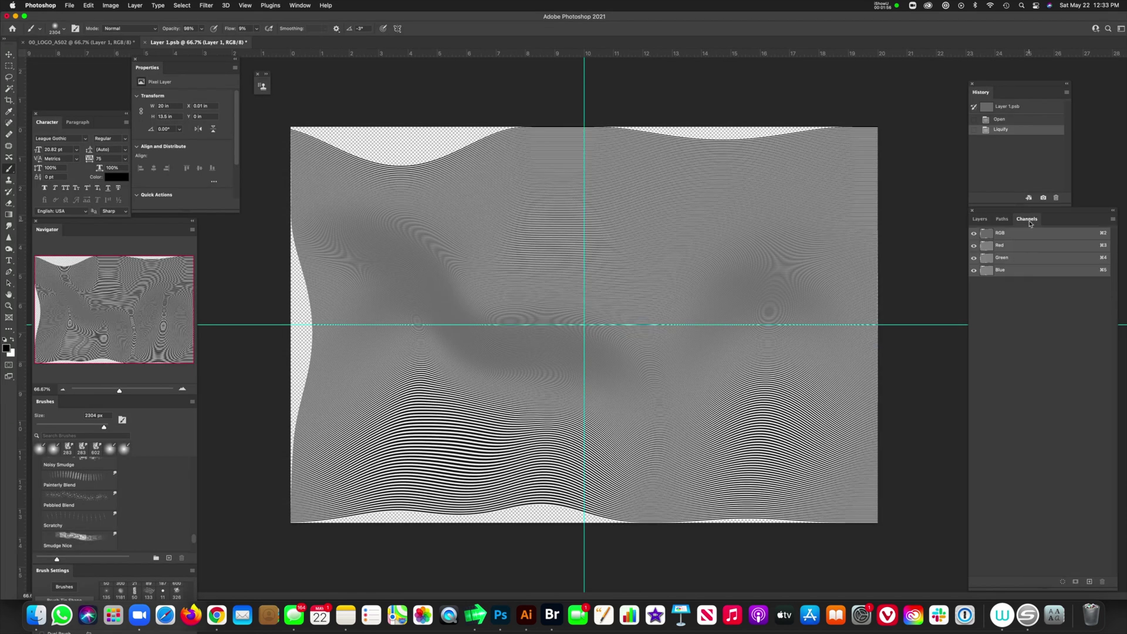
click(979, 219)
click(1028, 220)
click(1007, 271)
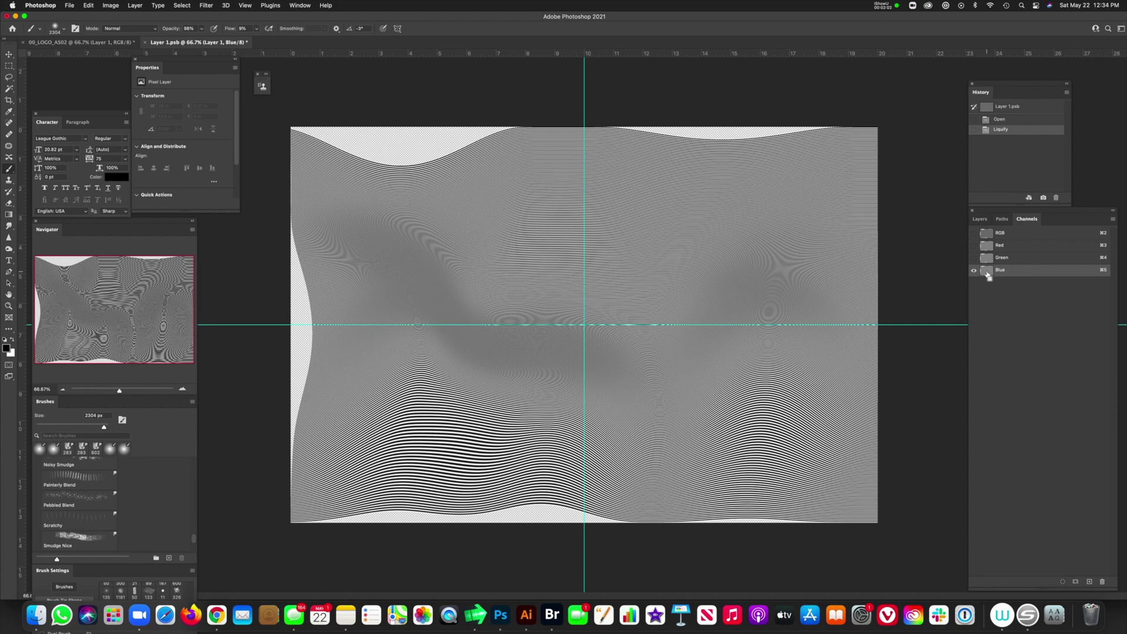
super+click(987, 271)
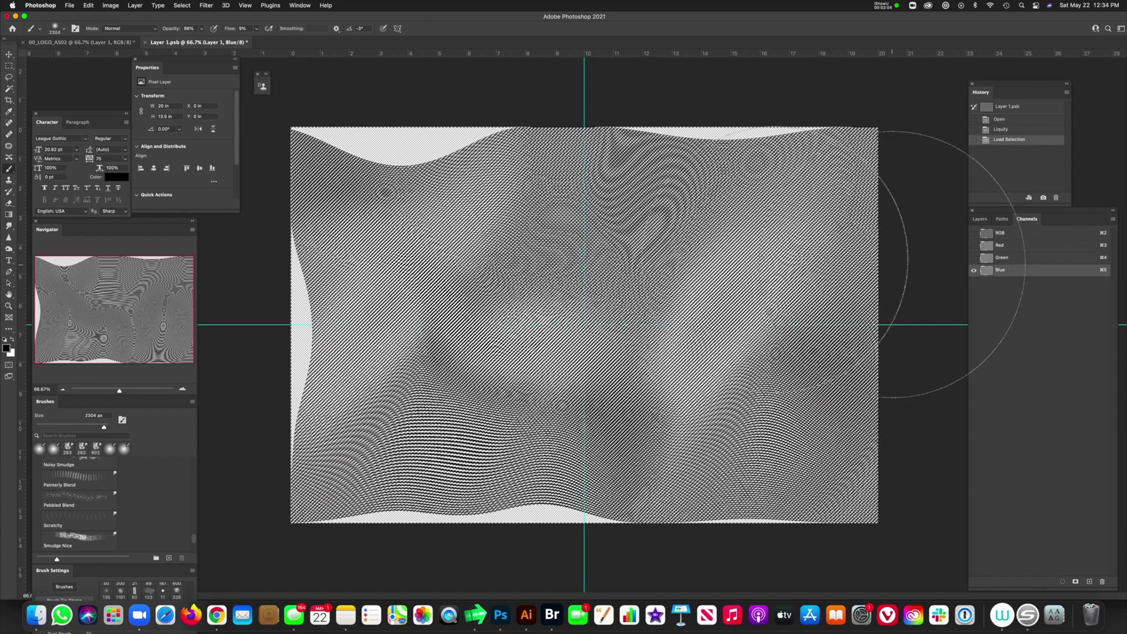
- Mask Layer 1 with the Blue-channel selection and return to the 00_LOGO_AS02 document
click(980, 219)
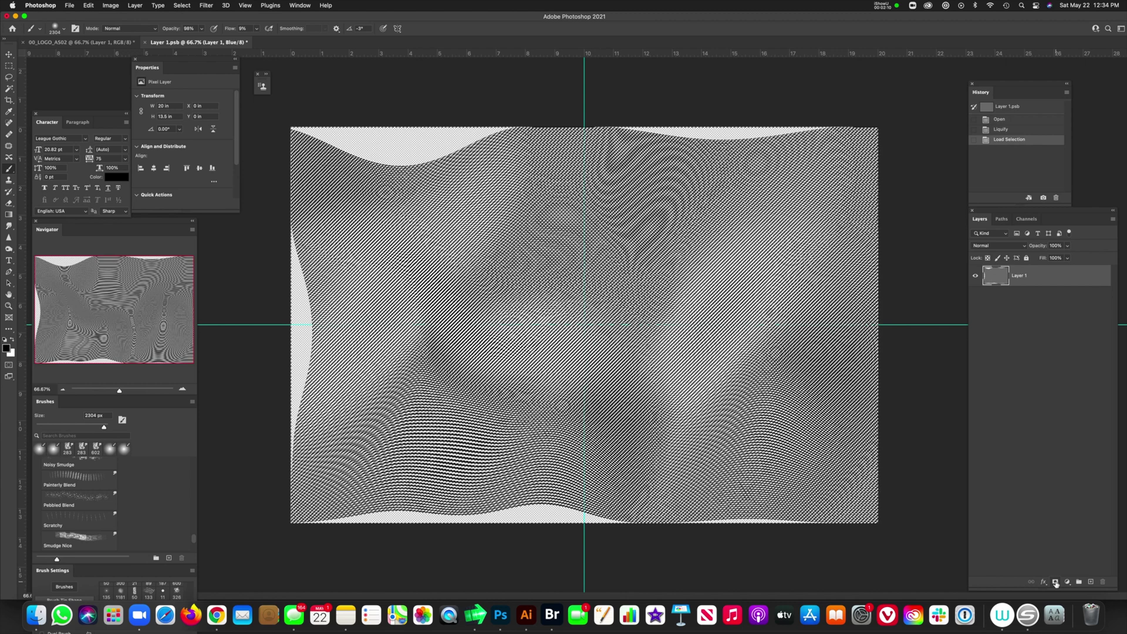
click(1056, 583)
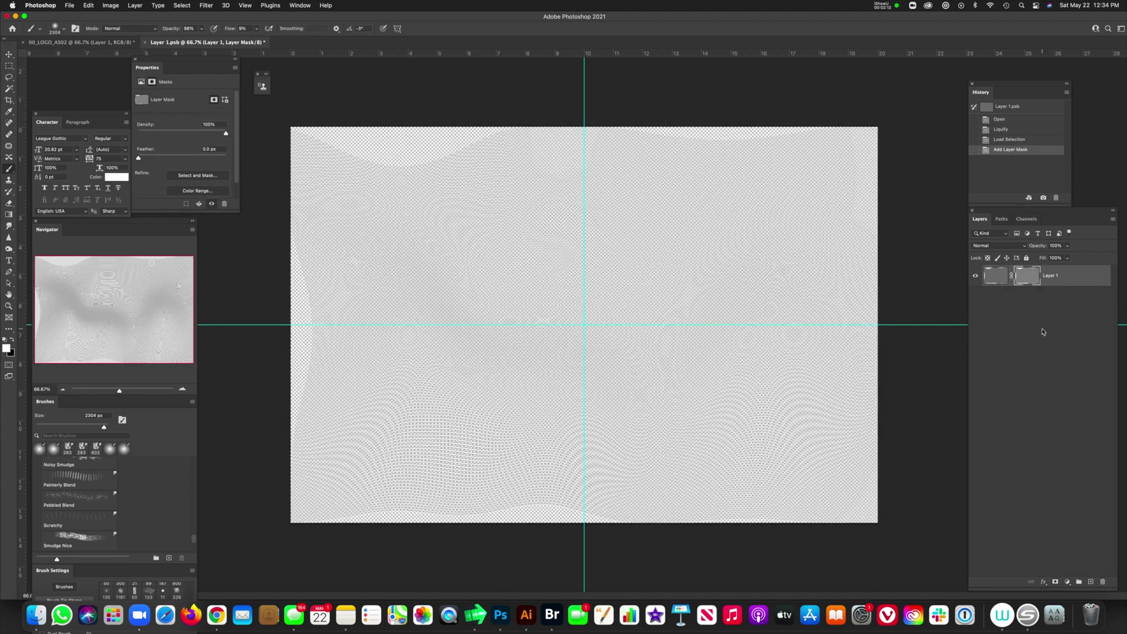
click(998, 276)
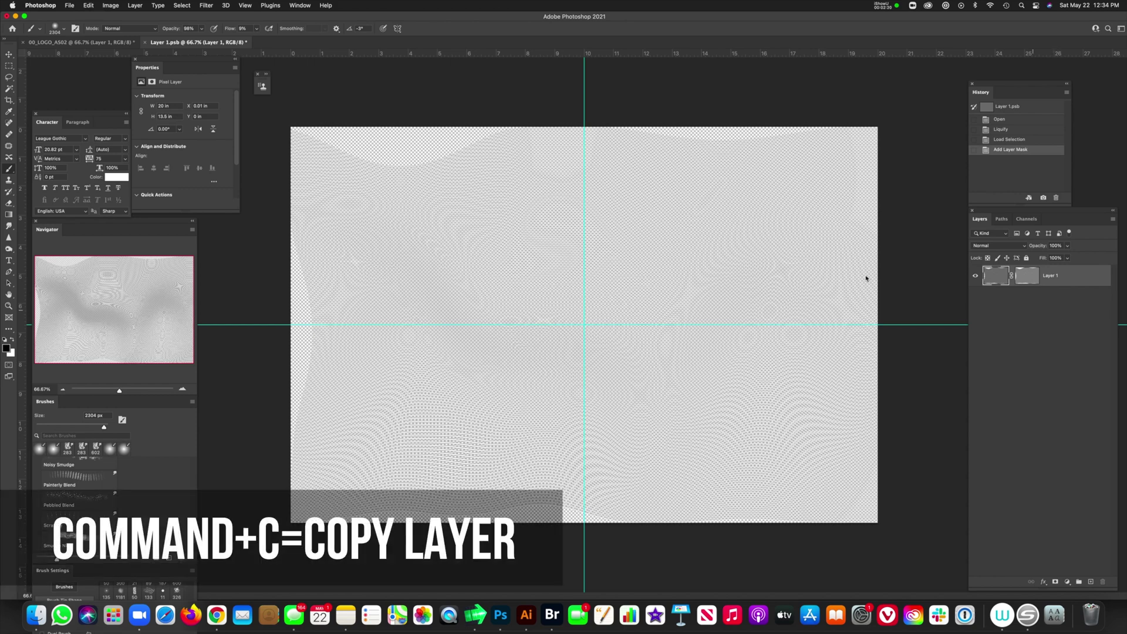
click(118, 43)
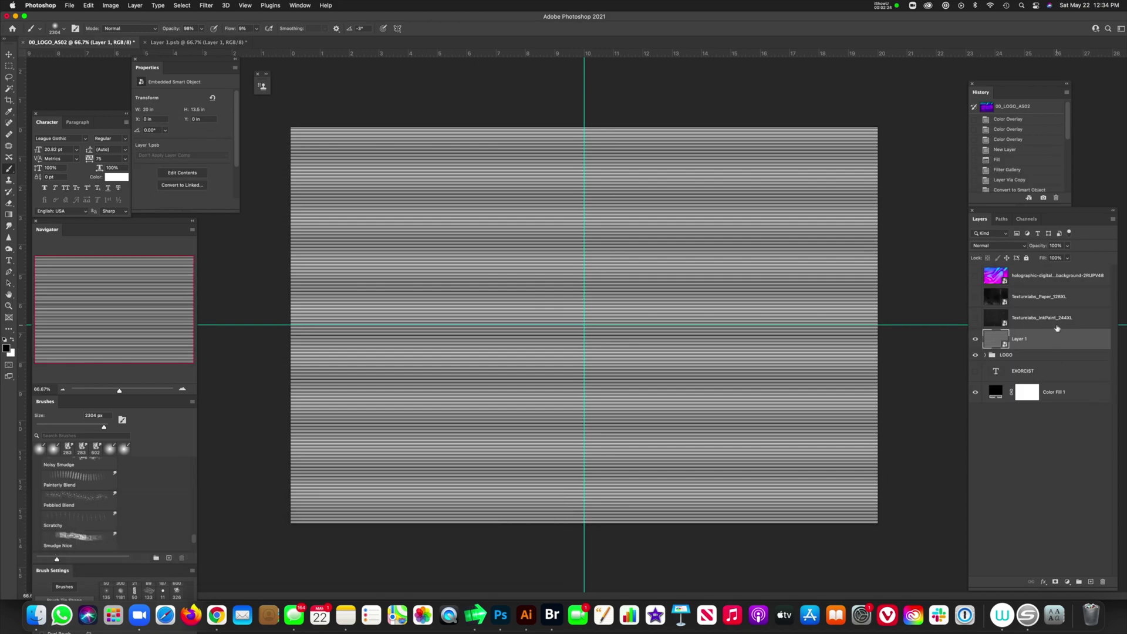
- Paste the waves as Layer 2, copy its mask onto LOGO, and hide Layers 1, 2 and guides
key(super+v)
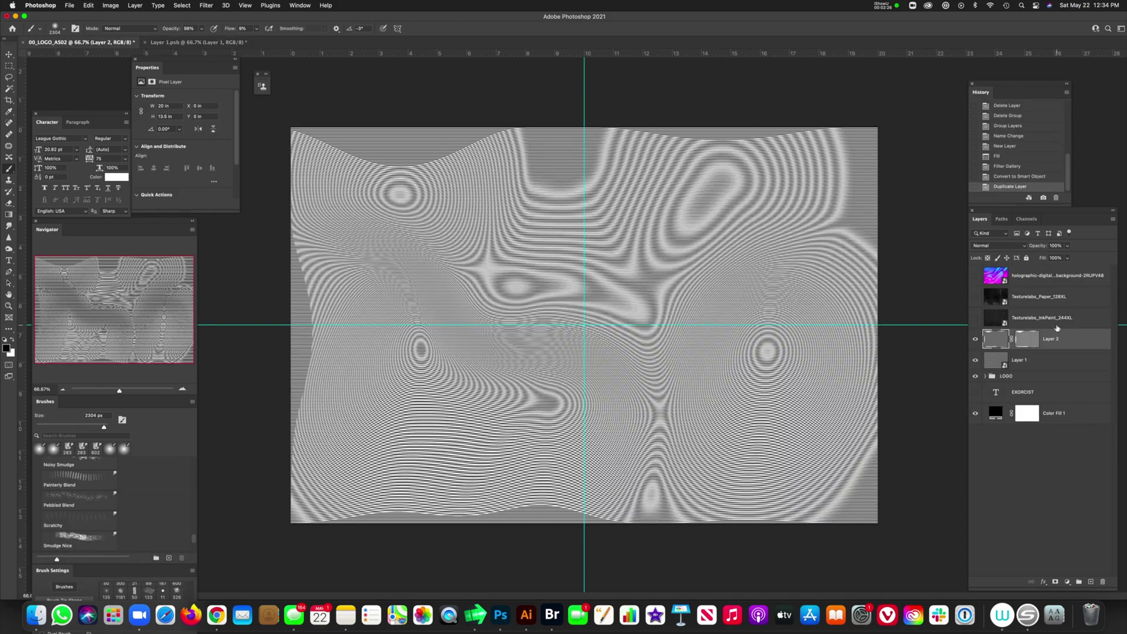
click(975, 361)
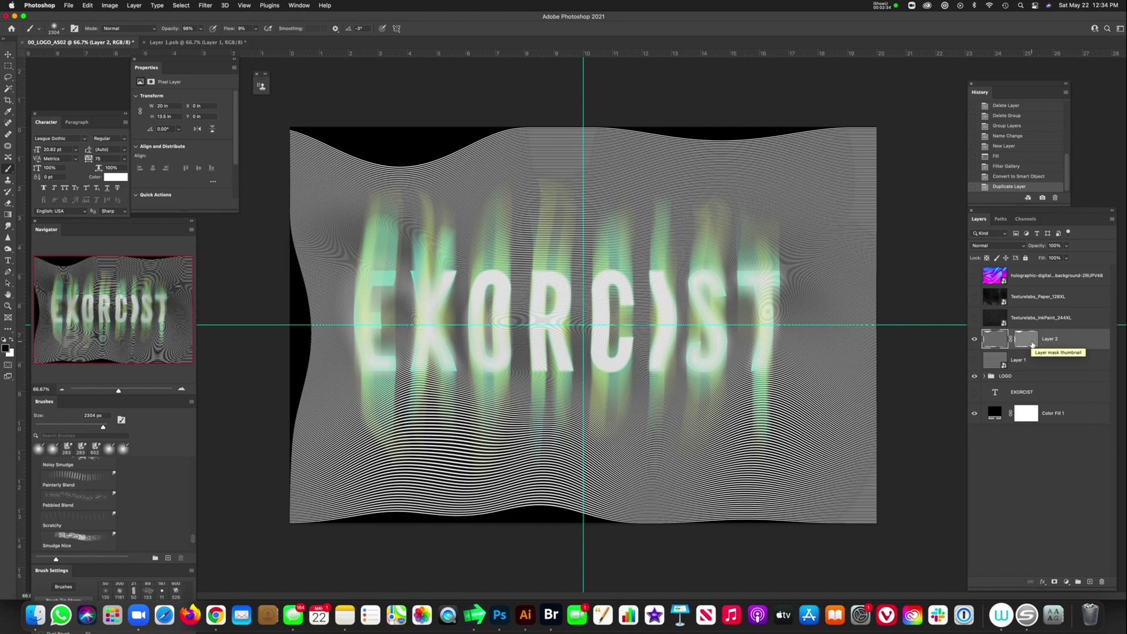
drag(1032, 345, 1024, 381)
click(975, 339)
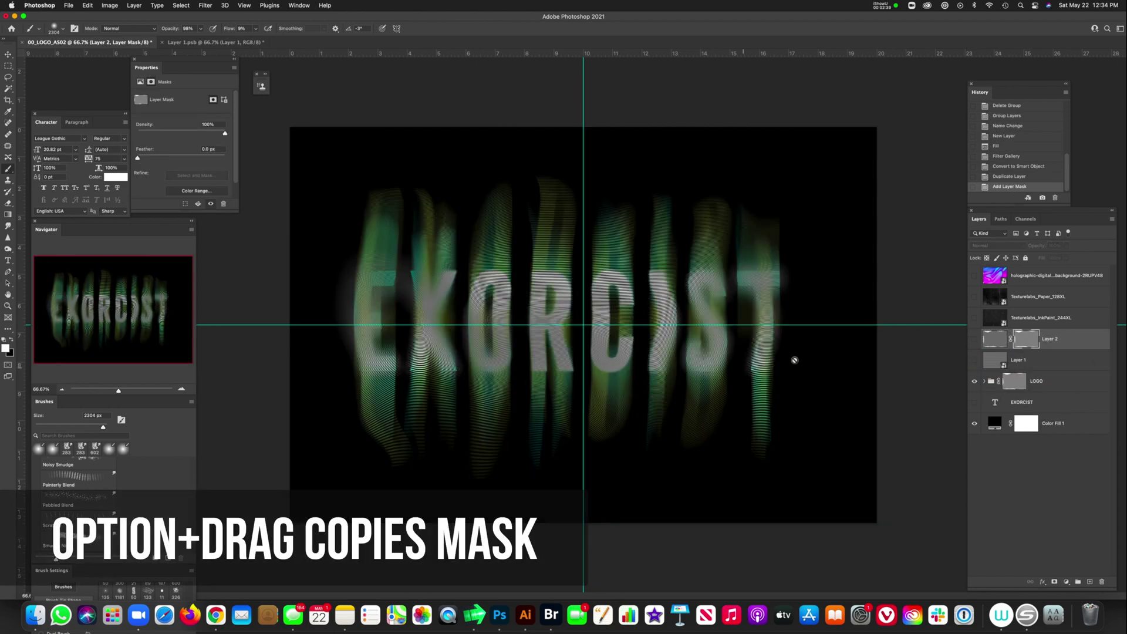
key(super+semicolon)
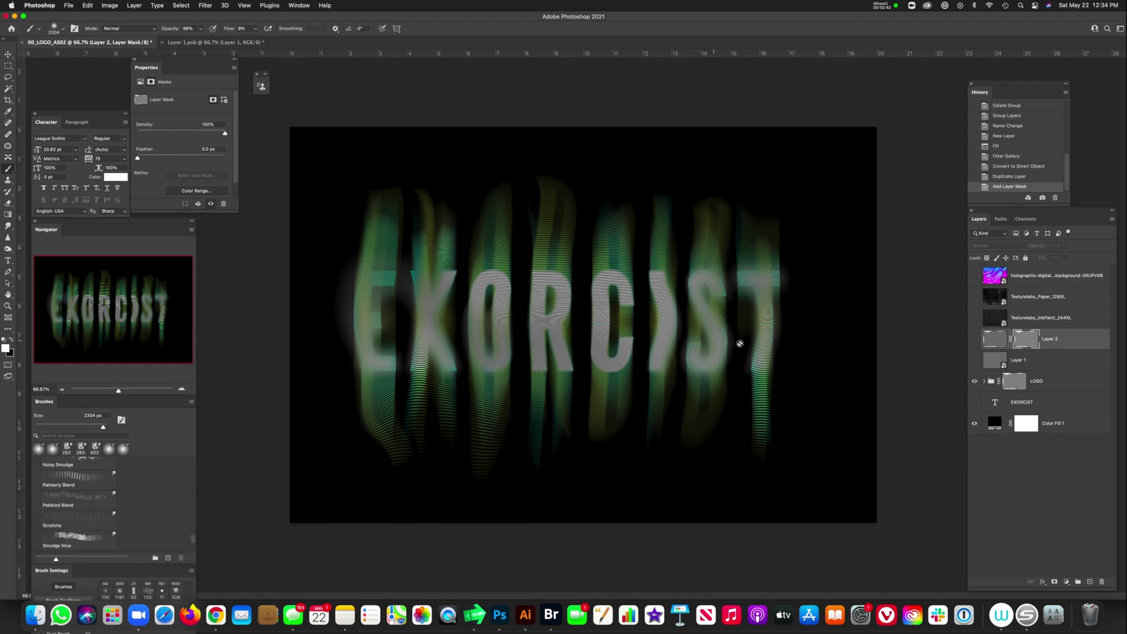
- Expand the LOGO group and toggle EXORCIST copies 6 and 5 on and off to compare
click(993, 379)
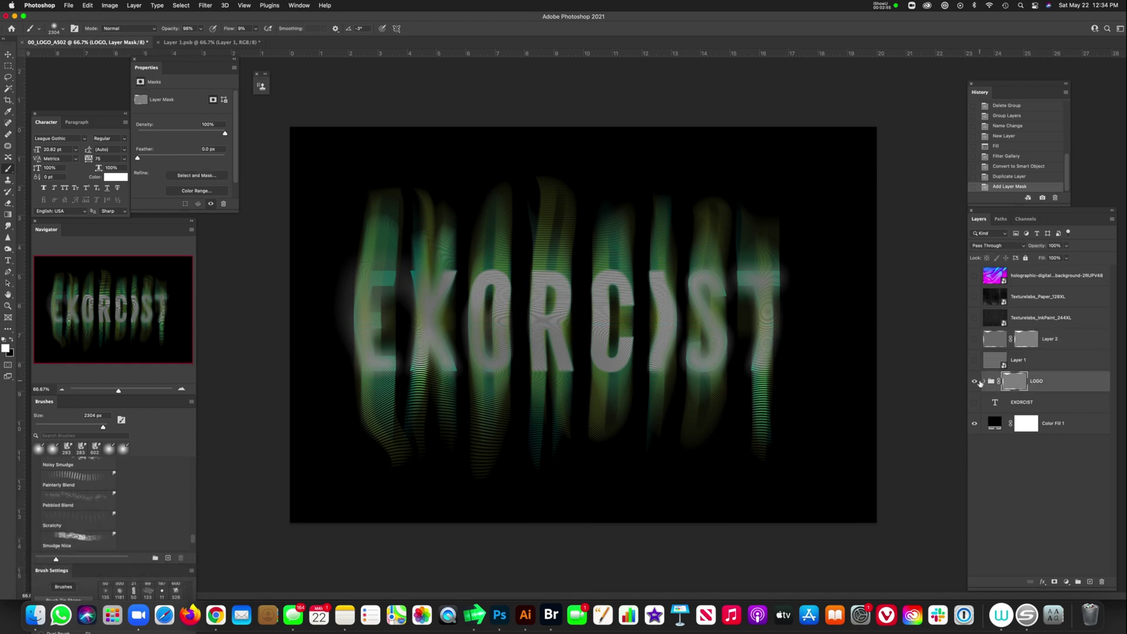
click(984, 382)
click(985, 382)
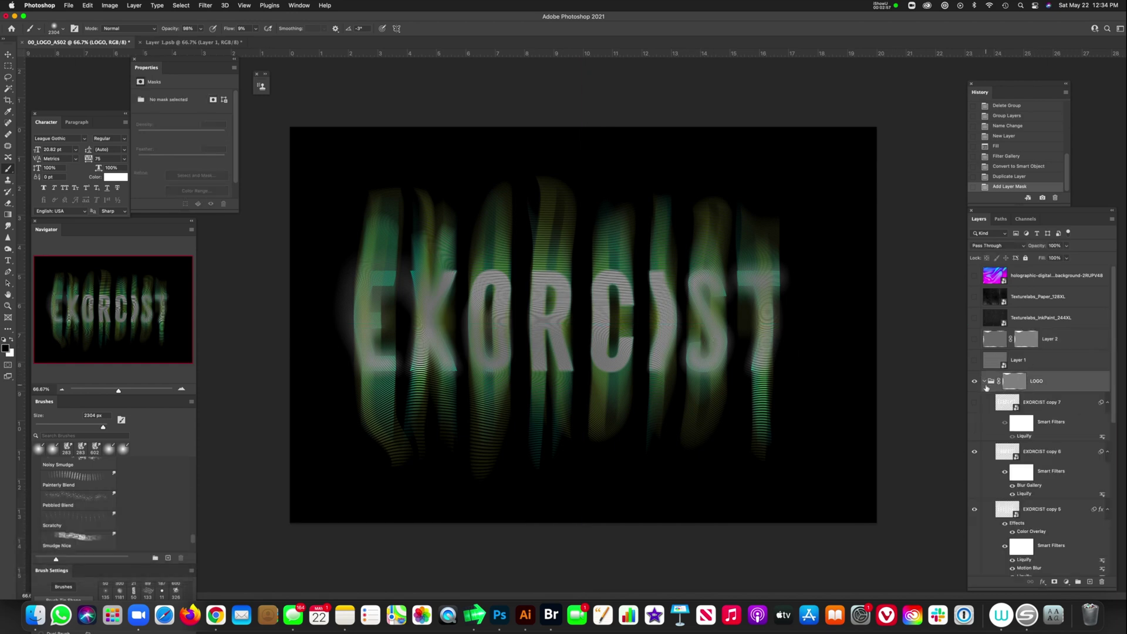
click(974, 368)
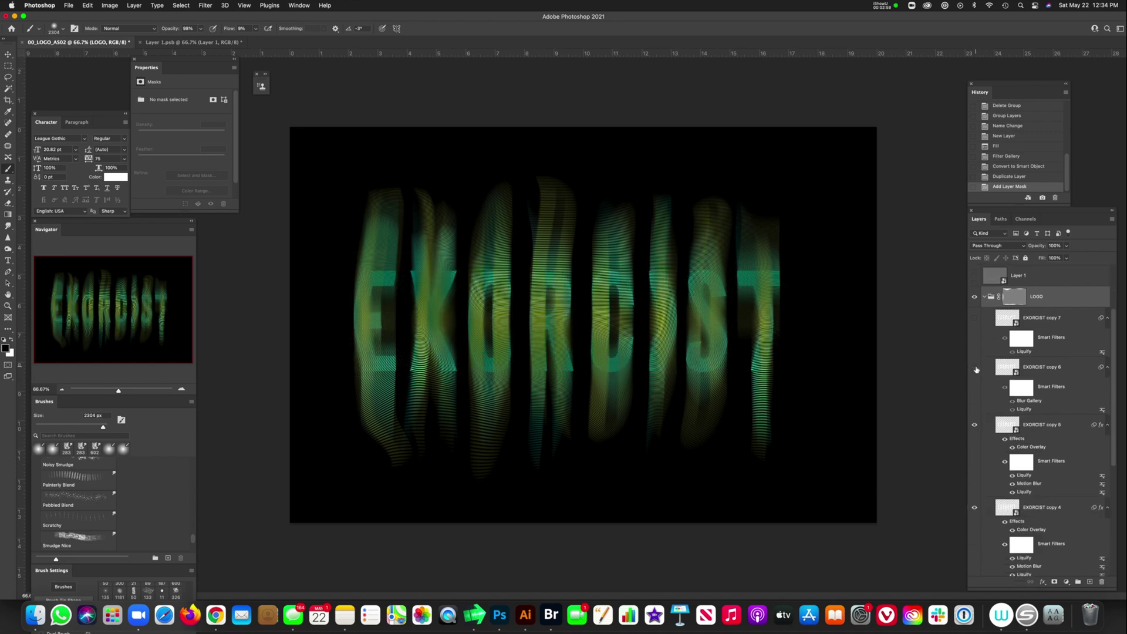
click(975, 368)
click(975, 427)
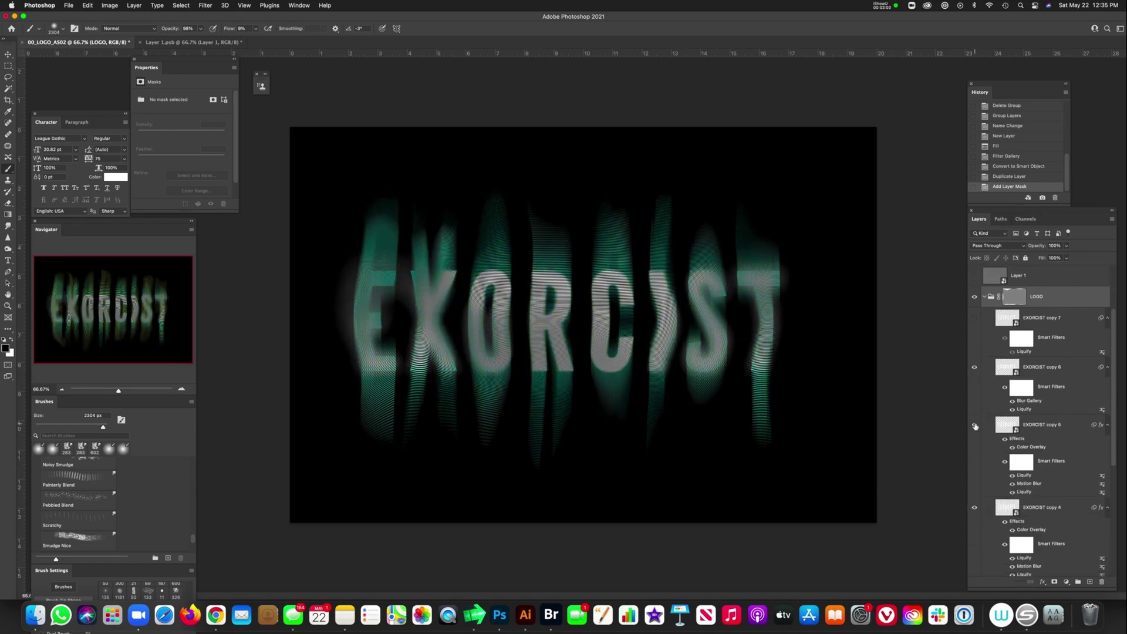
click(975, 427)
click(975, 427)
click(975, 427)
- Lower EXORCIST copy 5's opacity to 57%
click(1003, 427)
click(1066, 245)
drag(1068, 258, 1049, 258)
- Compare EXORCIST copy 4 on and off, then lower its opacity
scroll(1033, 352, down, 3)
click(1001, 435)
click(976, 429)
click(976, 429)
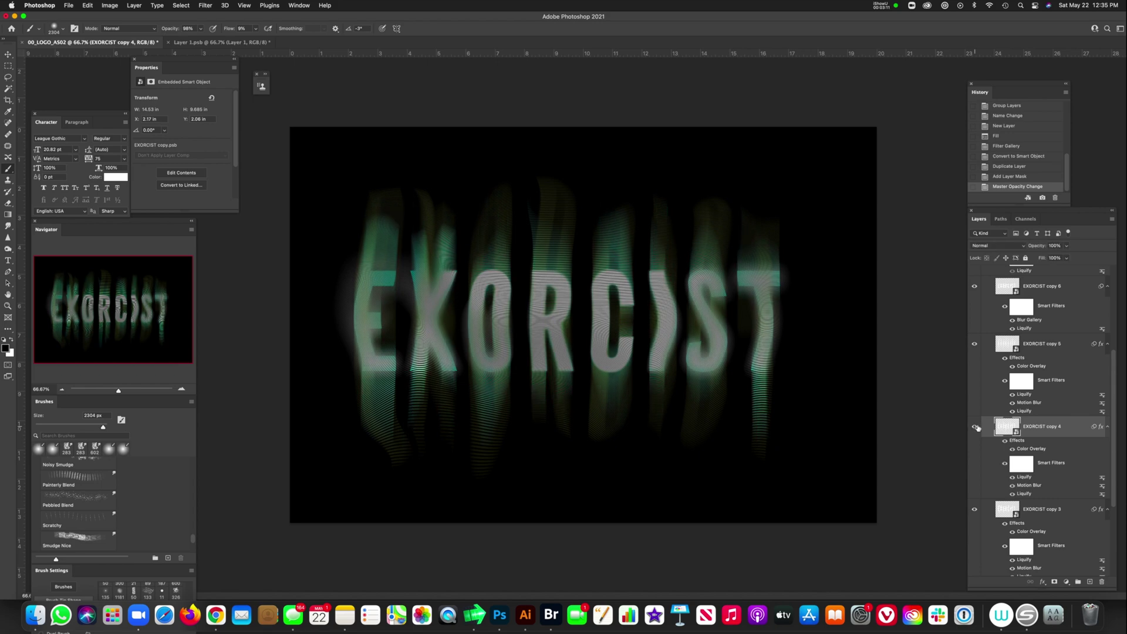
click(1067, 245)
drag(1057, 257, 1057, 257)
- Toggle EXORCIST copies 3 and 2 on and off to compare their effect
scroll(1051, 356, down, 2)
click(1007, 458)
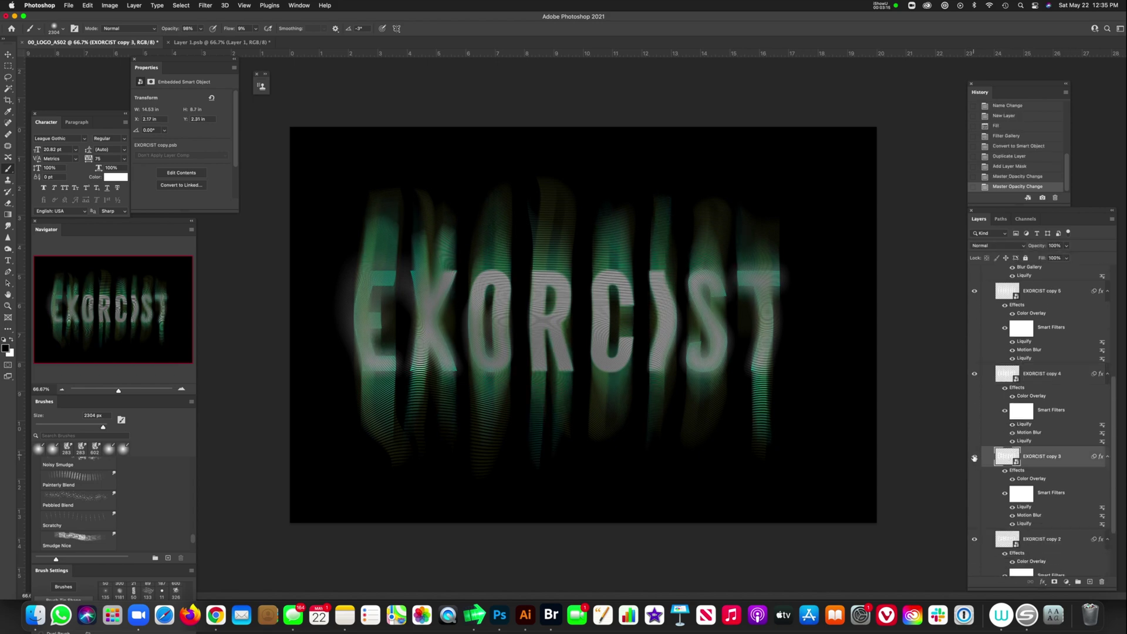
click(974, 458)
click(975, 458)
scroll(1017, 435, down, 2)
click(977, 496)
scroll(983, 490, down, 2)
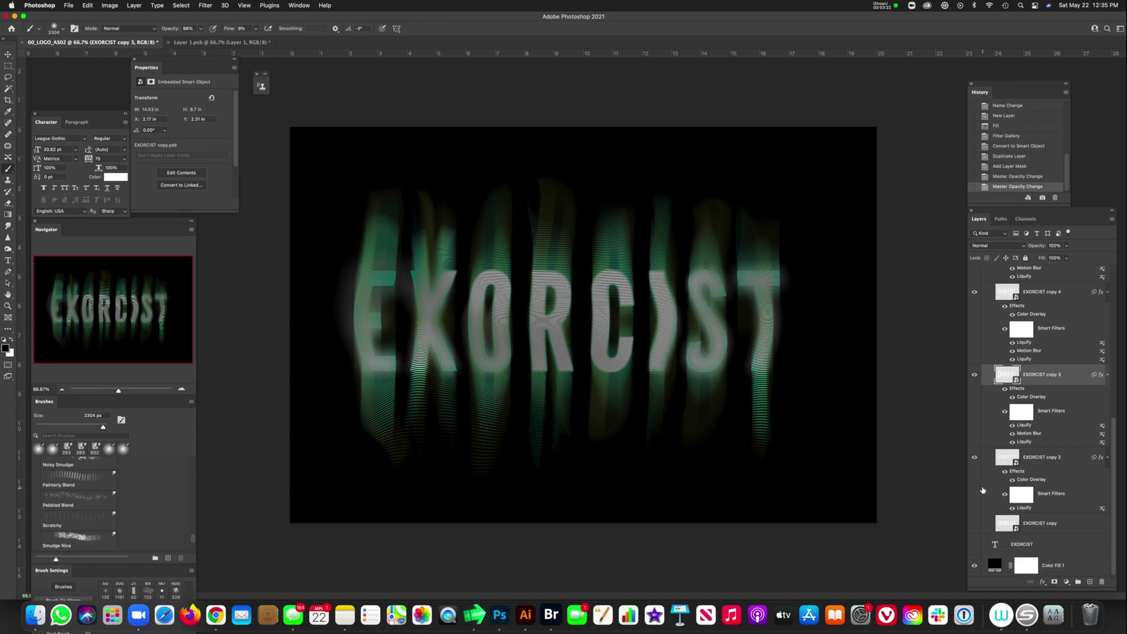
click(977, 457)
click(975, 458)
click(975, 458)
- Try lowering EXORCIST copy 2's opacity, then cancel to keep it at 100%
click(1010, 462)
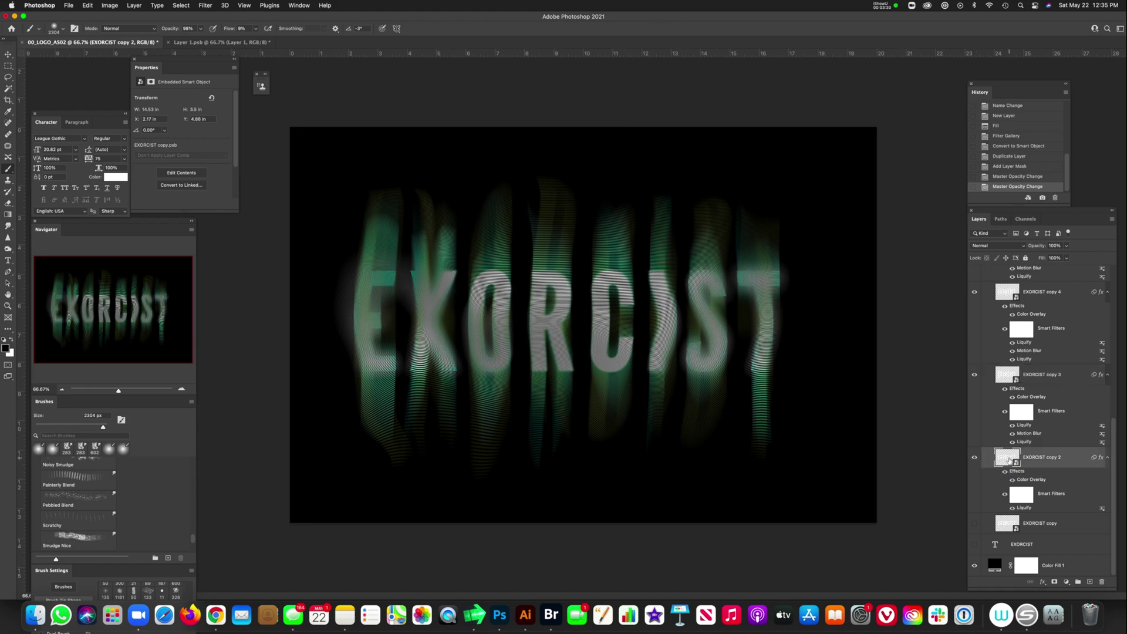
click(1067, 258)
drag(1068, 257, 1027, 259)
key(Escape)
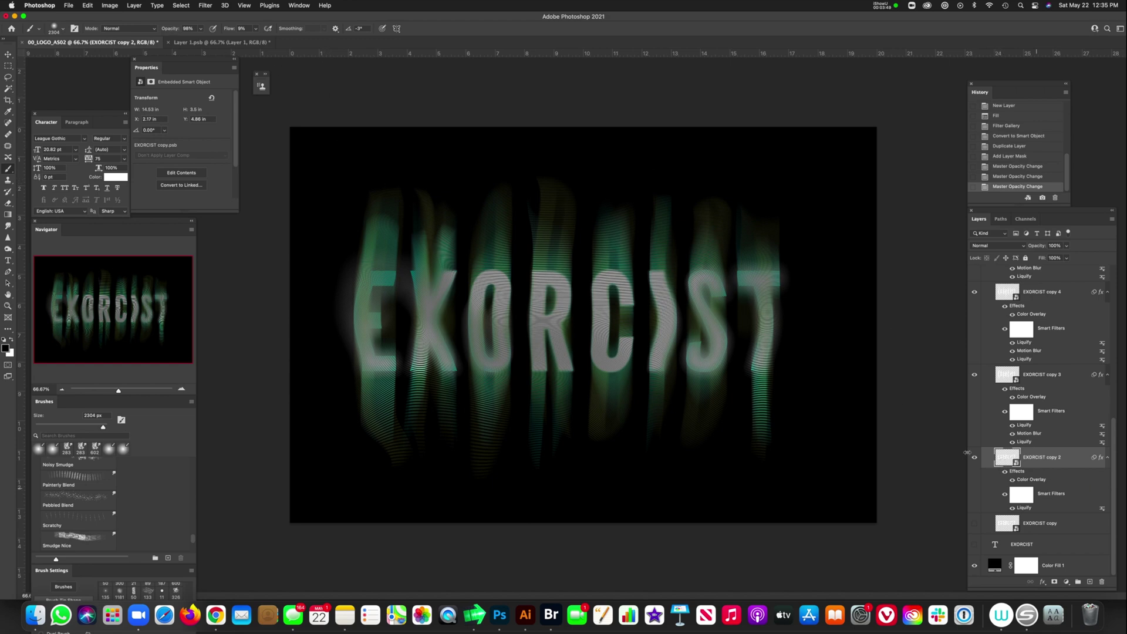
click(205, 6)
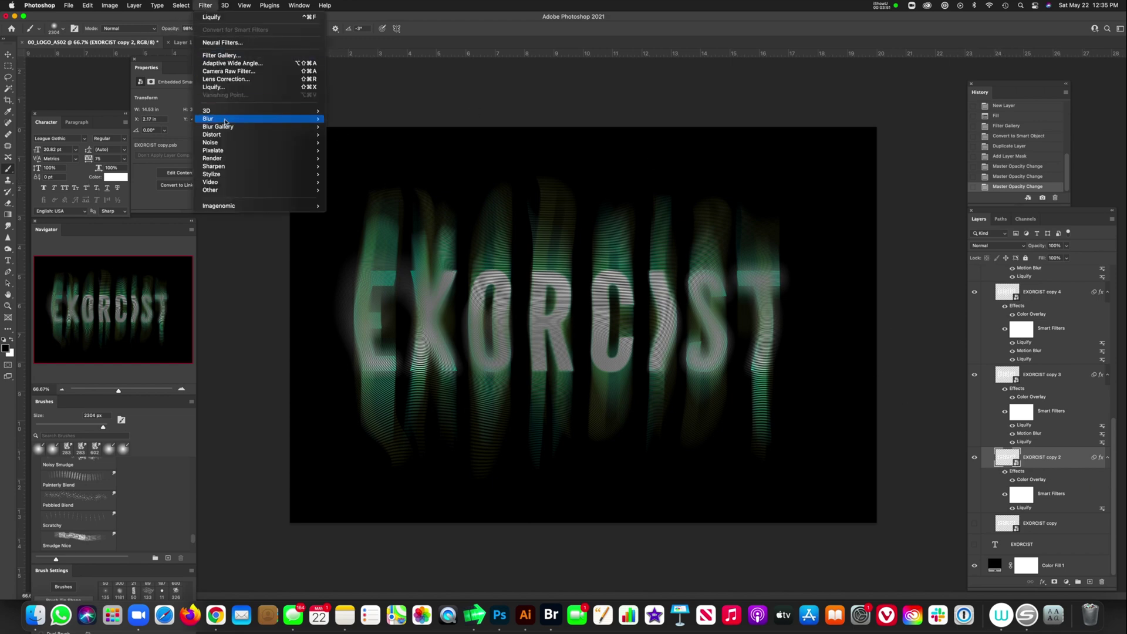
- Apply an 8.7-pixel Gaussian Blur to EXORCIST copy 2
mouse_move(227, 121)
click(354, 150)
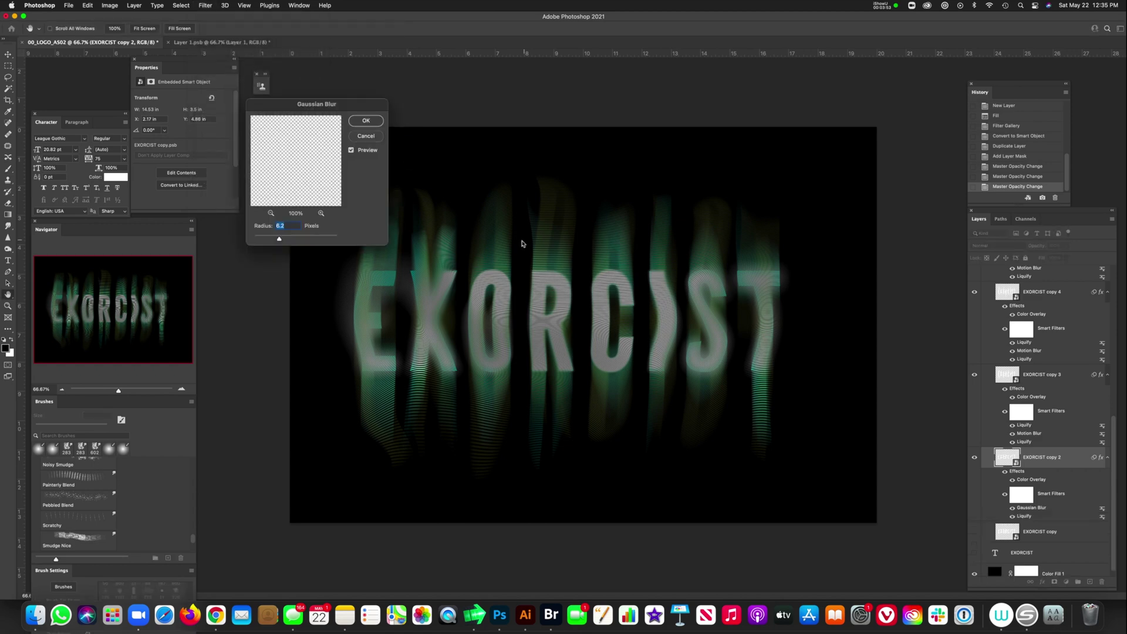
drag(279, 239, 284, 240)
click(365, 121)
- Show EXORCIST copy 7, duplicate it as a hidden copy 8, and reselect copy 7
scroll(1084, 479, up, 10)
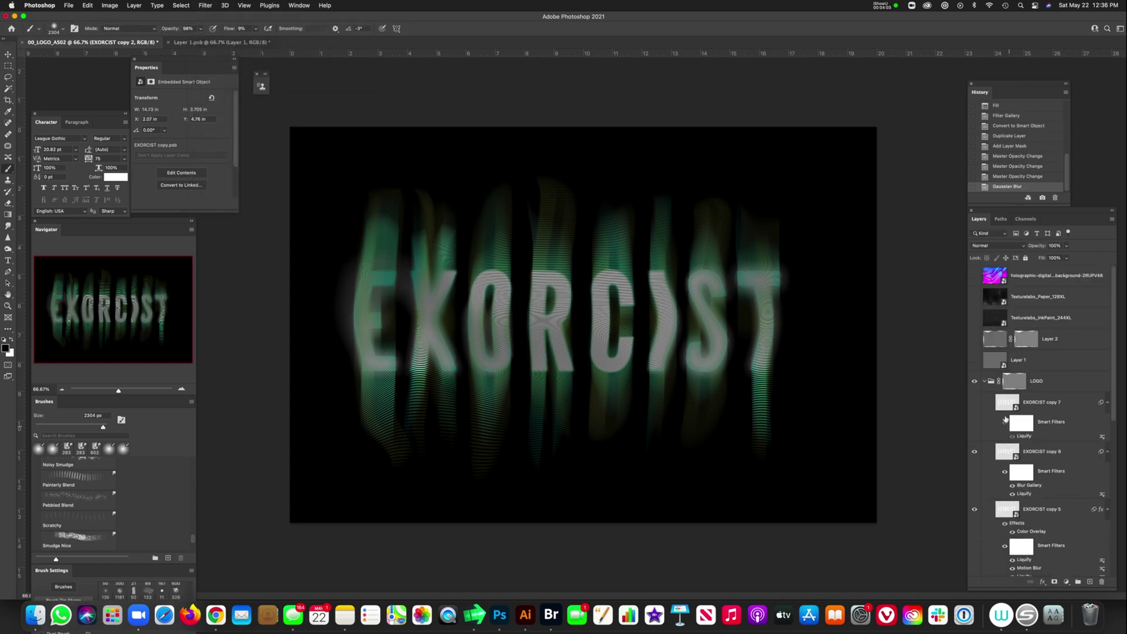
click(996, 408)
click(975, 404)
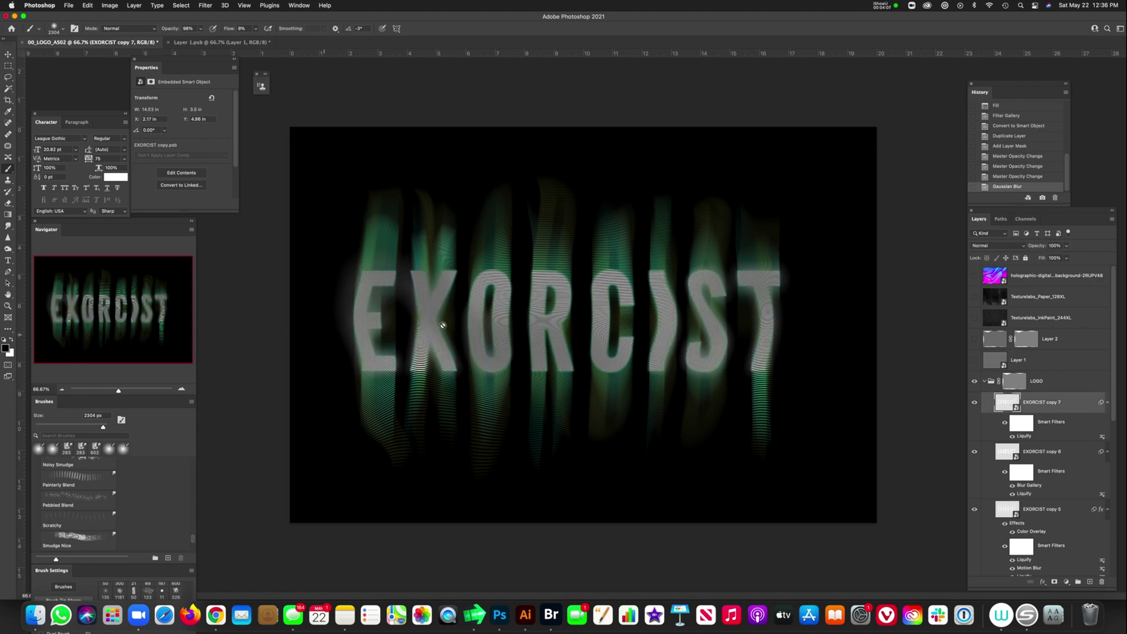
key(super+j)
click(975, 402)
click(1011, 456)
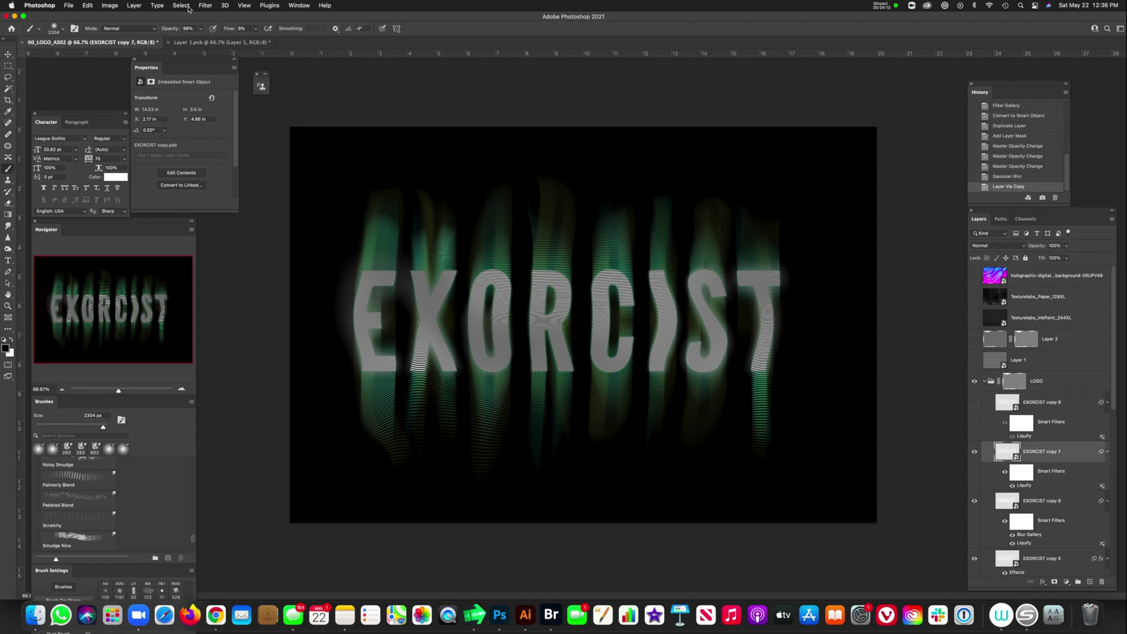
- Apply a 27° Motion Blur of about 1156 pixels to EXORCIST copy 7
click(207, 7)
mouse_move(258, 119)
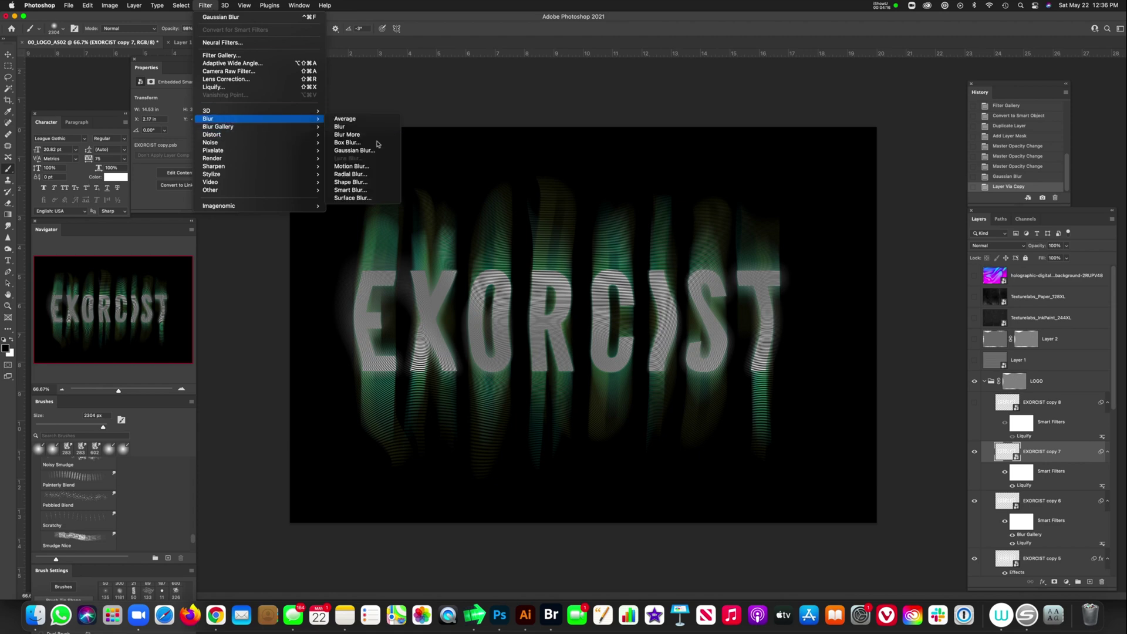
click(372, 166)
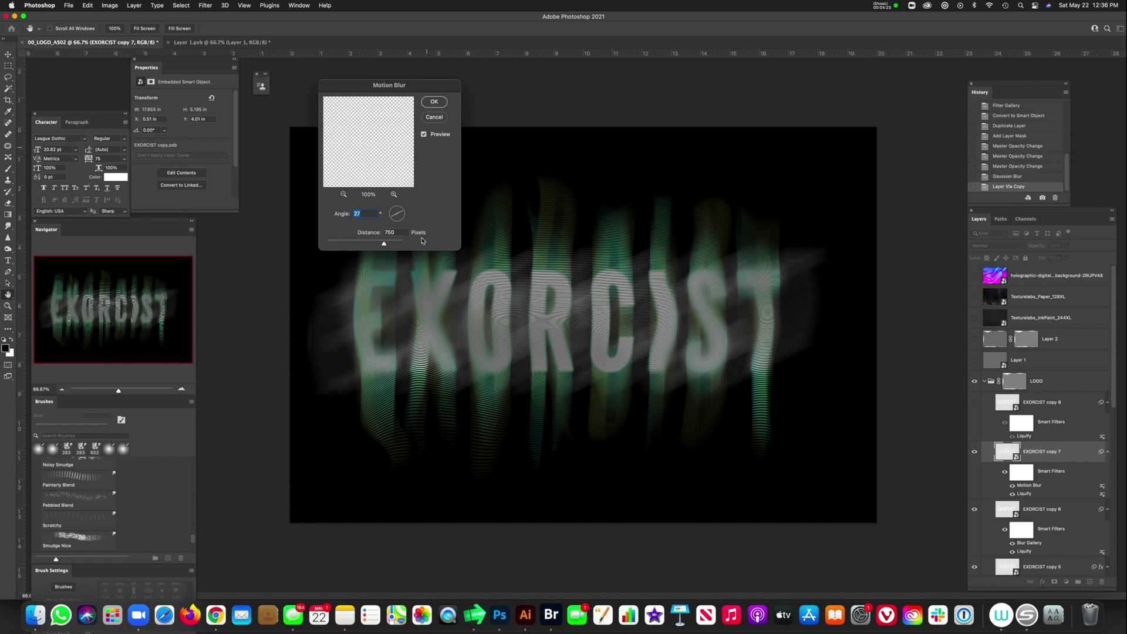
drag(386, 247, 383, 246)
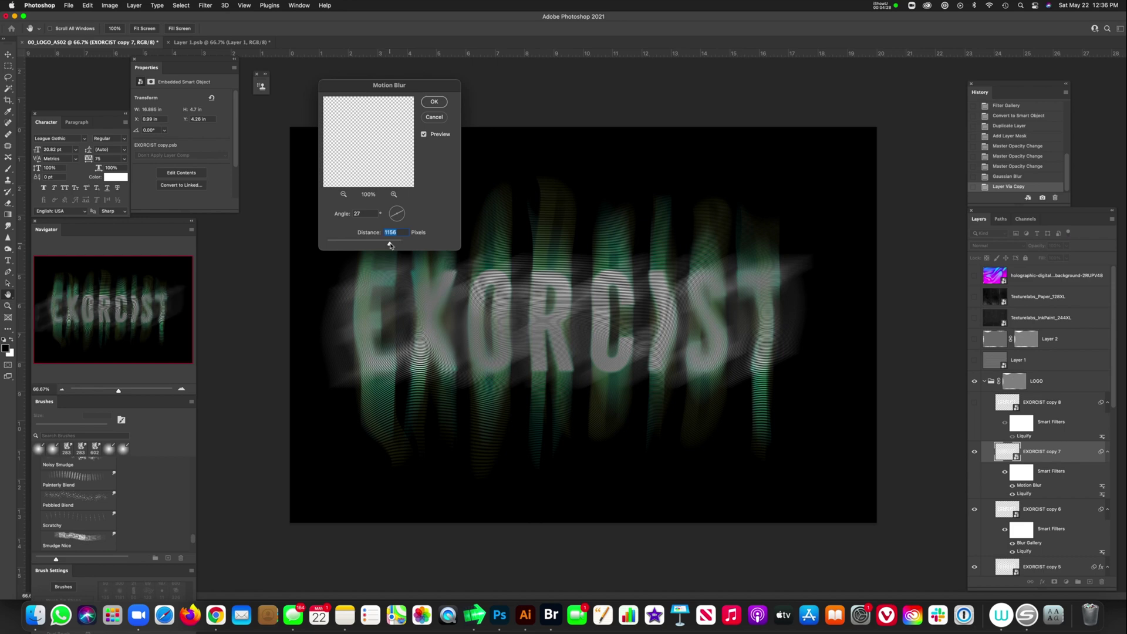
click(442, 103)
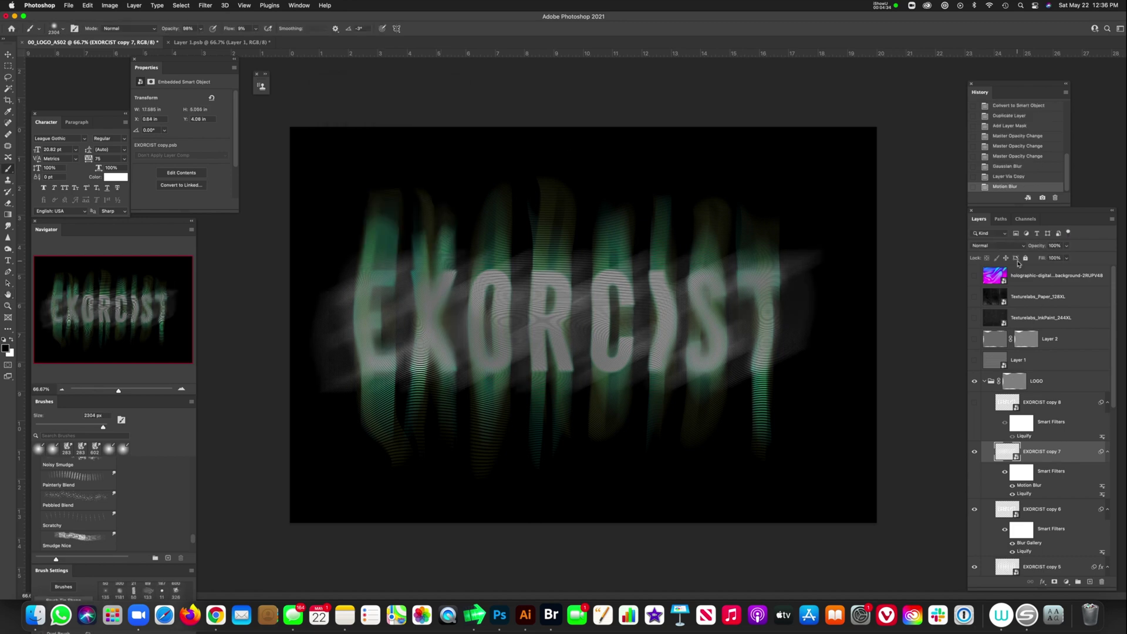
- Lower EXORCIST copy 7's opacity to about 46%
click(1068, 247)
drag(1051, 259, 1048, 259)
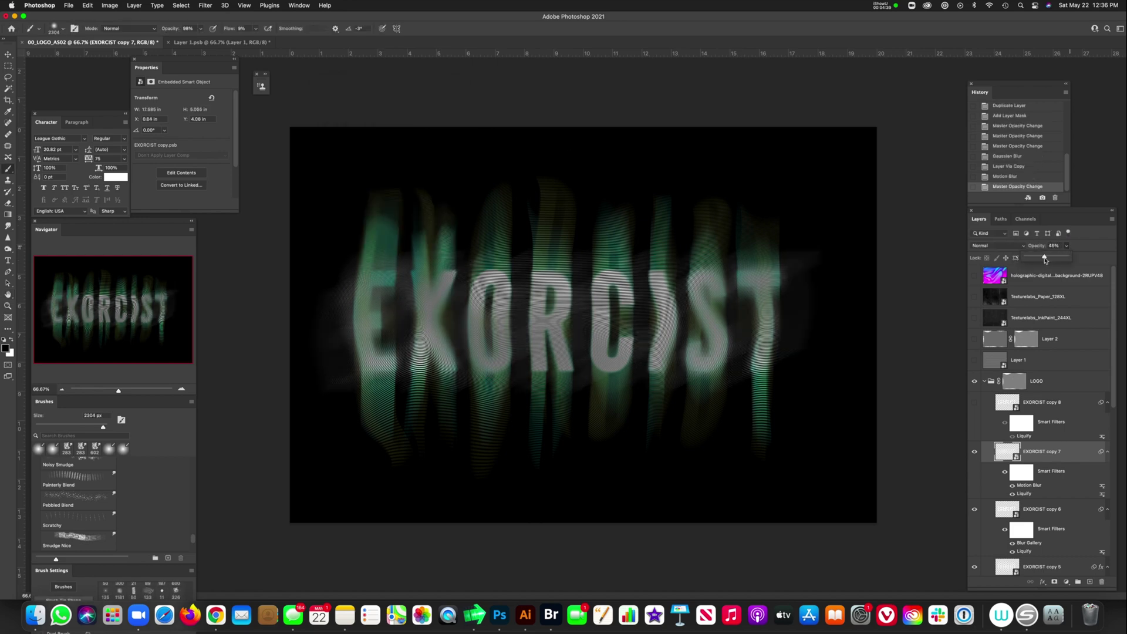
click(997, 322)
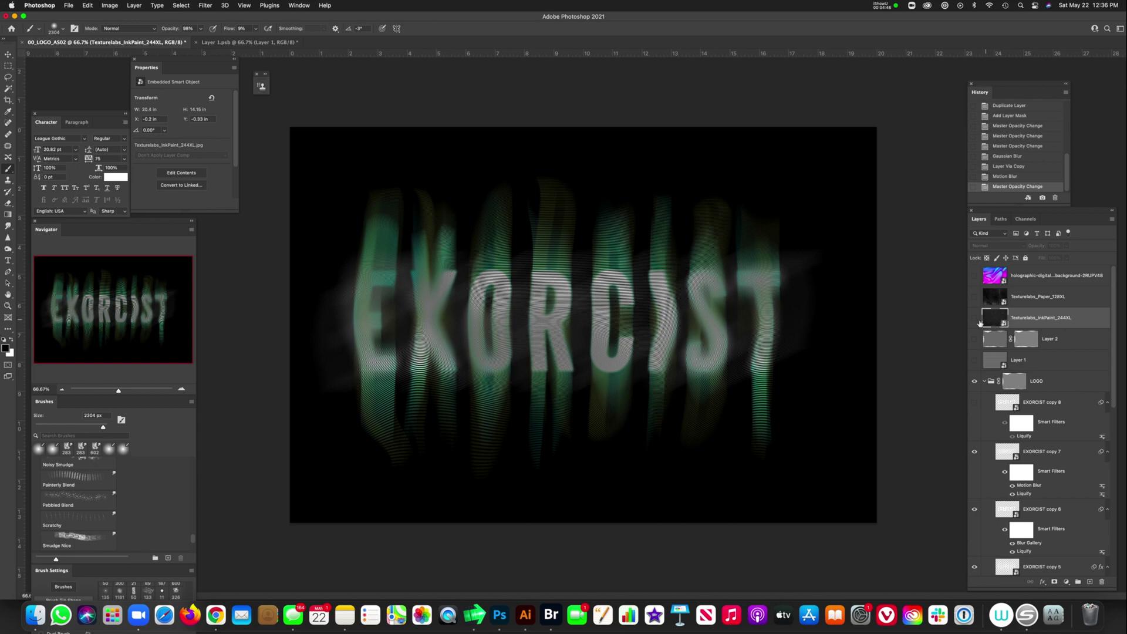
- Show Texturelabs_InkPaint_244XL and move it near the bottom of the layer stack
click(974, 318)
drag(985, 330, 1003, 558)
click(1022, 555)
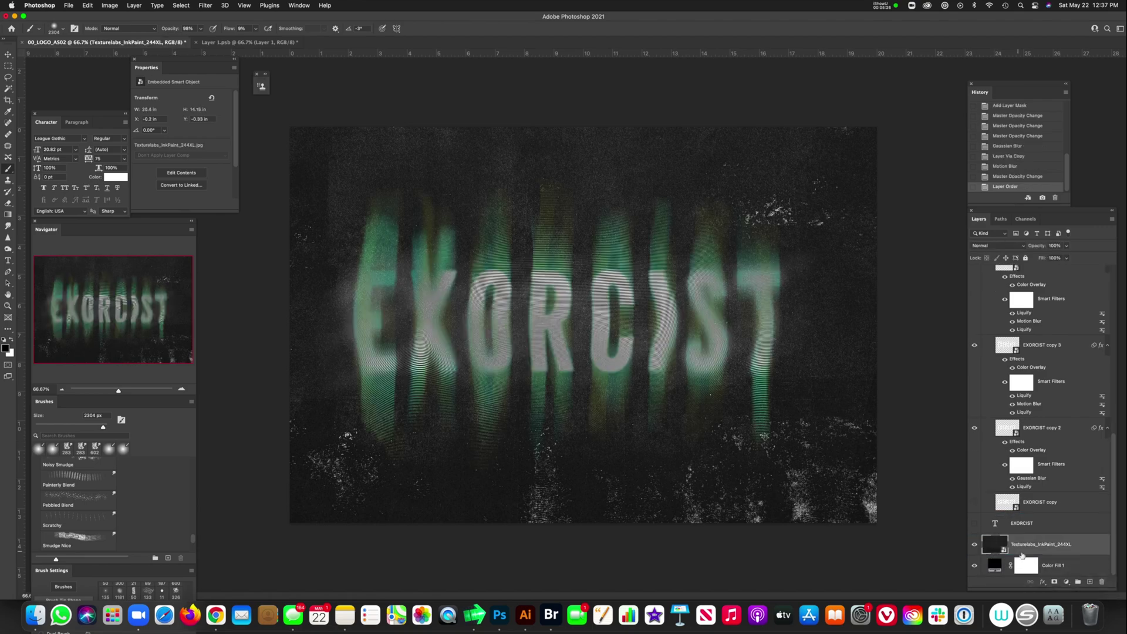
- Darken the ink-paint texture with a Curves adjustment pulled down
click(1067, 583)
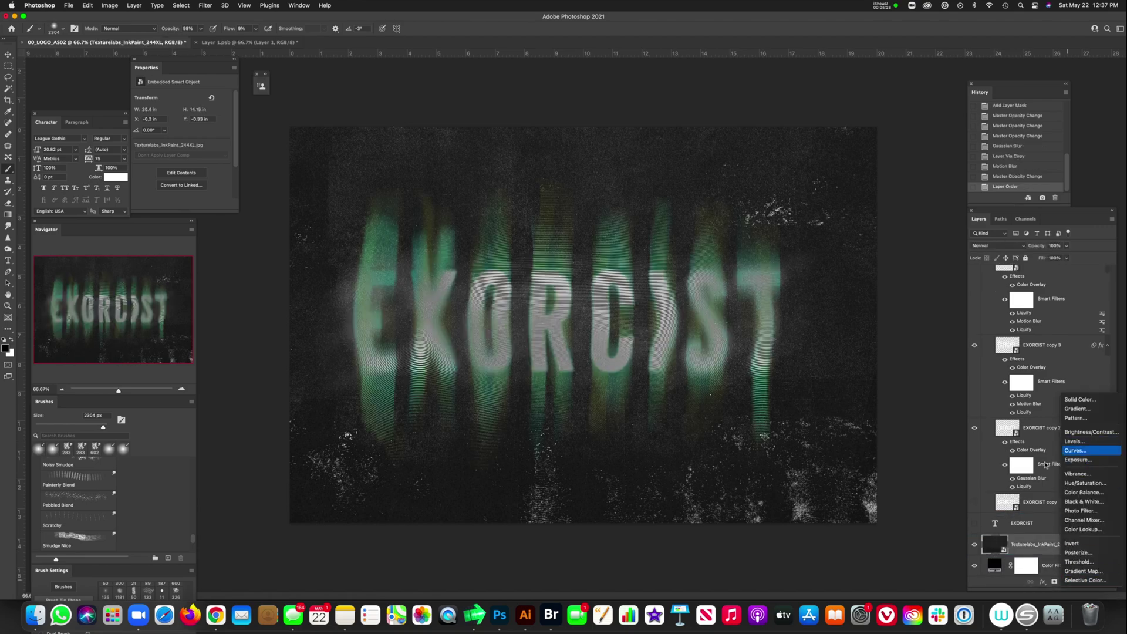
click(1087, 452)
drag(195, 148, 196, 159)
click(1031, 345)
- Turn on the EXORCIST copy 8 layer
scroll(1032, 346, up, 5)
scroll(1022, 346, up, 3)
click(981, 346)
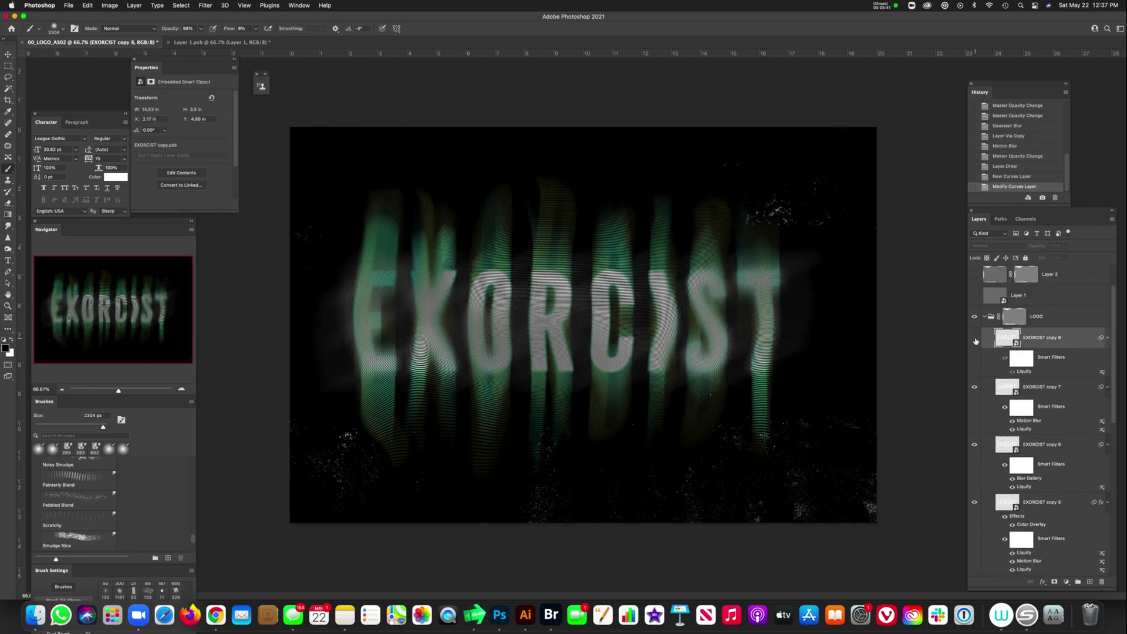
click(976, 341)
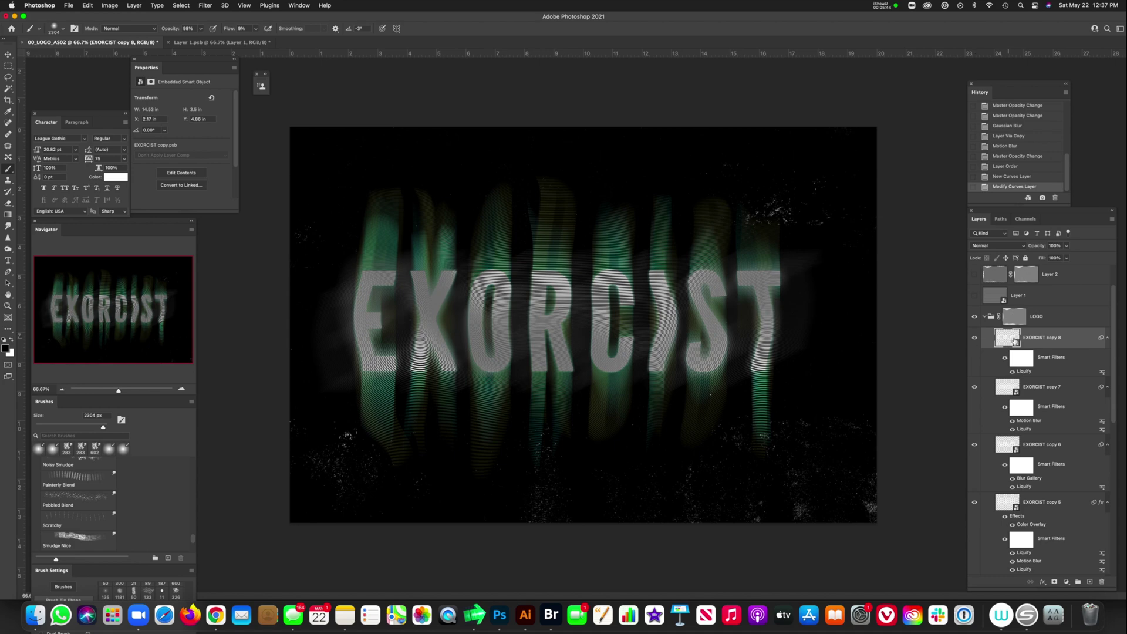
- Give EXORCIST copy 8 an inverted black mask and paint some sharp letters back in with a large brush
click(1055, 582)
key(super+i)
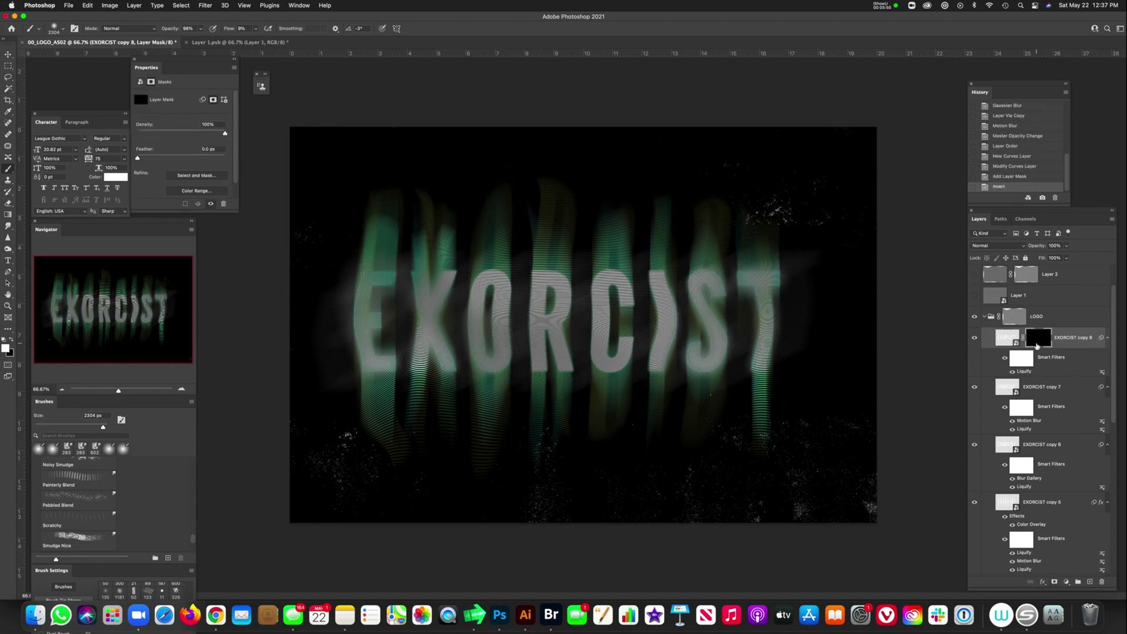
mouse_move(517, 323)
mouse_down()
mouse_move(395, 321)
mouse_move(363, 276)
mouse_move(355, 355)
mouse_up()
mouse_move(382, 308)
mouse_down()
mouse_move(403, 275)
mouse_move(407, 322)
mouse_up()
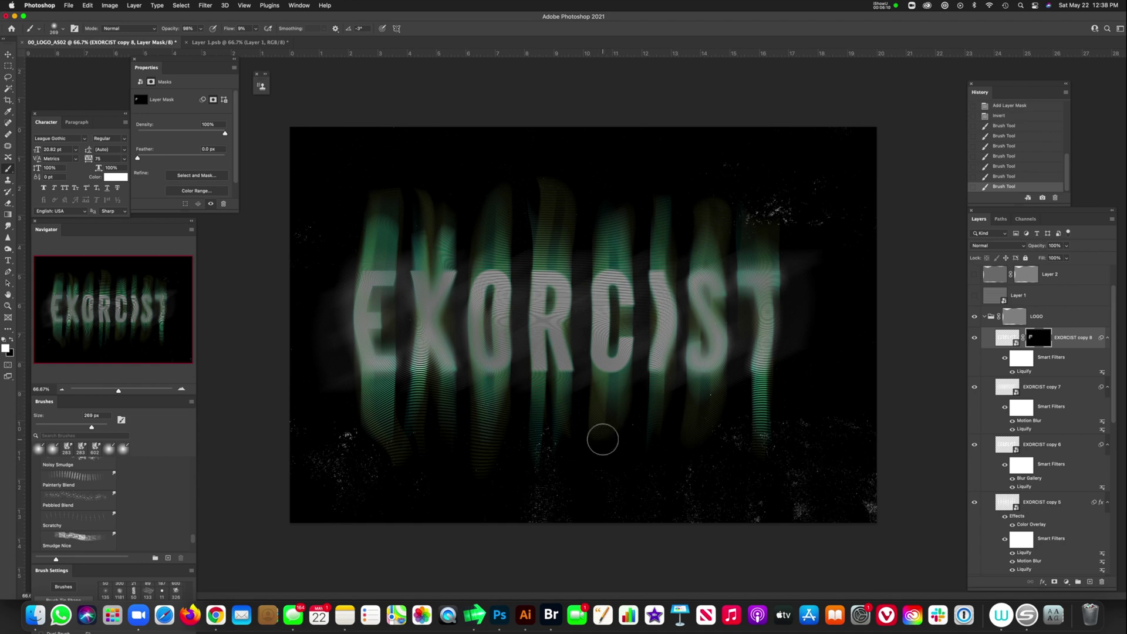
- Select Layer 1, then the LOGO group's mask
scroll(993, 346, up, 2)
click(993, 345)
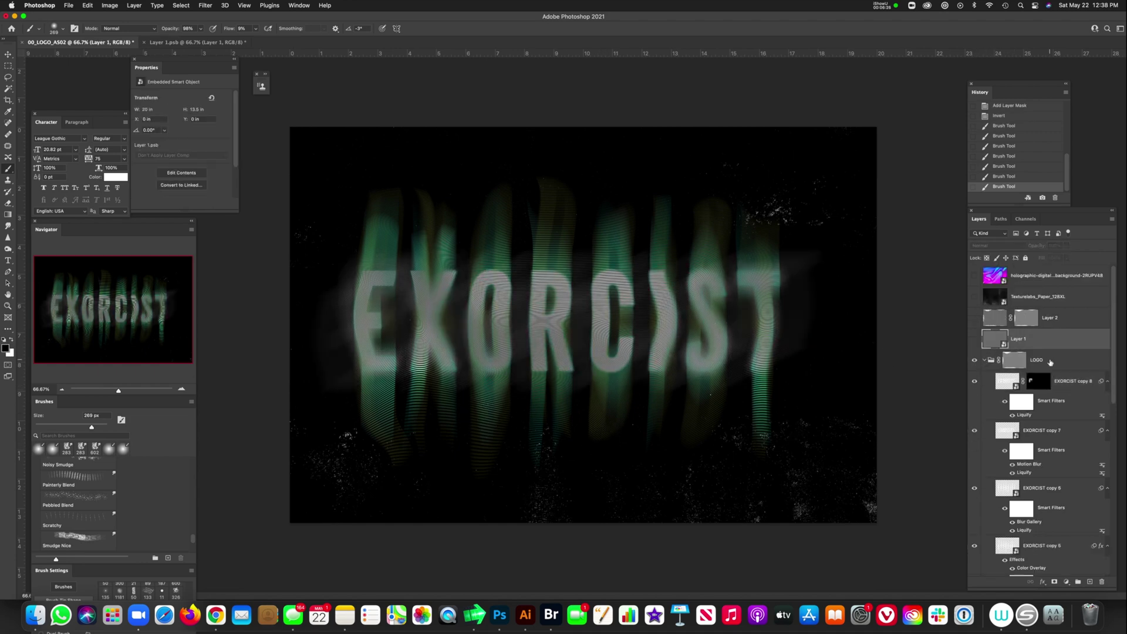
click(1050, 361)
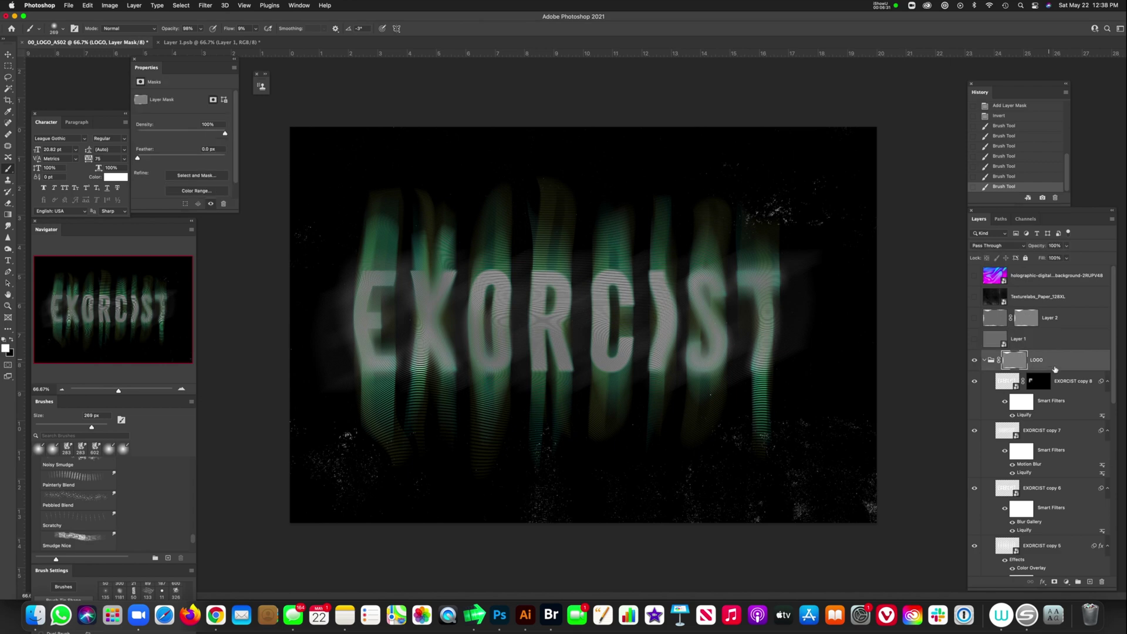
- Create layer N25 in Overlay mode filled with 50% gray and drag it above the LOGO group
alt+click(1090, 582)
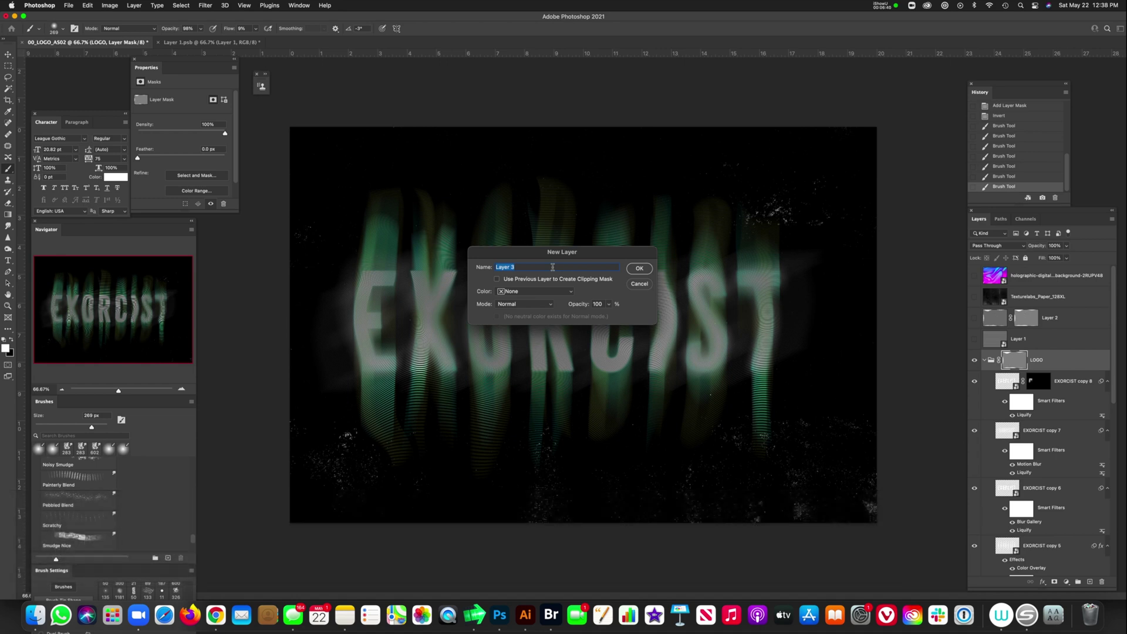
text(N25)
click(527, 305)
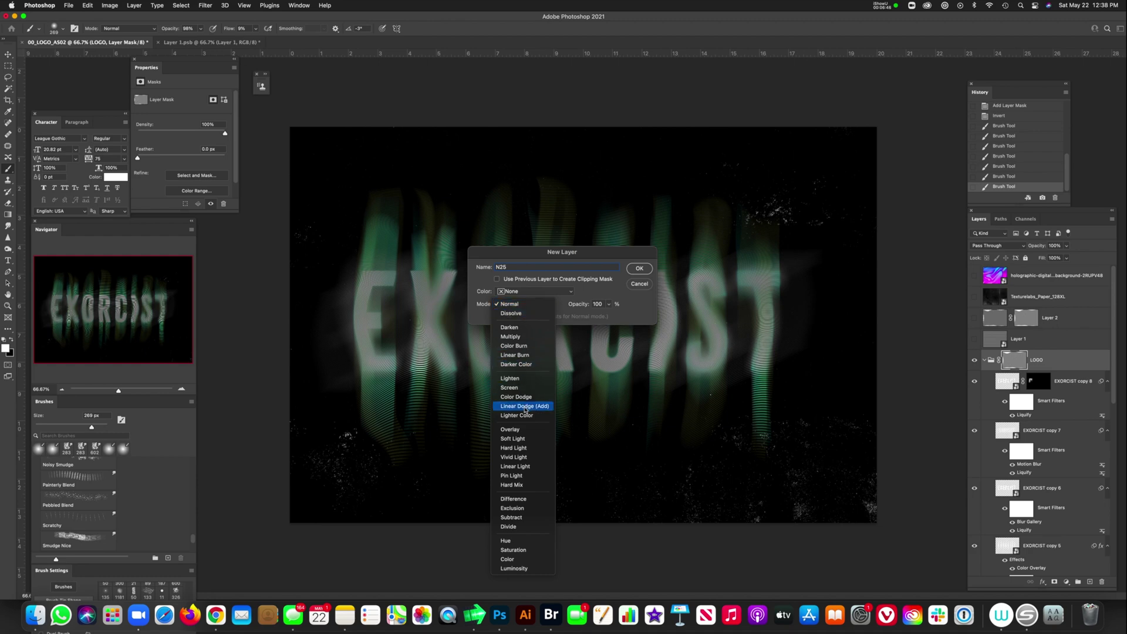
click(525, 428)
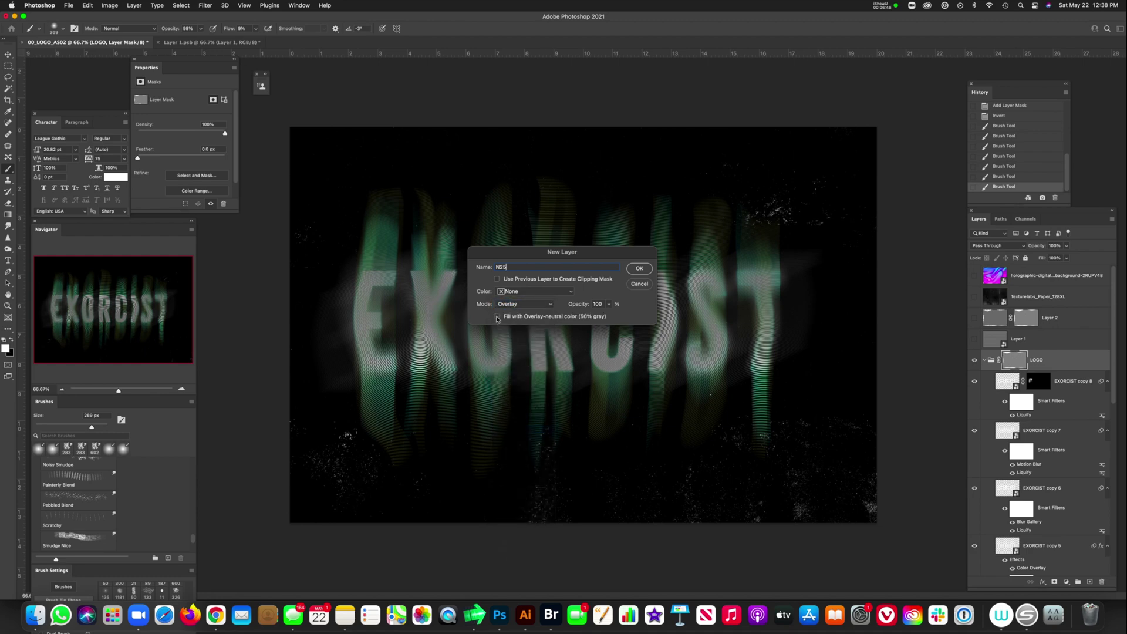
click(497, 318)
click(639, 269)
drag(1008, 389, 1006, 351)
- Add 25% Gaussian Add Noise to N25 with Monochromatic left unchecked
click(203, 6)
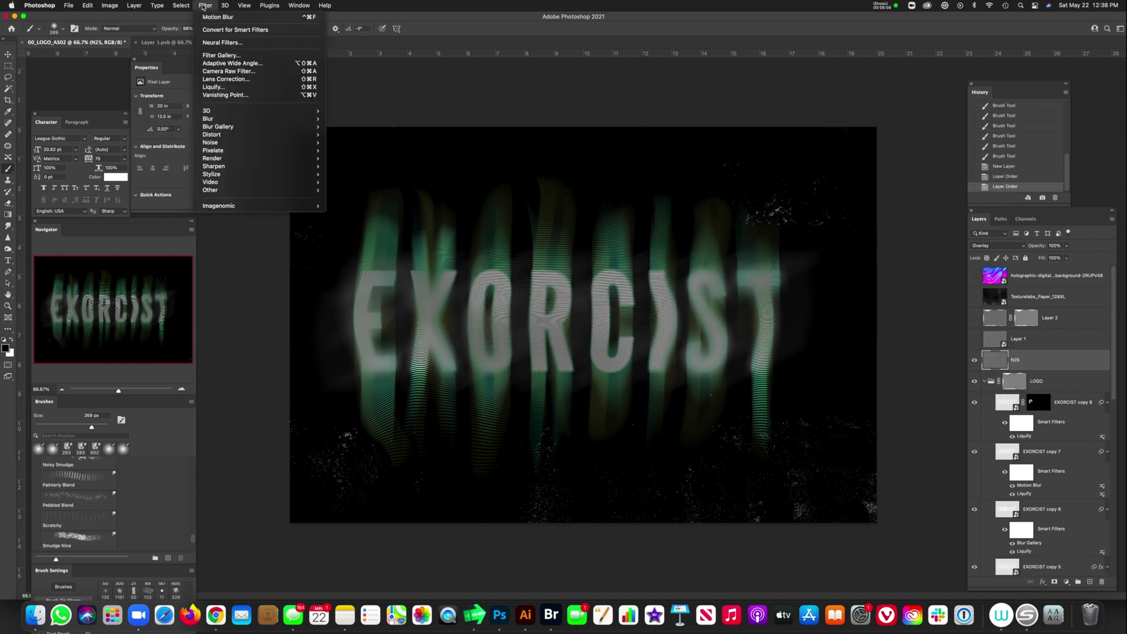
mouse_move(220, 145)
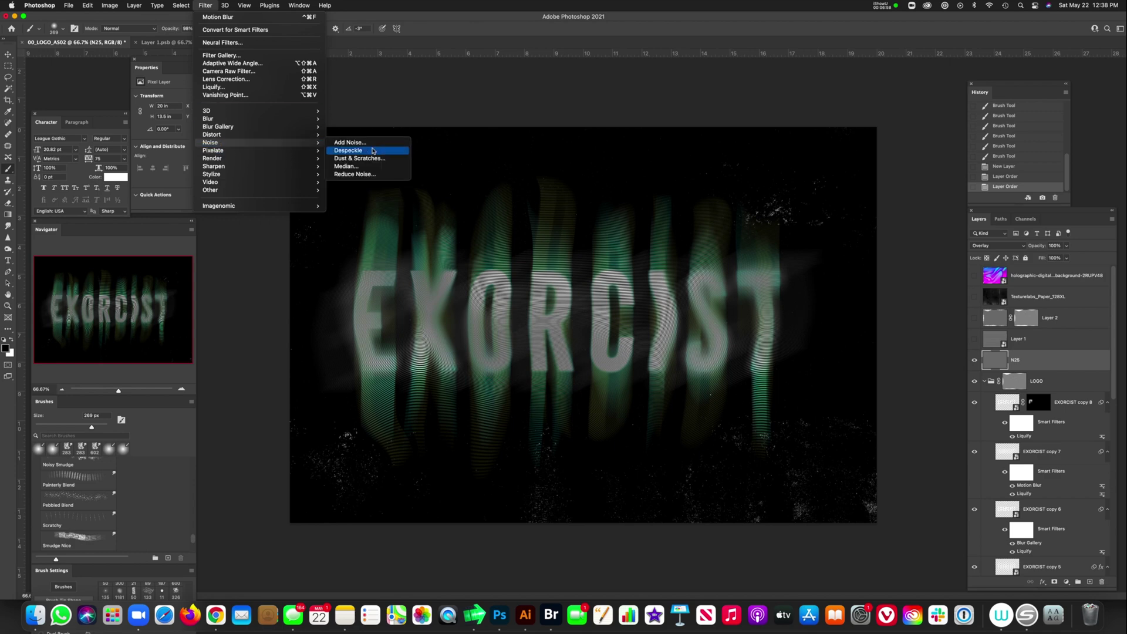
click(372, 142)
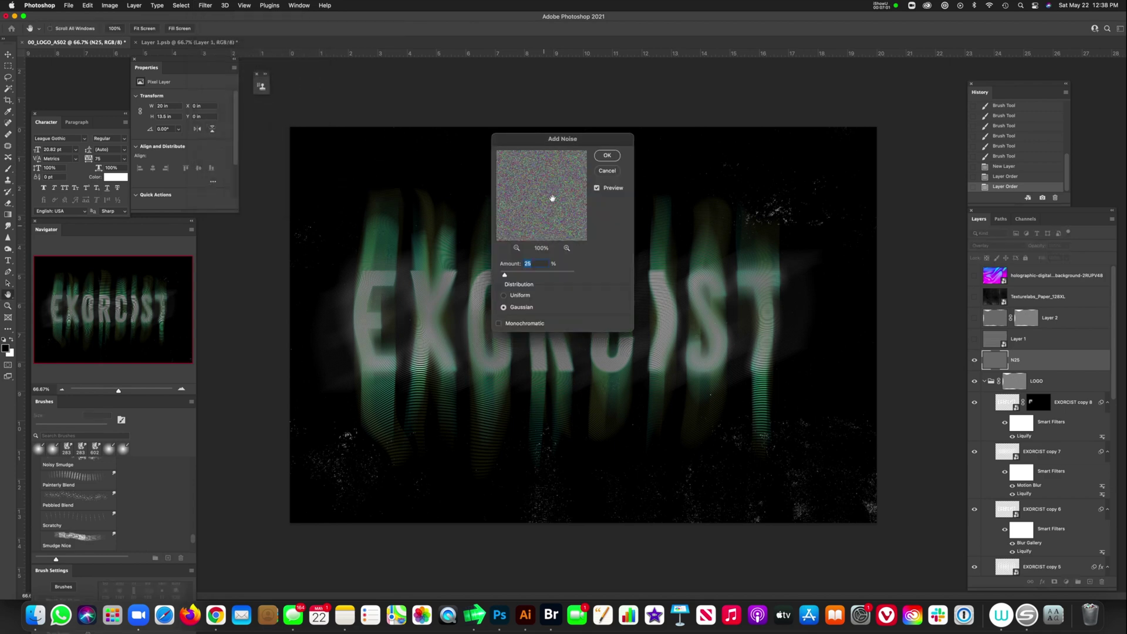
click(500, 323)
click(500, 325)
click(608, 155)
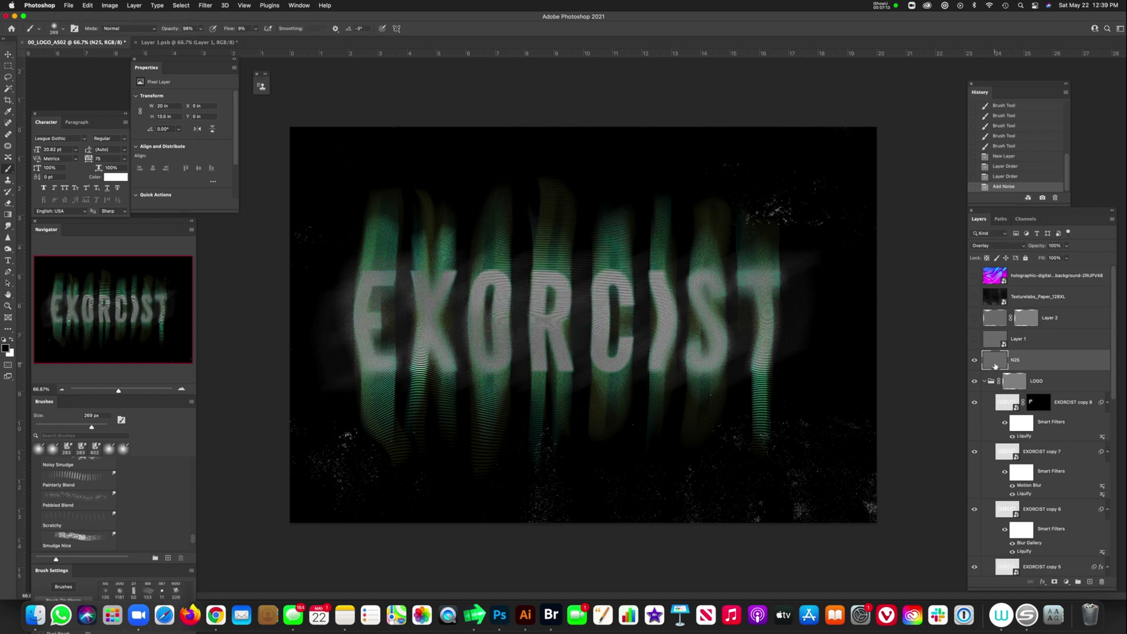
click(993, 281)
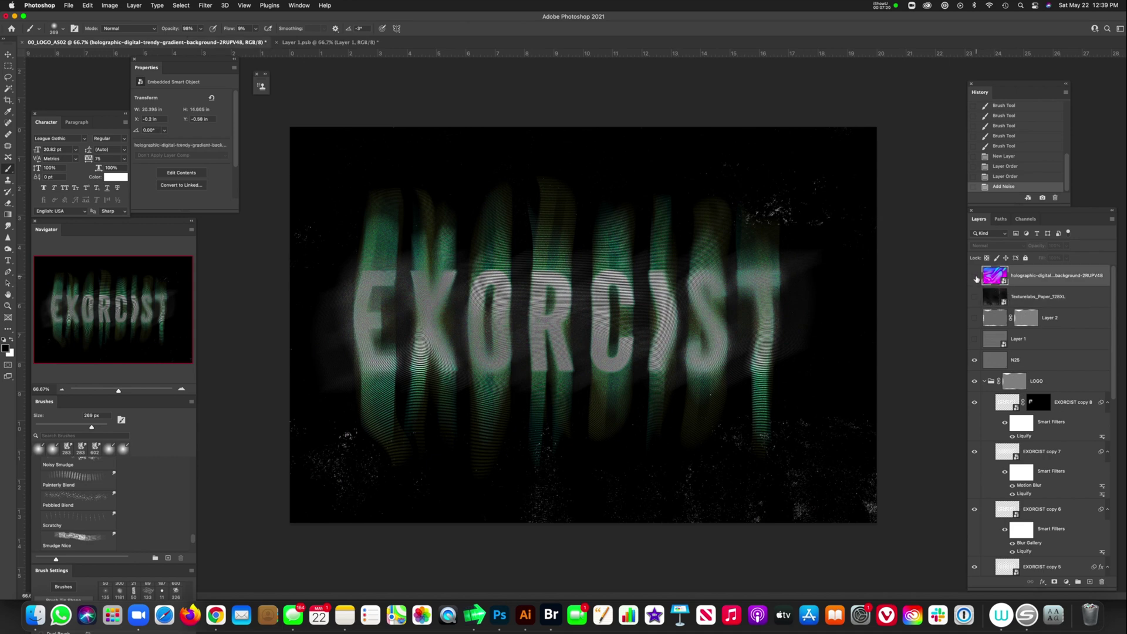
- Show the holographic gradient in Soft Light and darken it with a clipped Curves adjustment
click(976, 277)
click(1000, 247)
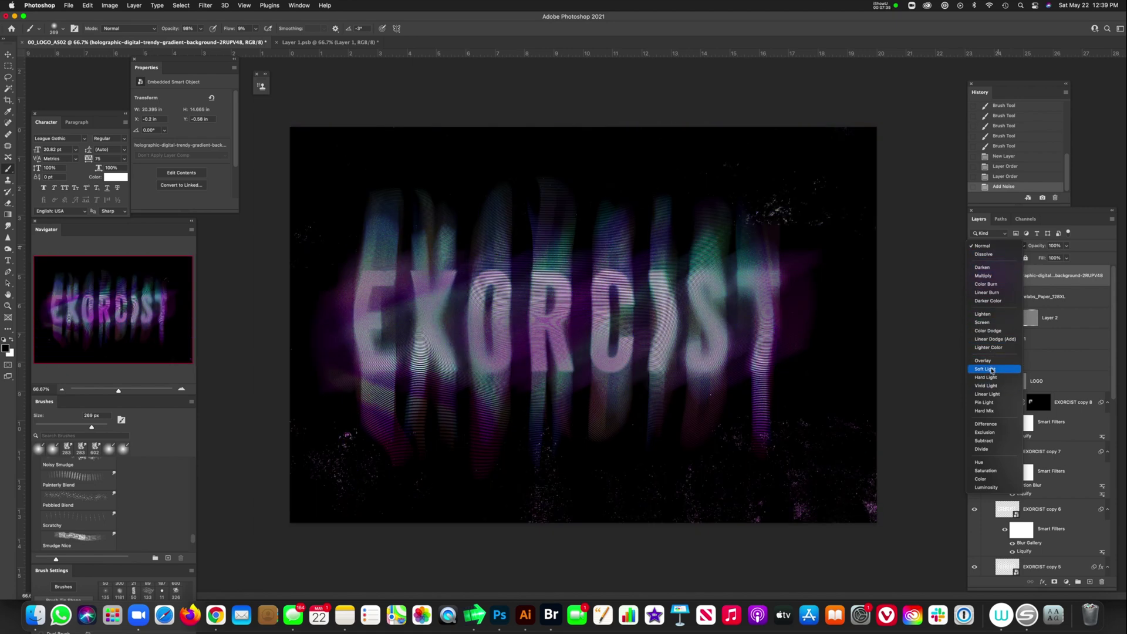
click(991, 371)
click(1067, 582)
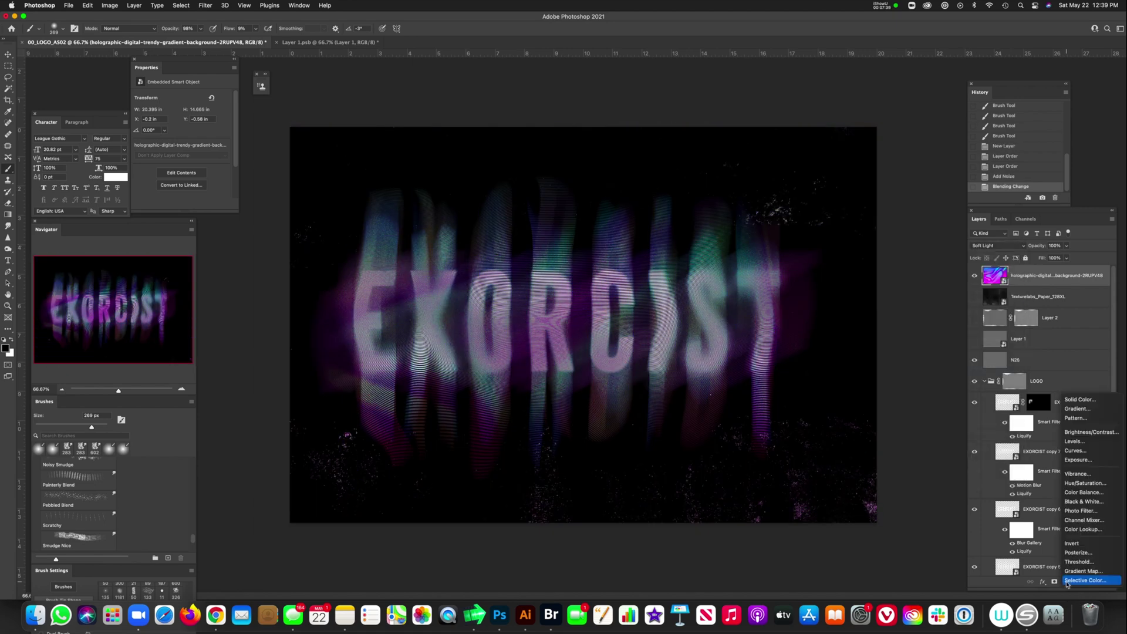
click(1083, 453)
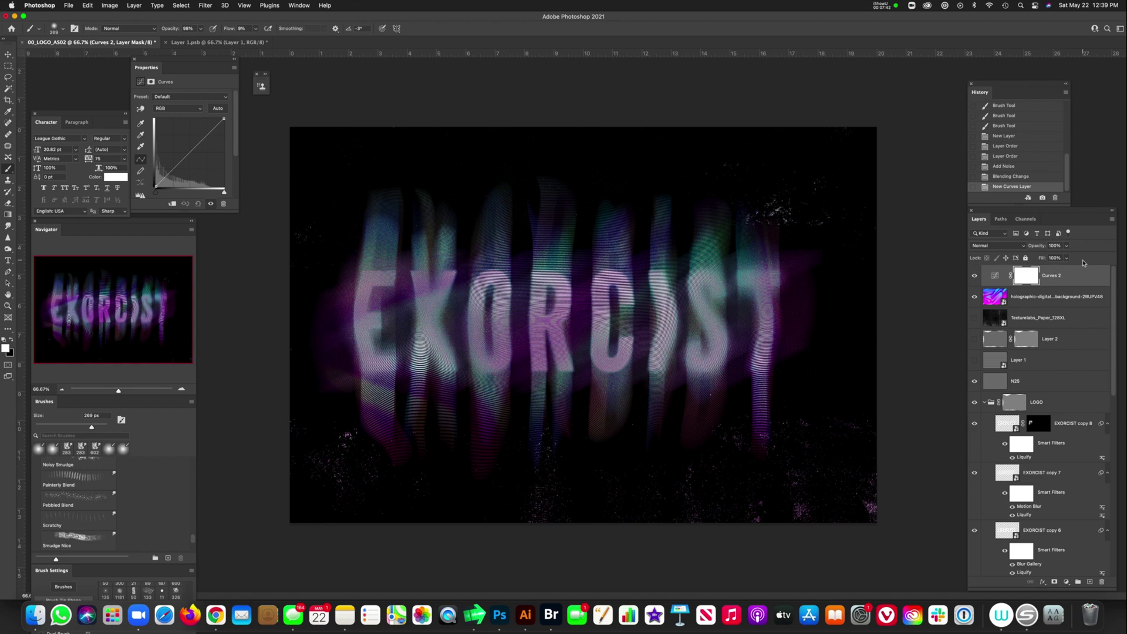
key(alt+super+g)
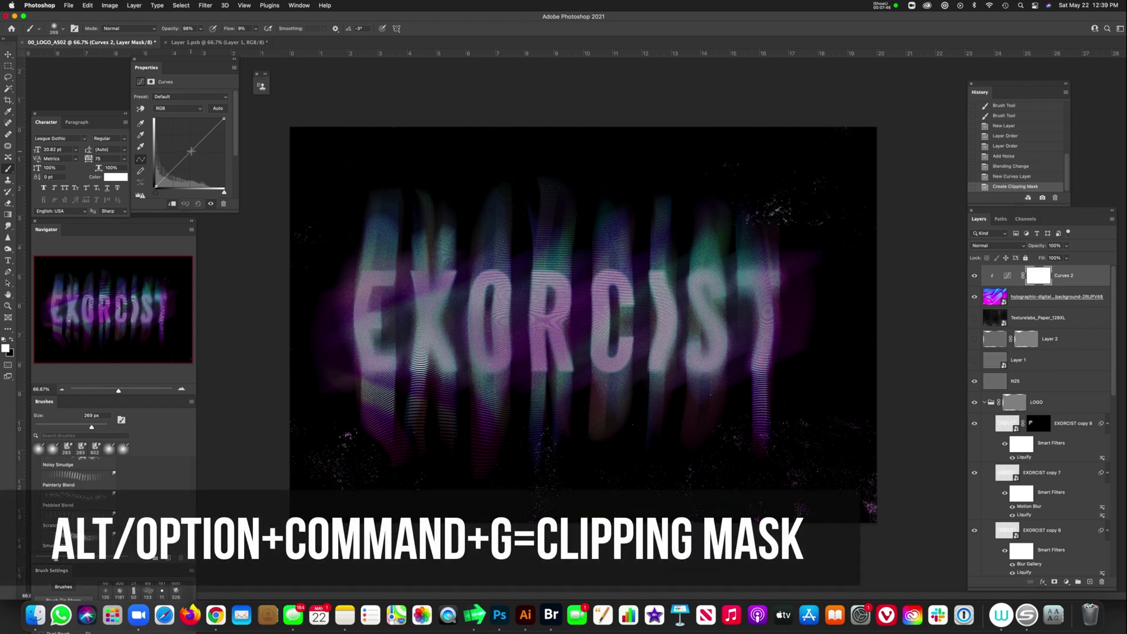
drag(191, 151, 201, 165)
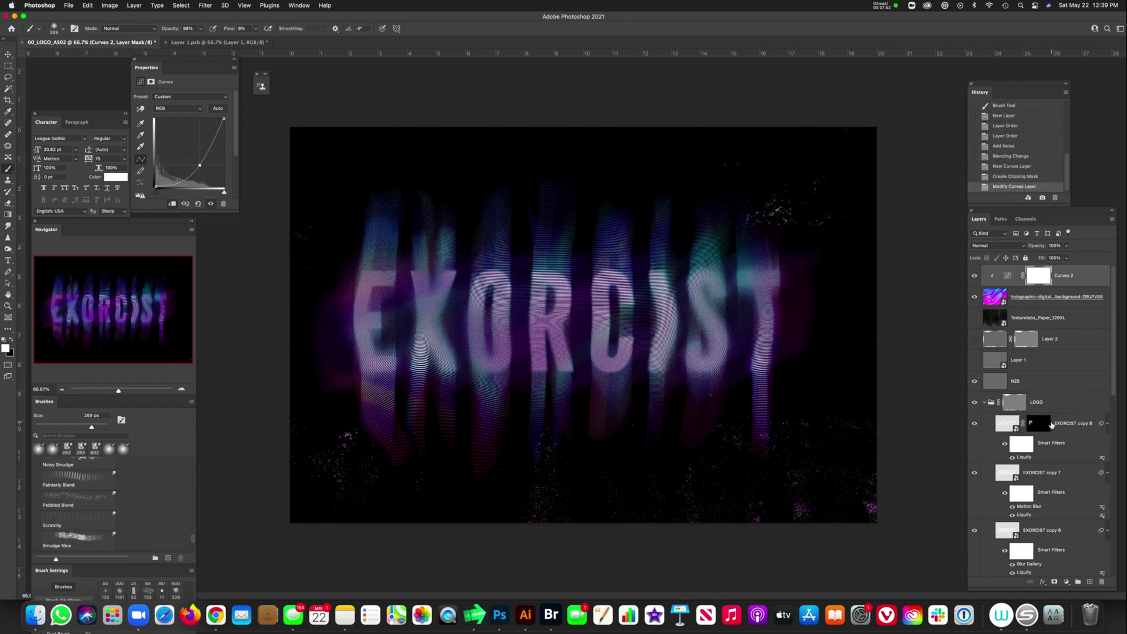
- Toggle EXORCIST copy 7 off and on to compare the effect
click(1008, 428)
click(1005, 474)
click(974, 473)
click(974, 474)
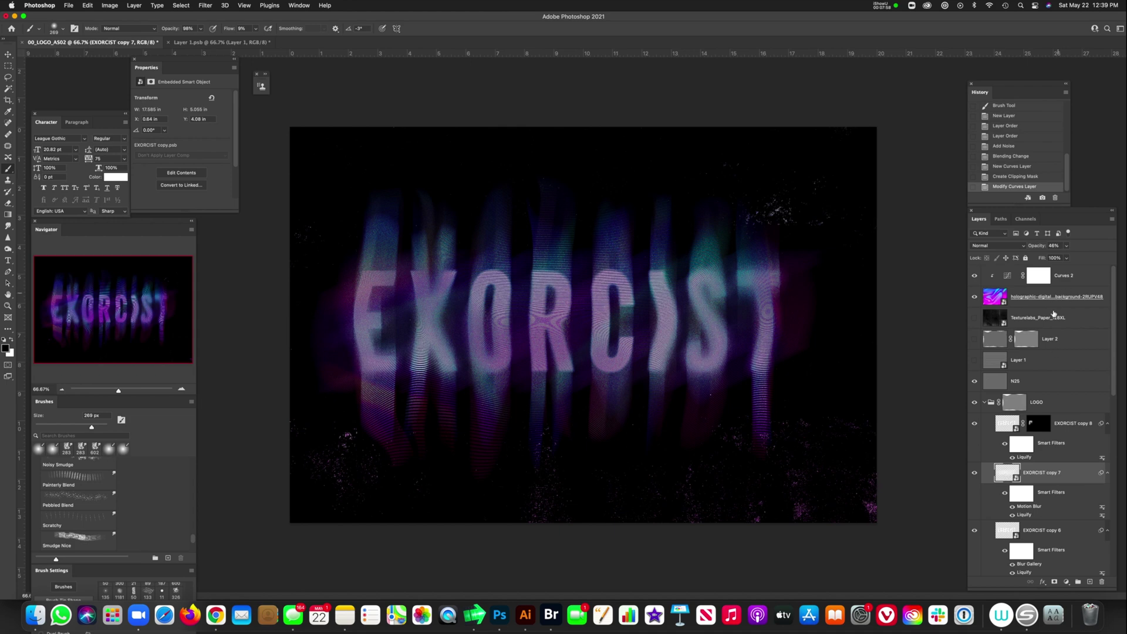
- Raise EXORCIST copy 7's opacity slightly and drag N25 above Curves 2 to the stack top
click(1066, 245)
drag(1067, 257, 1081, 257)
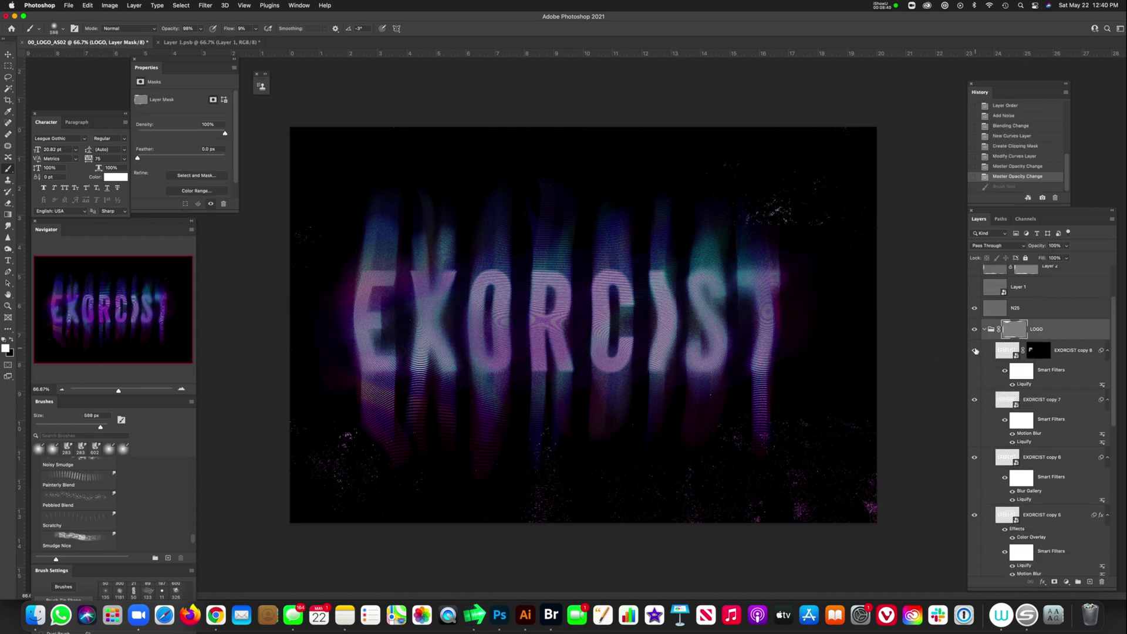
scroll(980, 358, up, 3)
click(992, 385)
drag(992, 385, 996, 274)
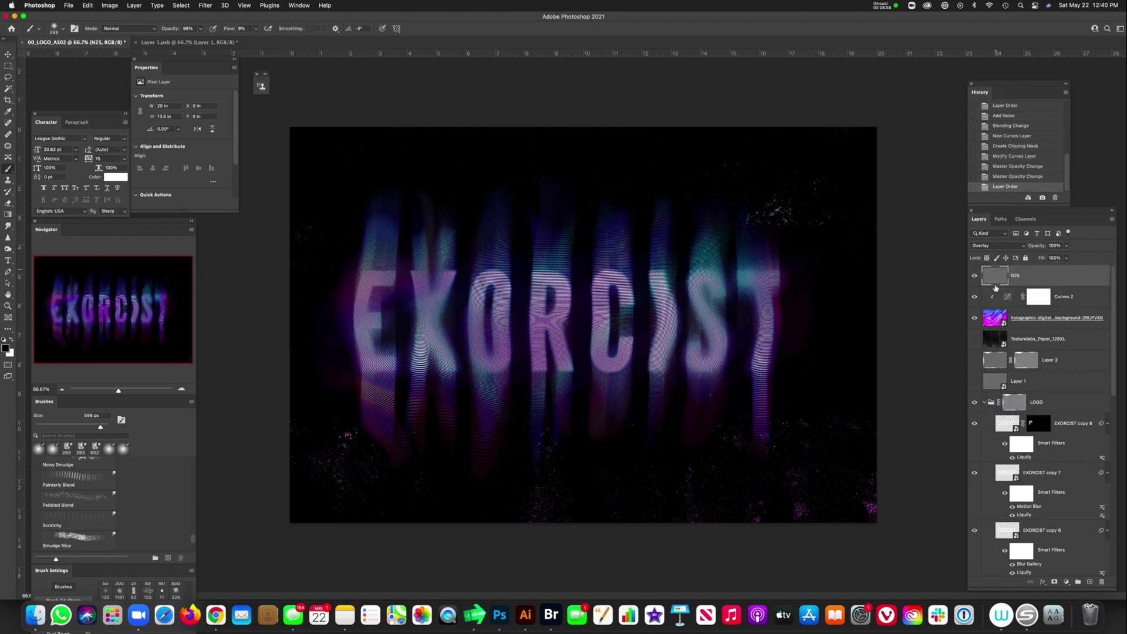
click(987, 346)
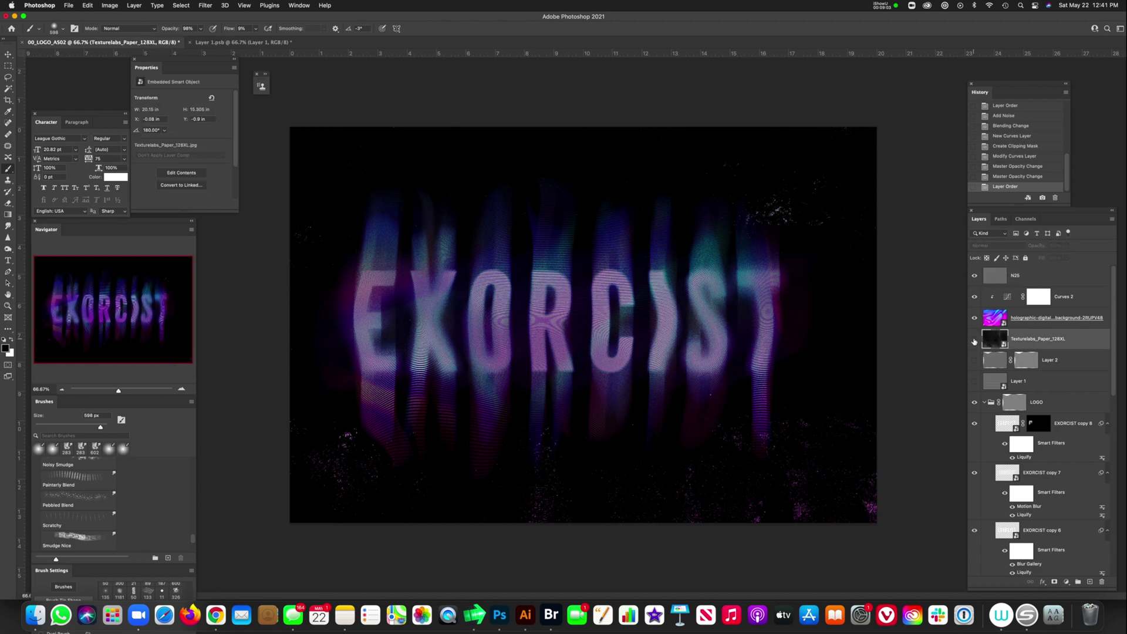
- Show Texturelabs_Paper_128XL in Screen blend mode at 79% opacity
click(974, 340)
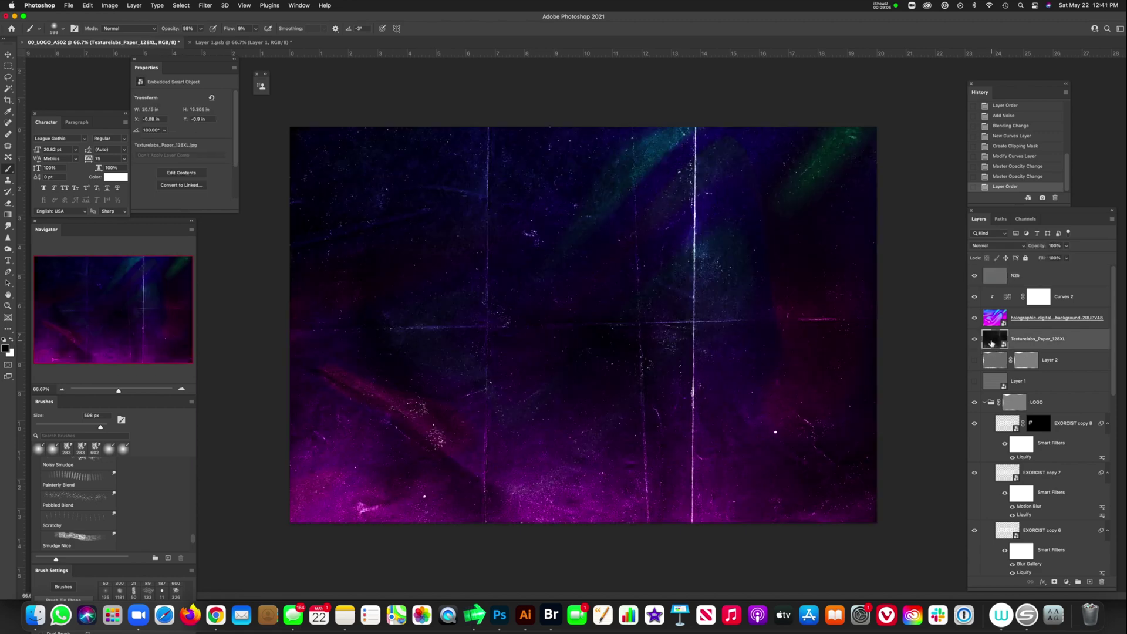
click(1001, 248)
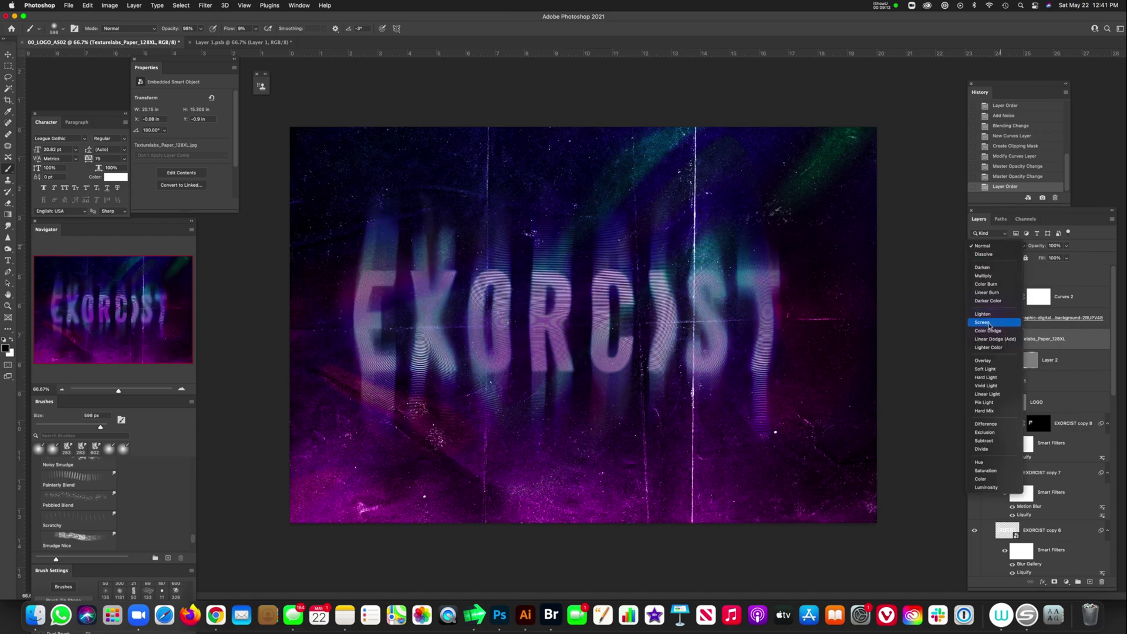
click(990, 323)
click(1067, 246)
drag(1067, 256, 1051, 259)
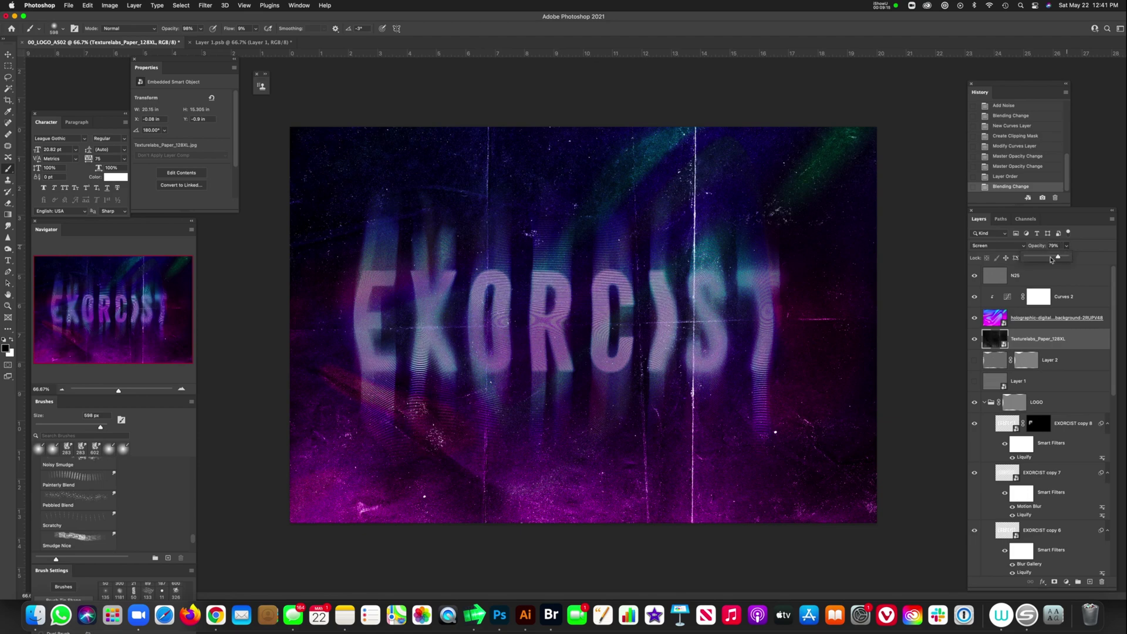